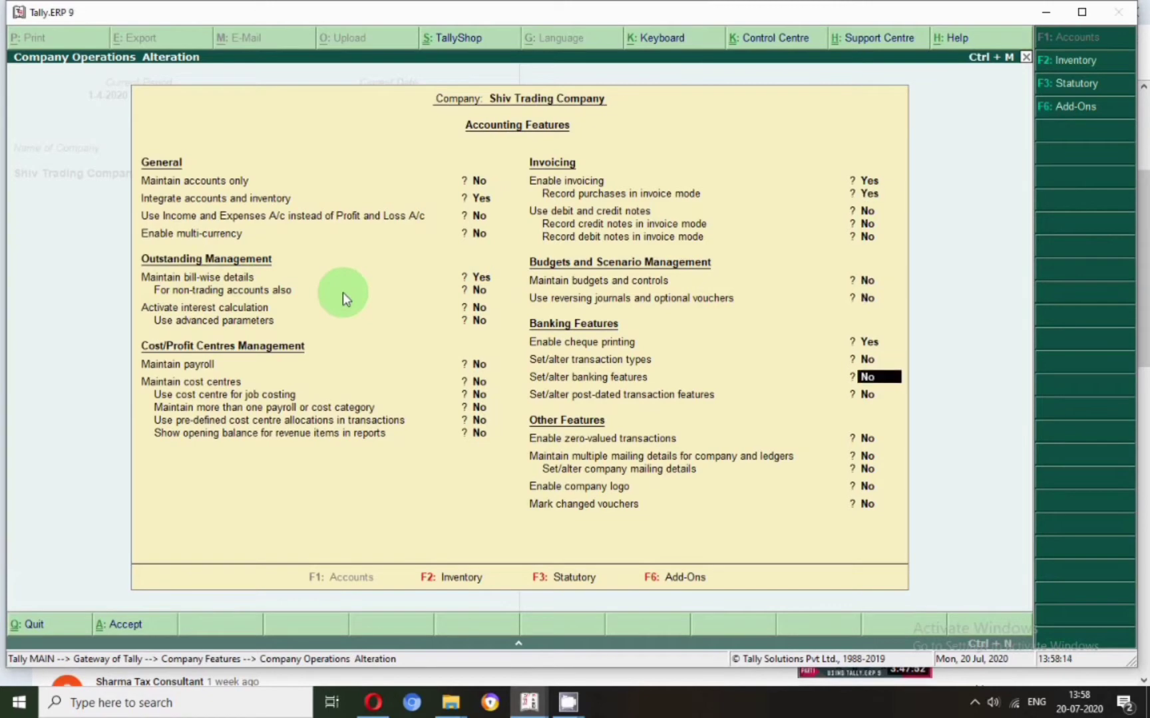
Accept the accounting features and open the sales invoice dated 1-Apr-2020 from the MANJU ENTERPRISES ledger in the account books.
key("Return")
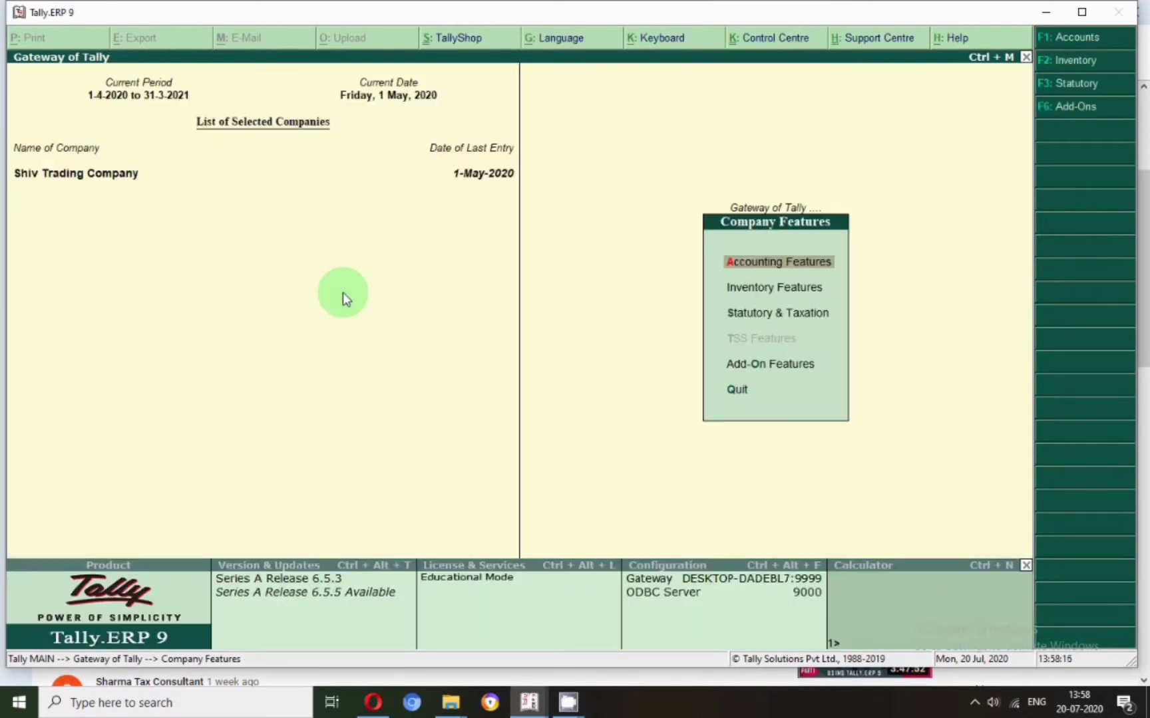
key("Escape")
key("Return")
type("da")
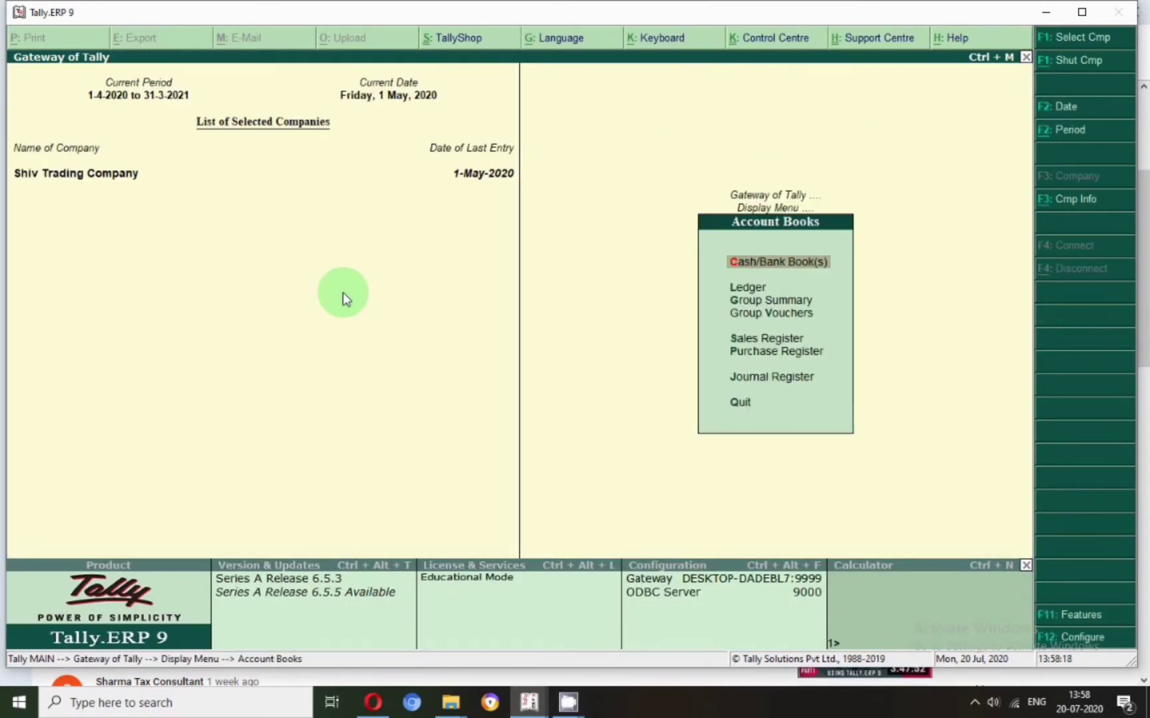
type("lMan")
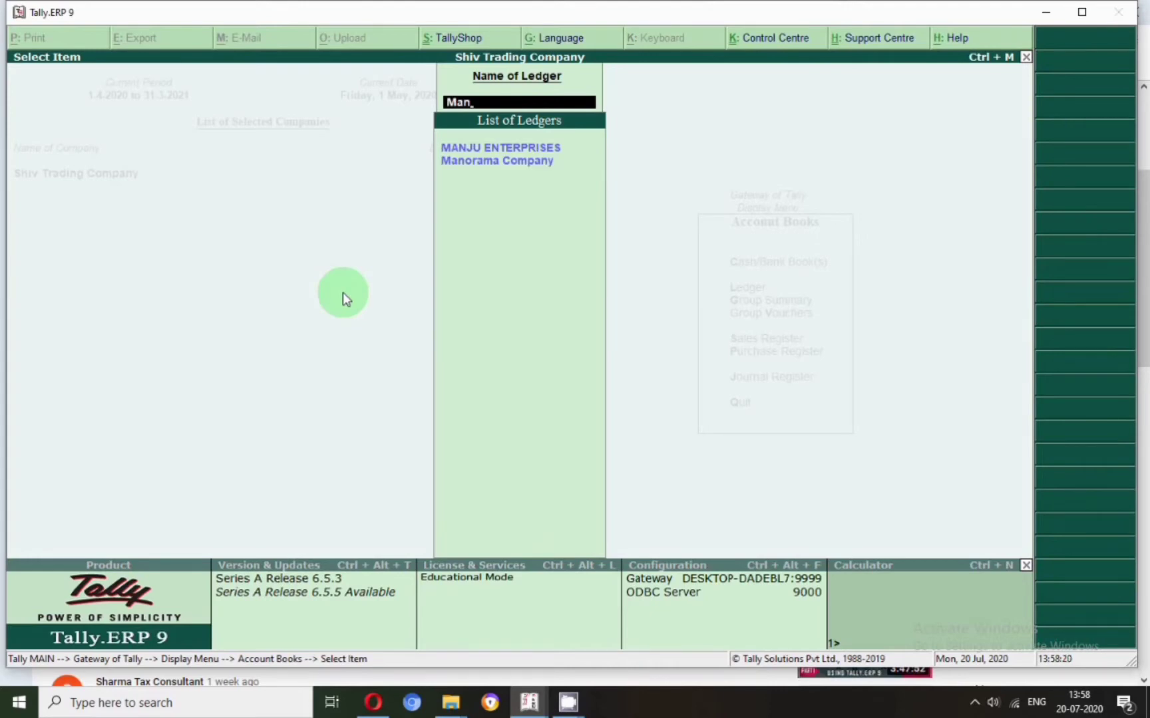
key("Return")
key("Return")
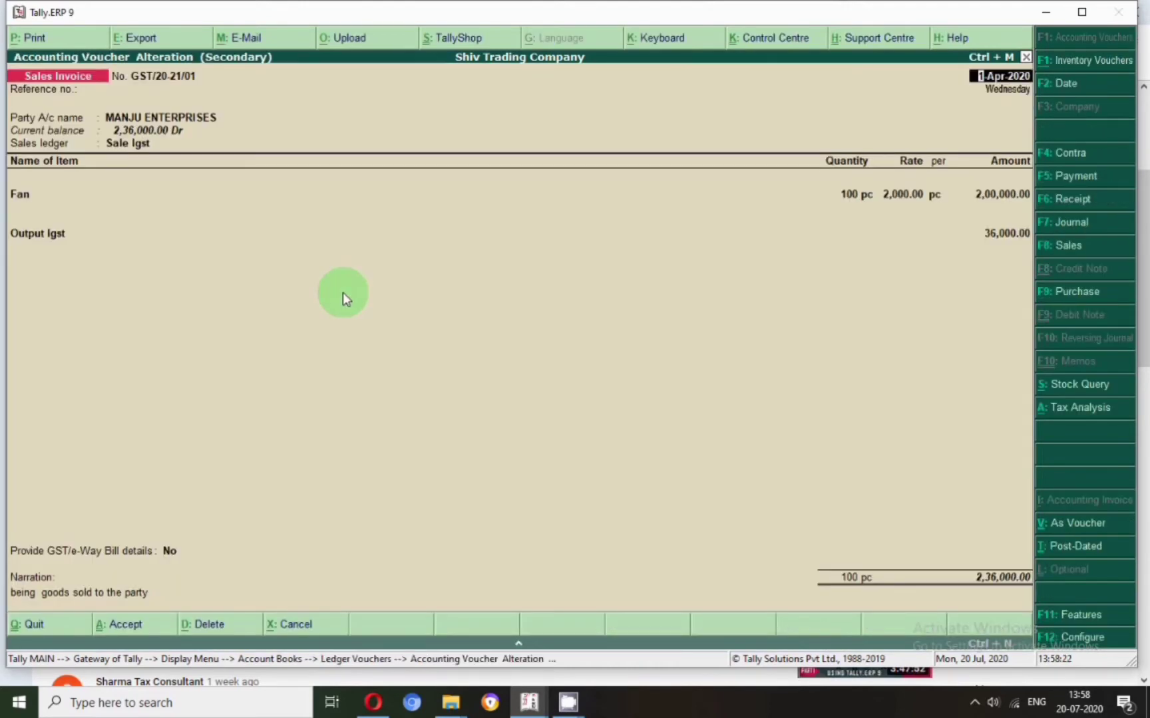
Review the party's ledger master from the invoice, from its bill-by-bill setting to its tax registration details, and quit the invoice.
left_click(178, 116)
key("ctrl+Return")
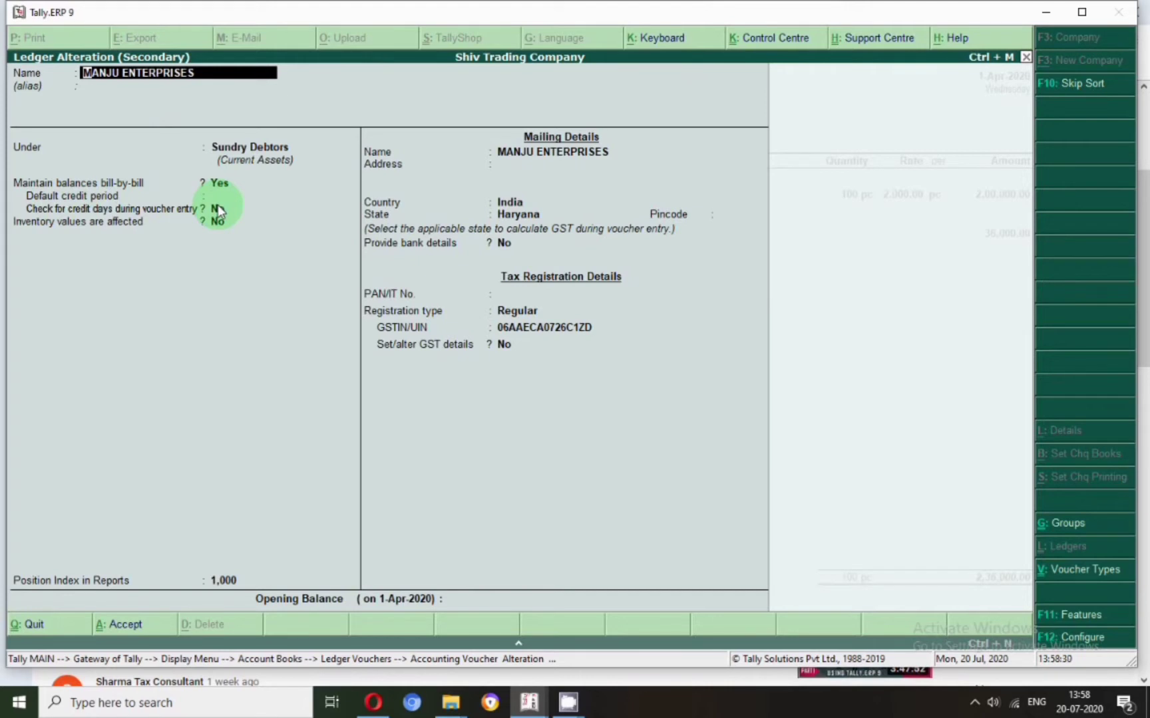
key("Return")
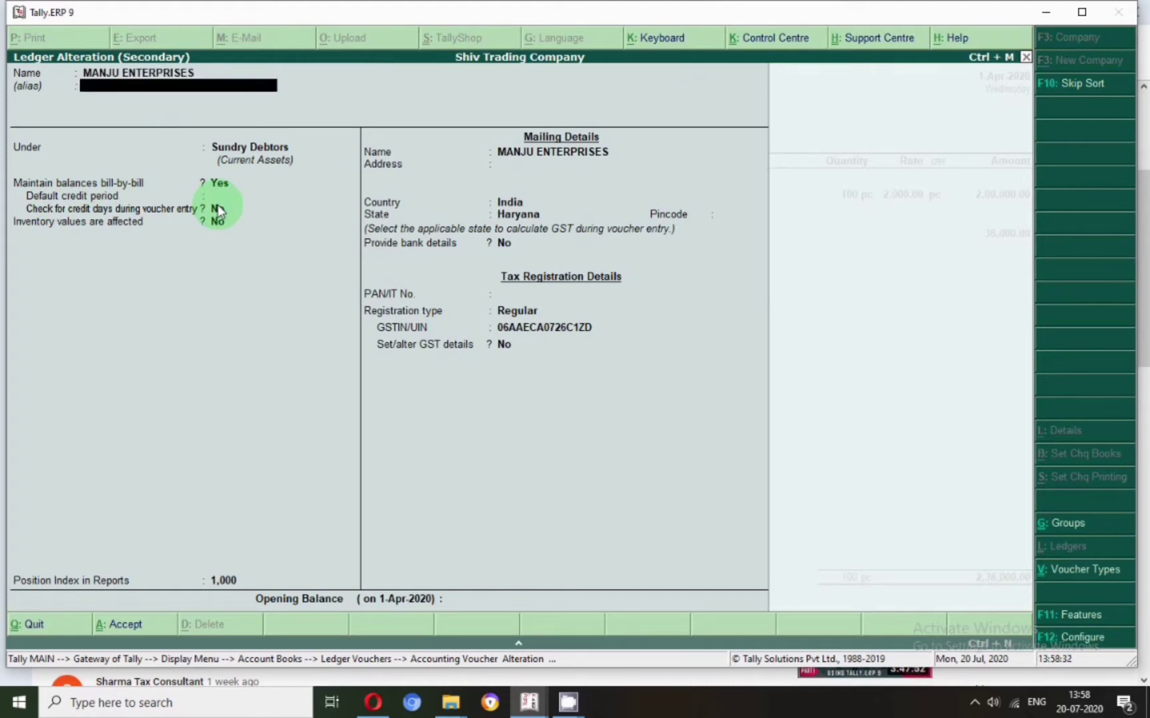
key("Return")
key("Return")
key("Return")
key("Return")
key("Return")
key("Return")
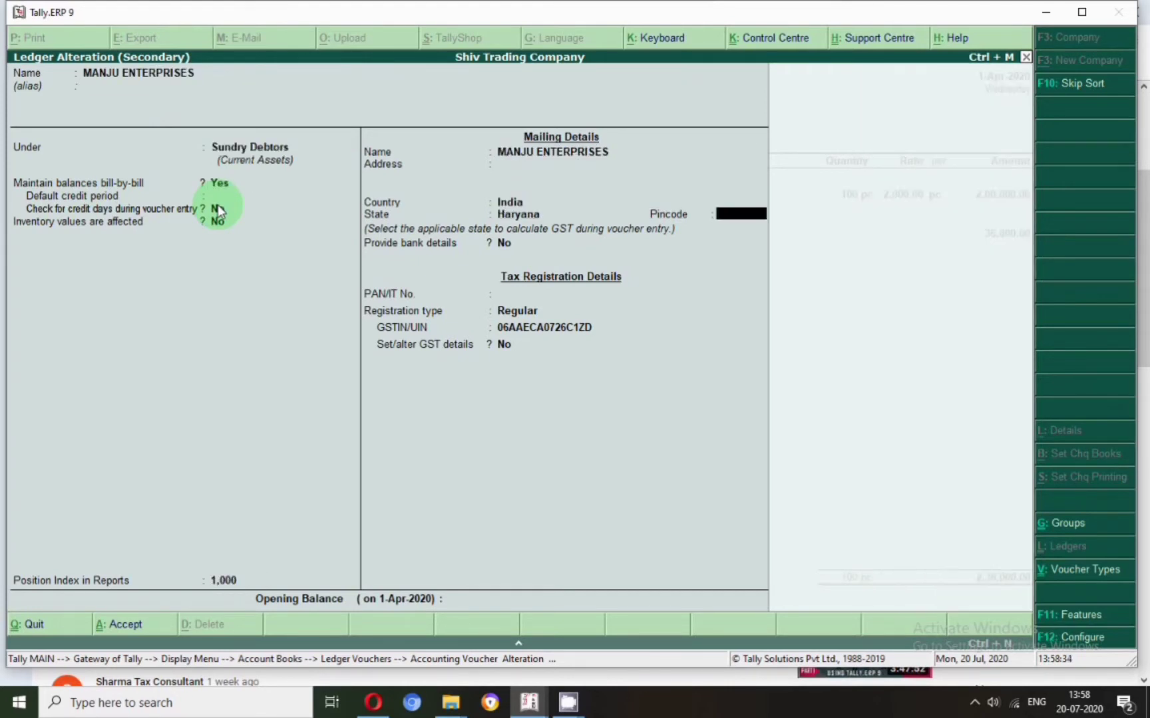
key("Return")
key("Return")
key("Return")
key("Return")
key("Return")
key("Return")
key("Return")
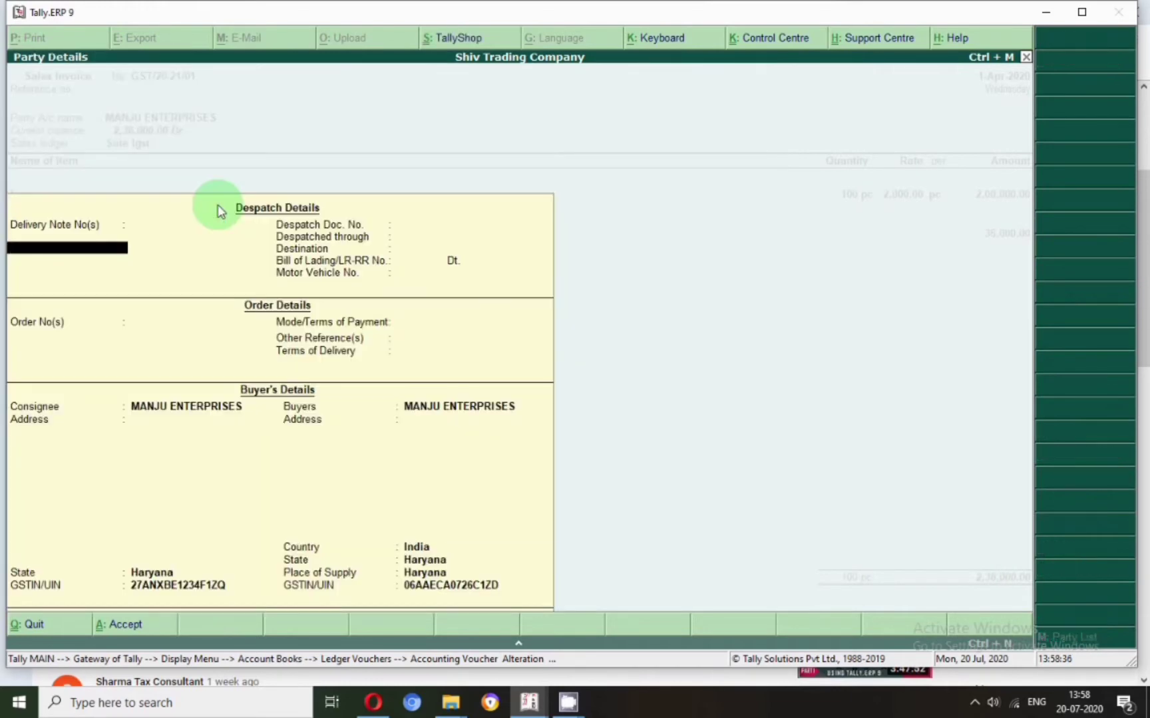
key("Return")
key("Return")
key("Escape")
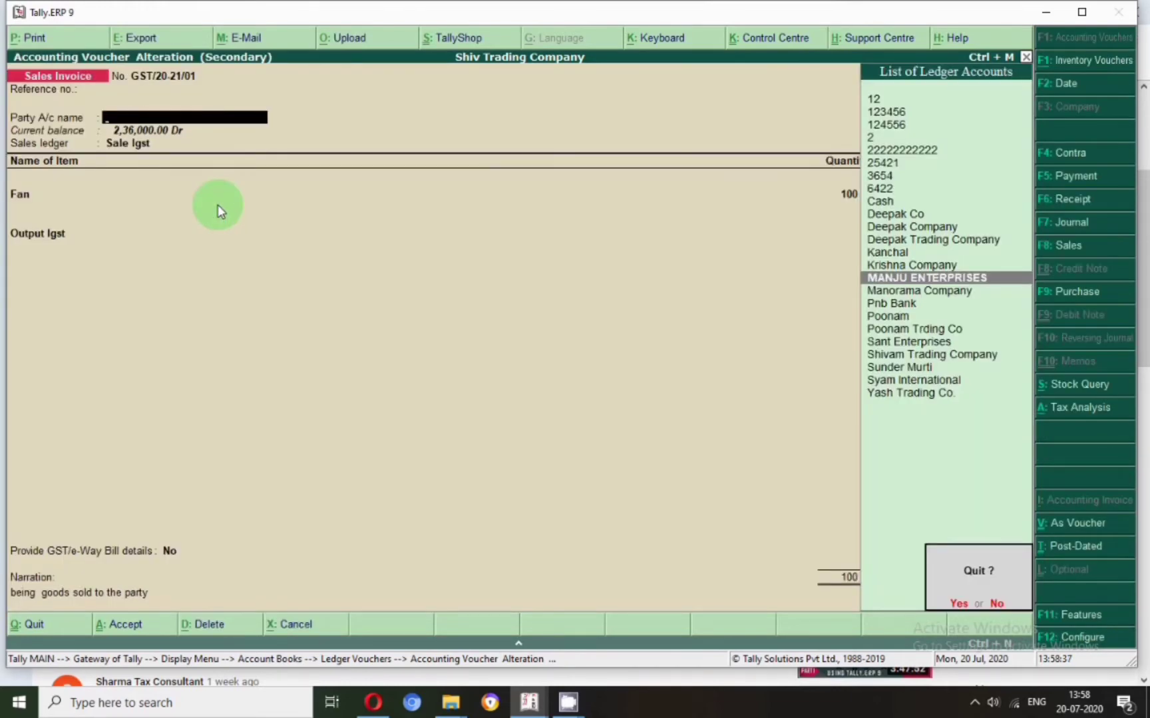
key("y")
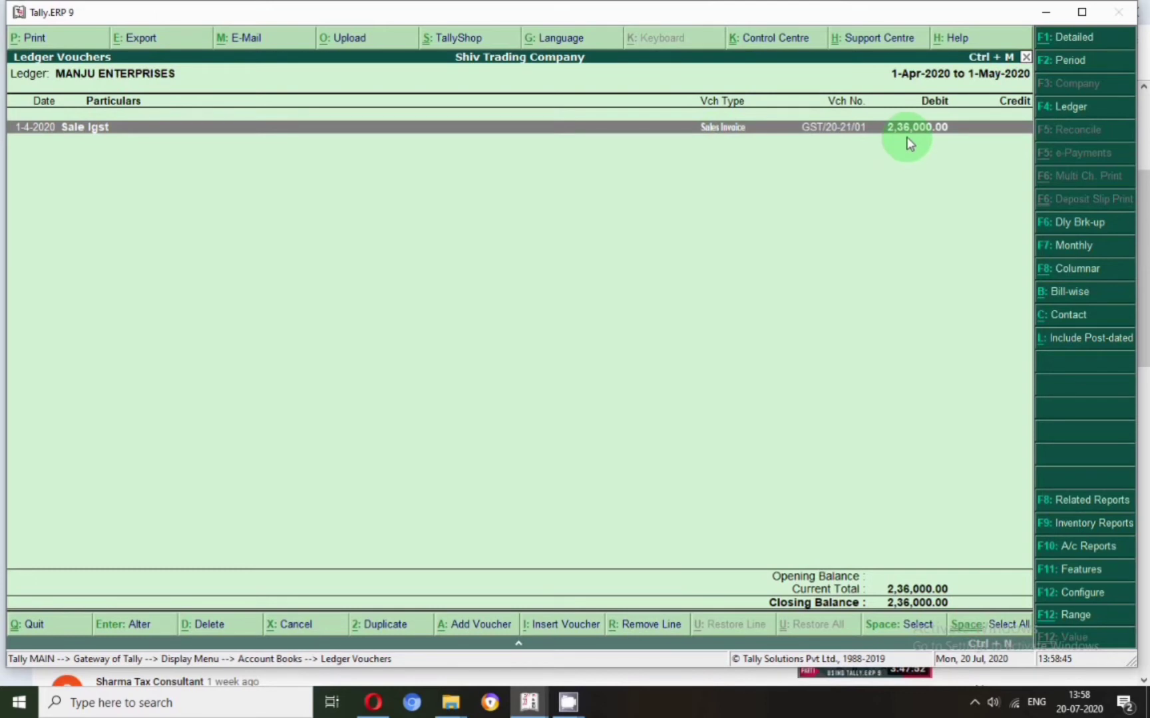
Add a receipt voucher from the ledger vouchers report and date it 2-Apr-2020.
key("alt+a")
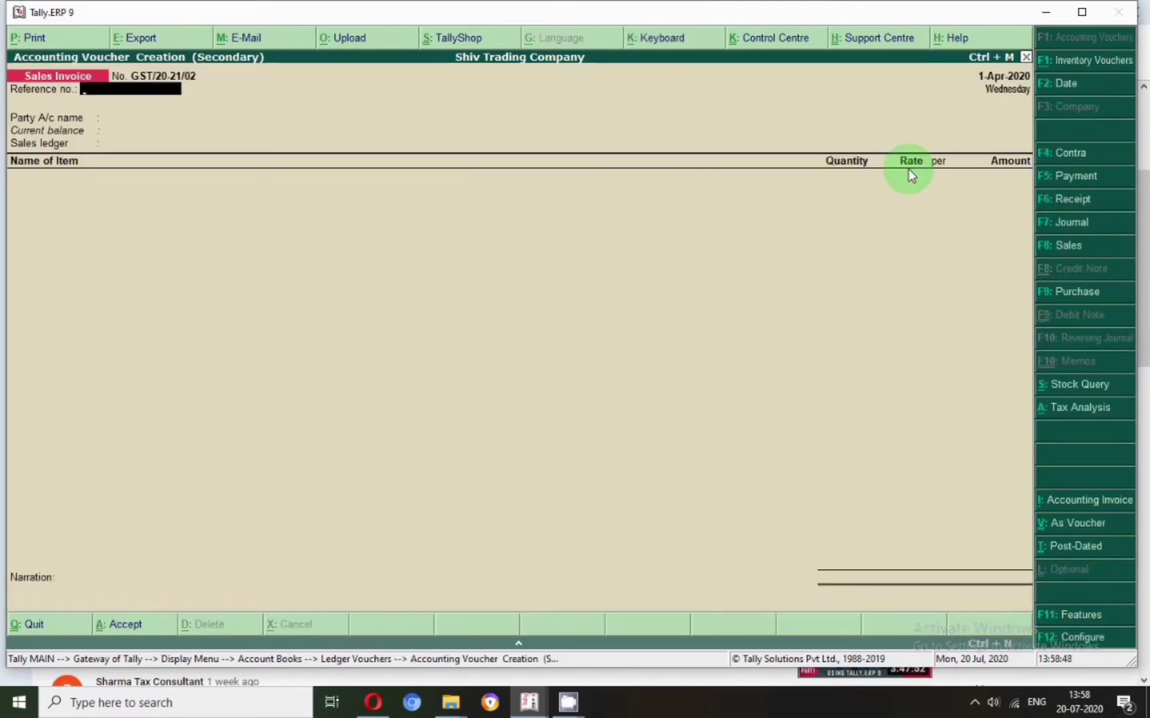
left_click(1074, 203)
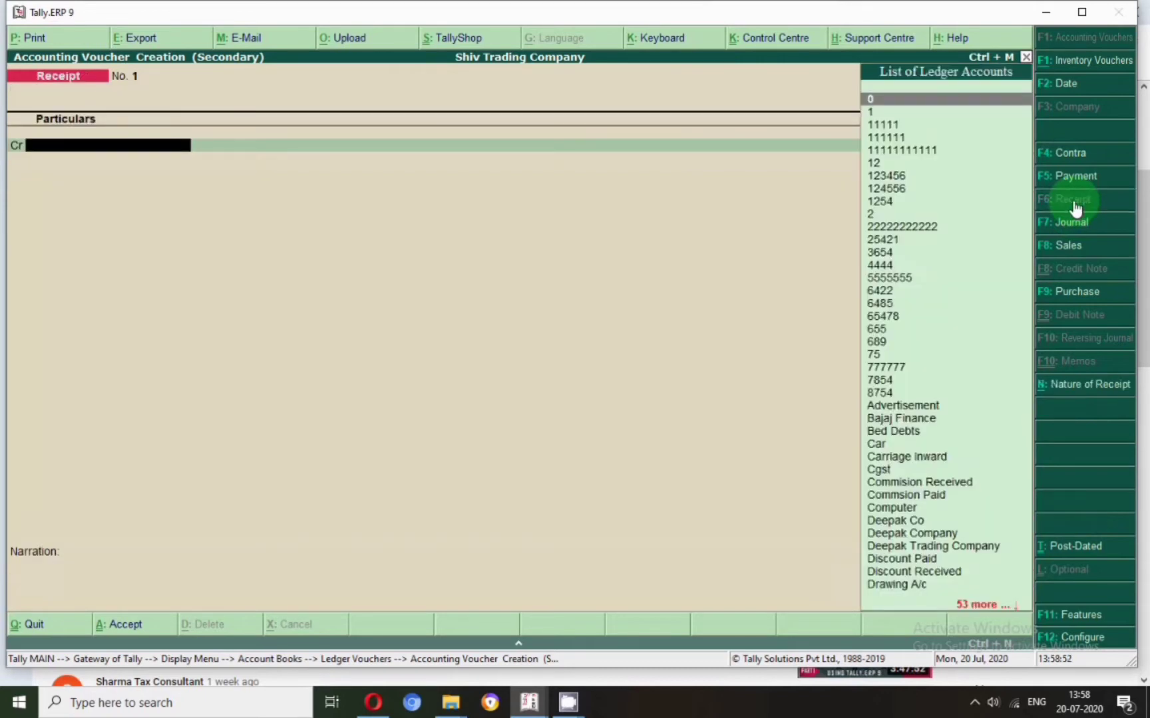
key("F2")
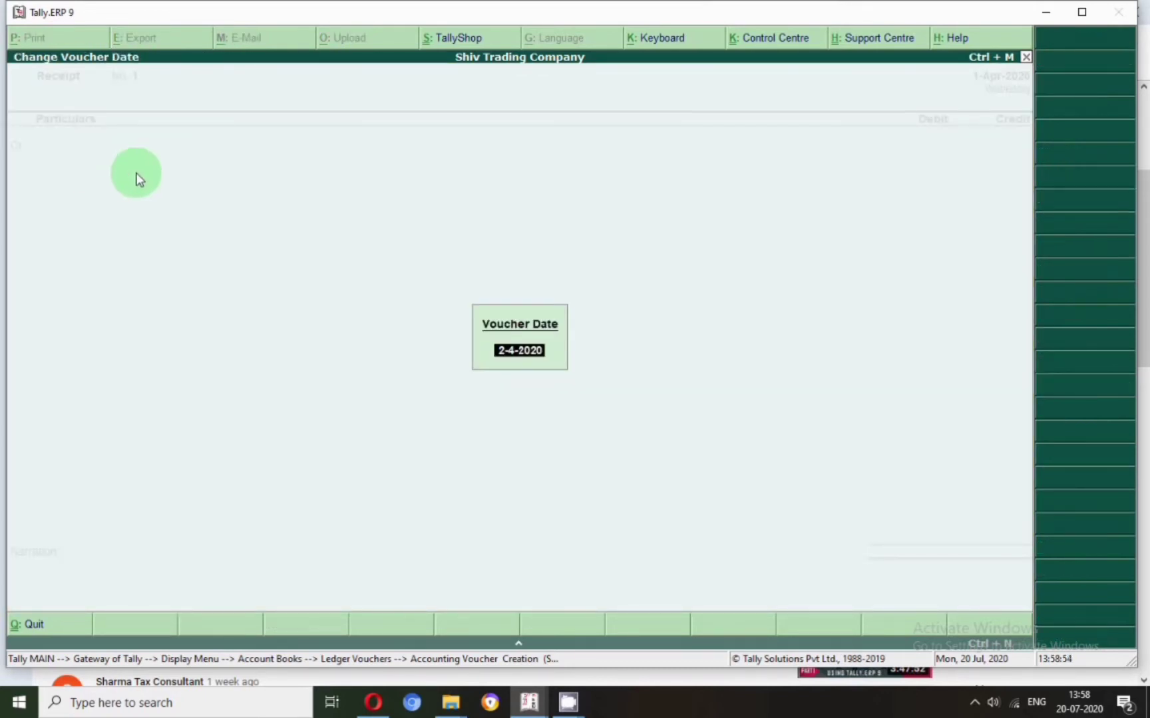
key("Return")
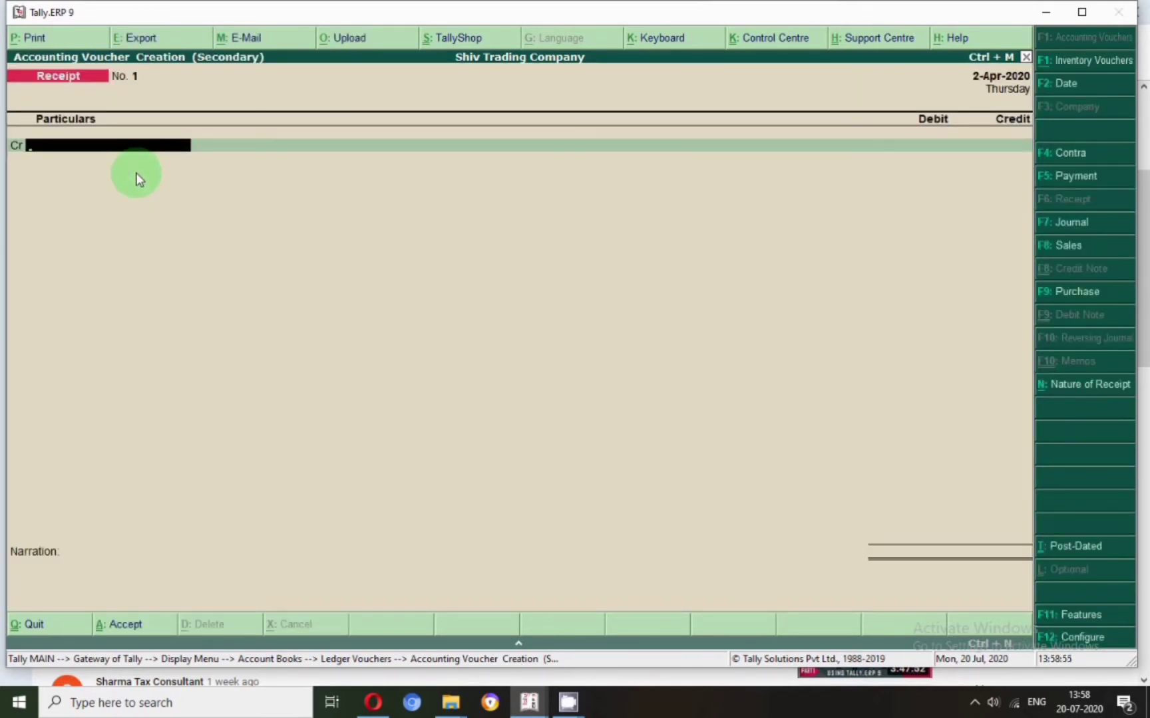
Credit MANJU ENTERPRISES with 2,00,000 in the receipt voucher.
type("Man")
key("Return")
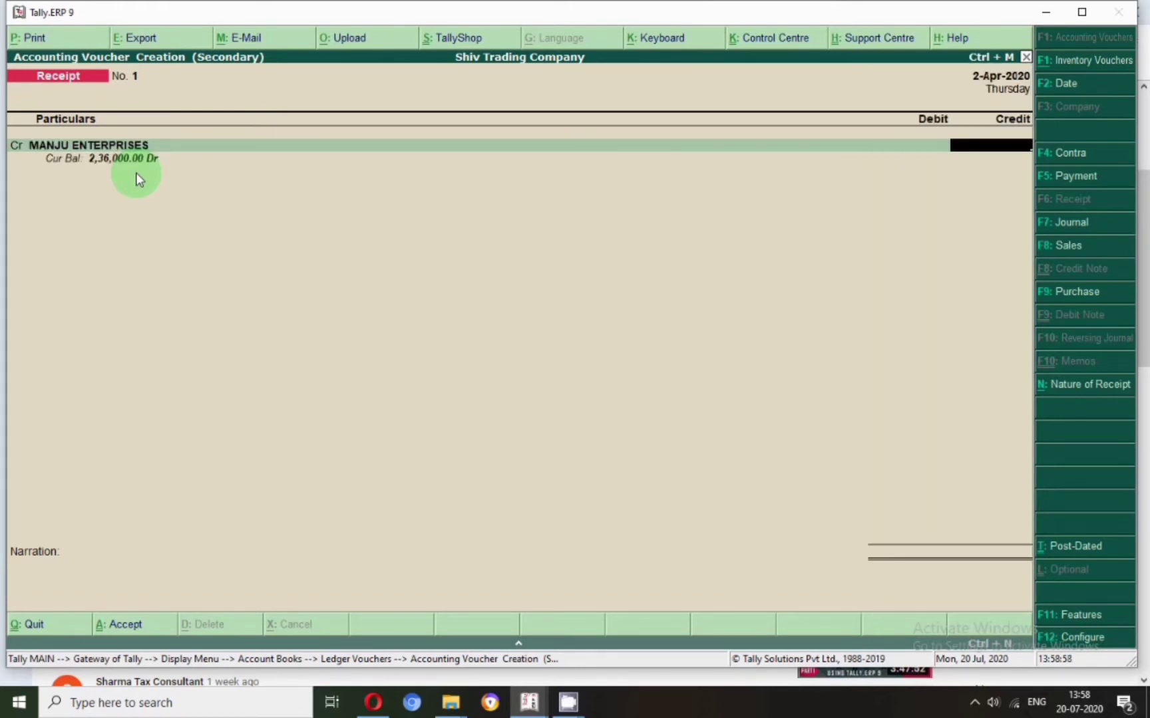
type("200000")
key("Return")
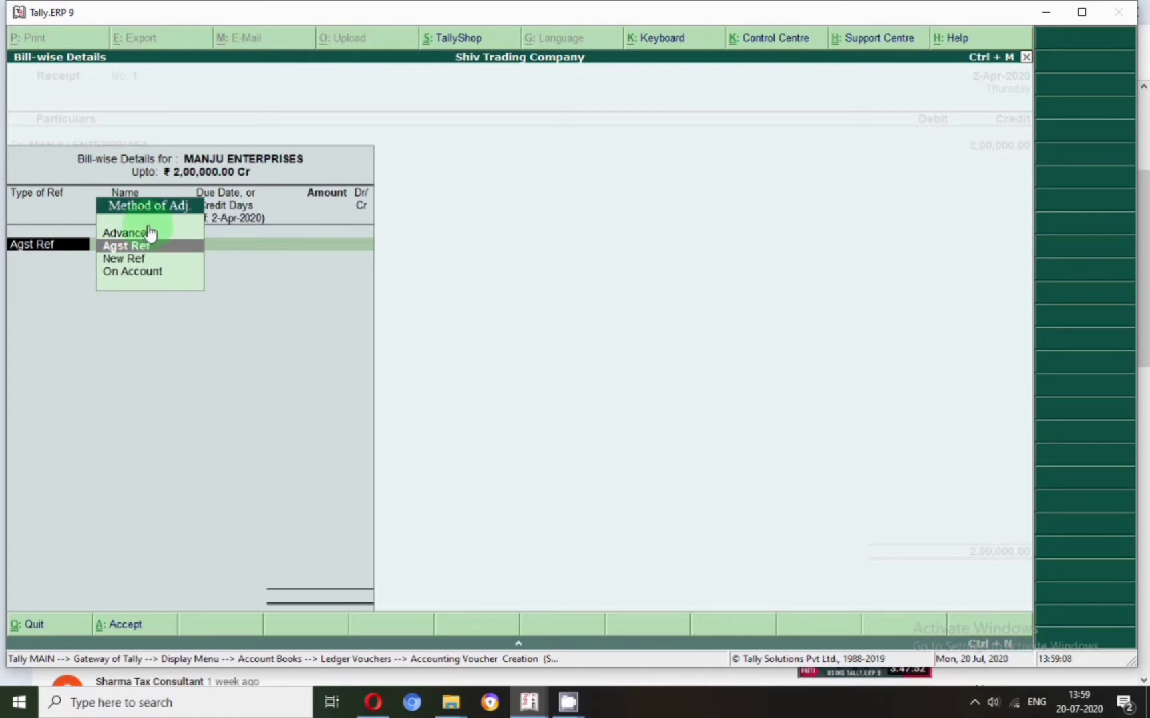
Leave the bill-wise details and check the receipt configuration for the option to show the table of bills for selection.
key("Escape")
key("Escape")
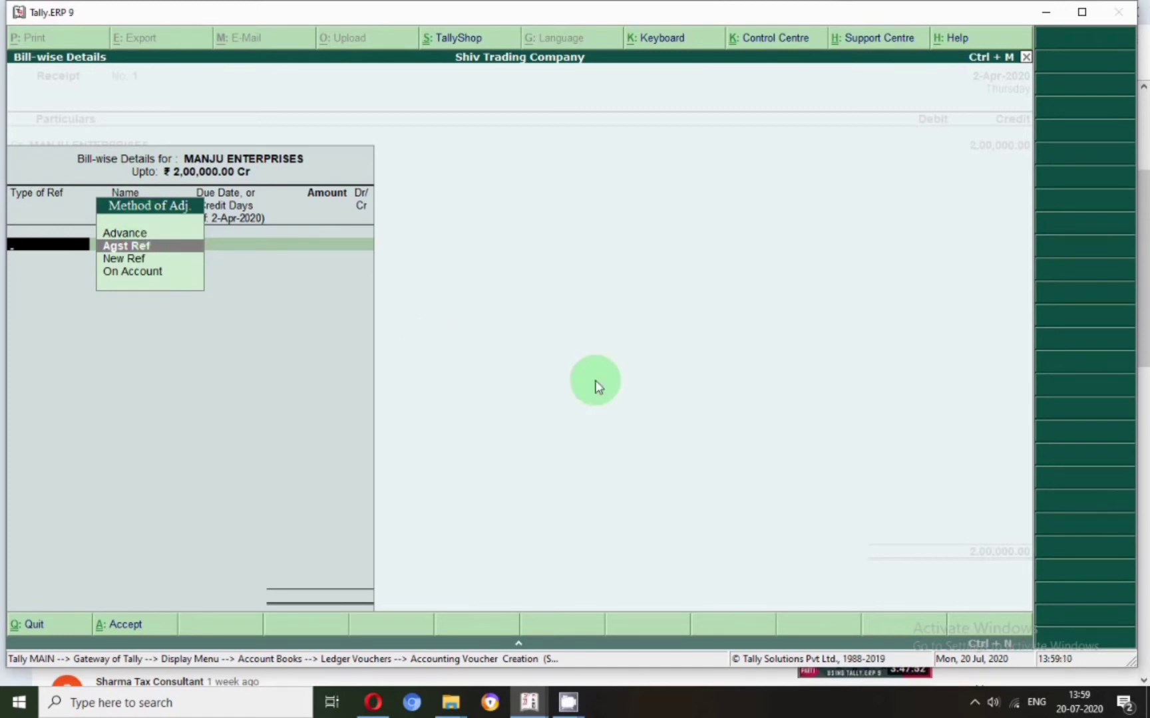
key("Return")
left_click(1088, 638)
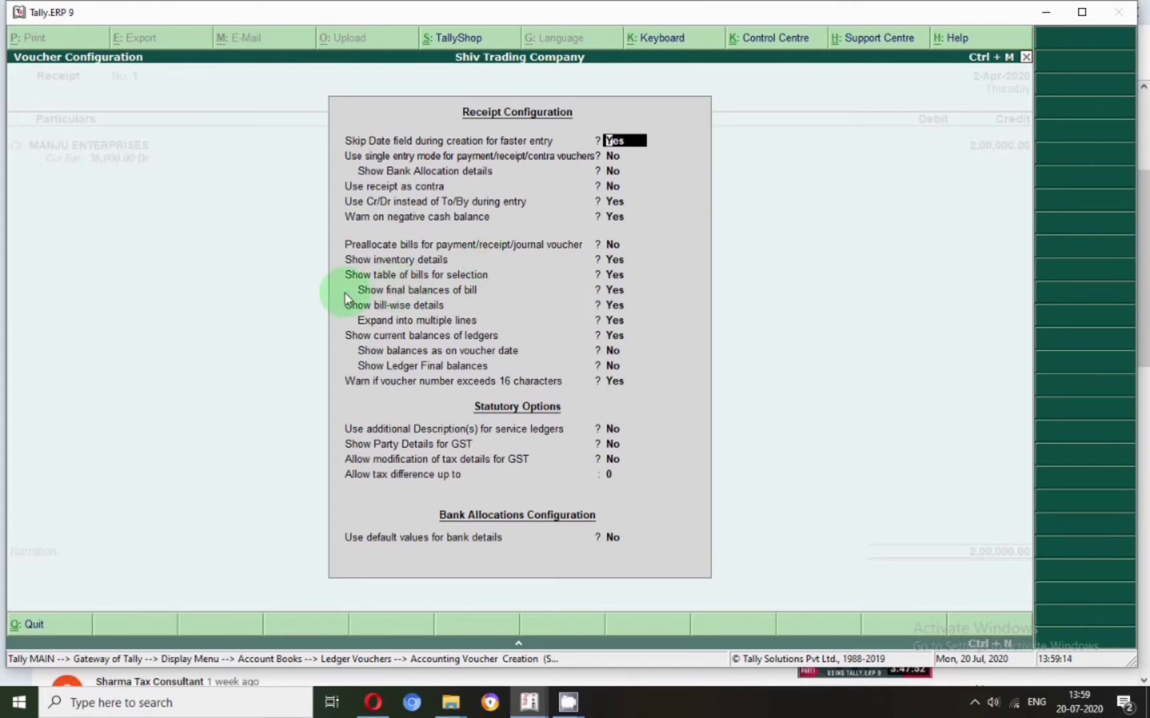
left_click(466, 279)
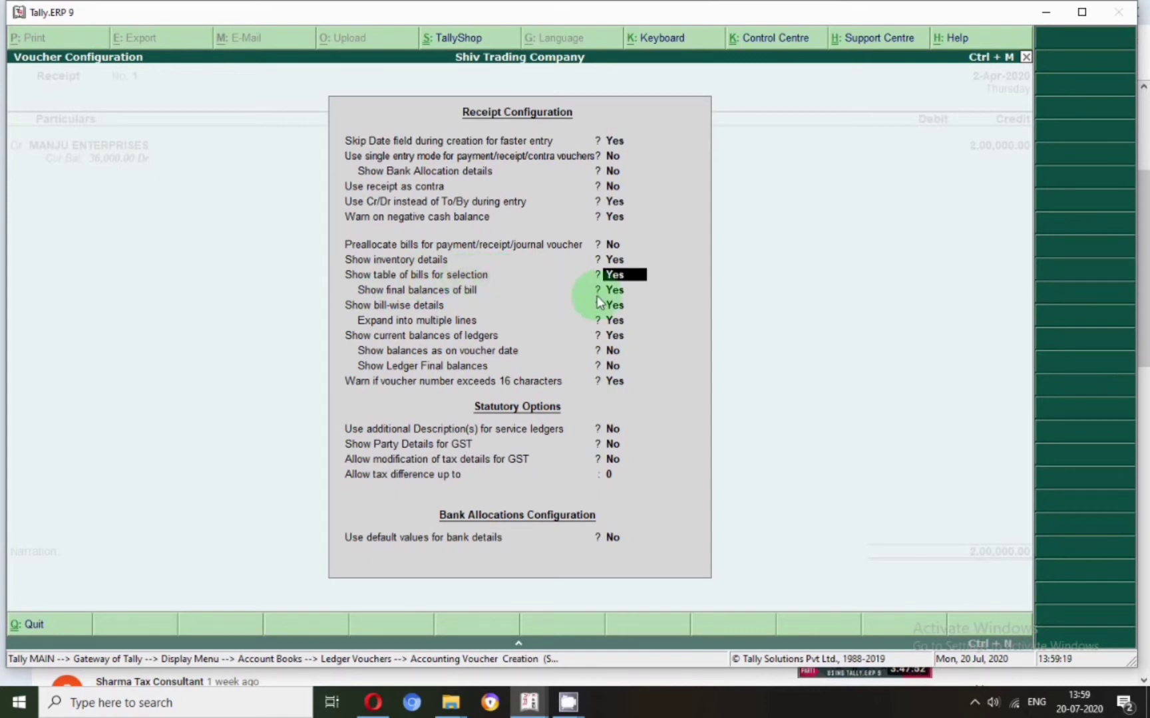
key("Return")
key("Return")
key("Return")
key("Return")
key("Return")
key("Return")
key("Return")
key("Return")
key("Return")
key("Return")
key("Return")
key("Return")
key("Return")
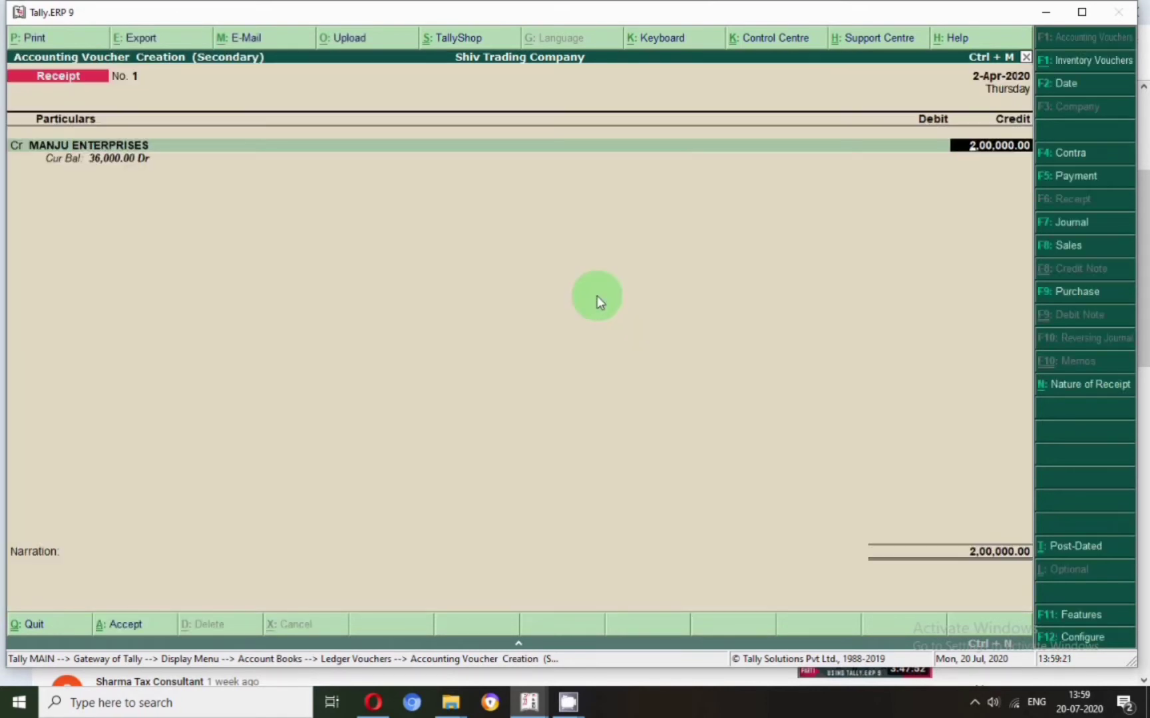
Allocate the 2,00,000 credit by the Agst Ref method to the pending bill GST/20-21/01.
key("Return")
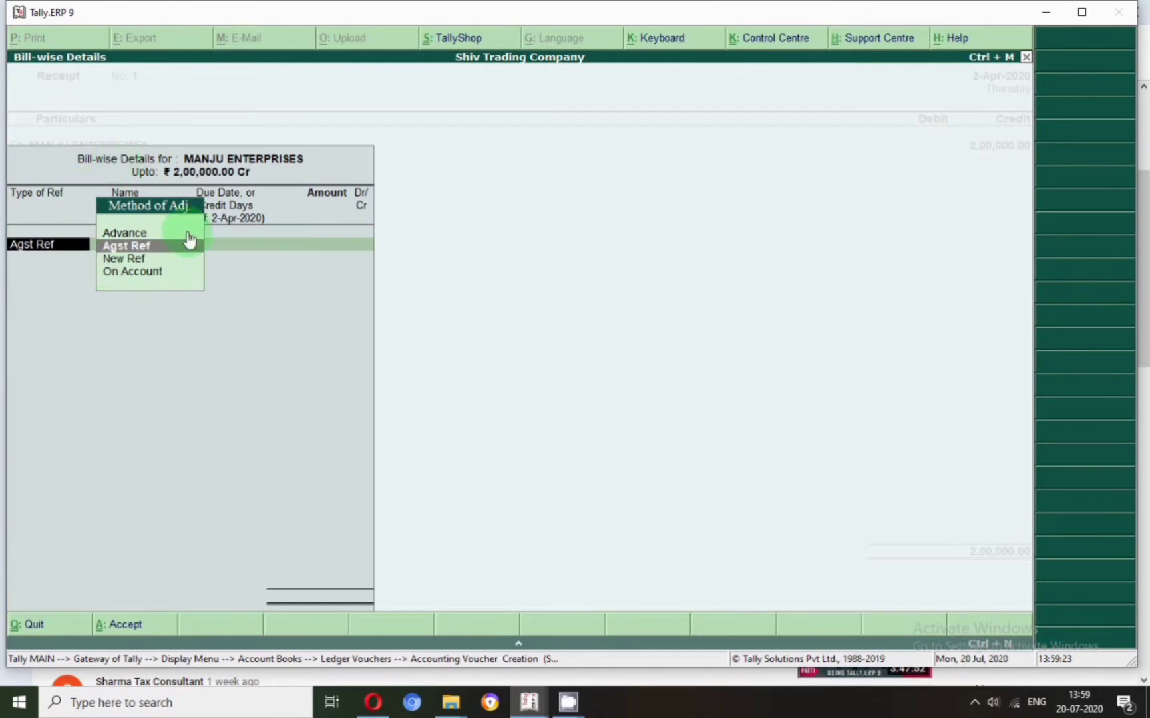
left_click(116, 234)
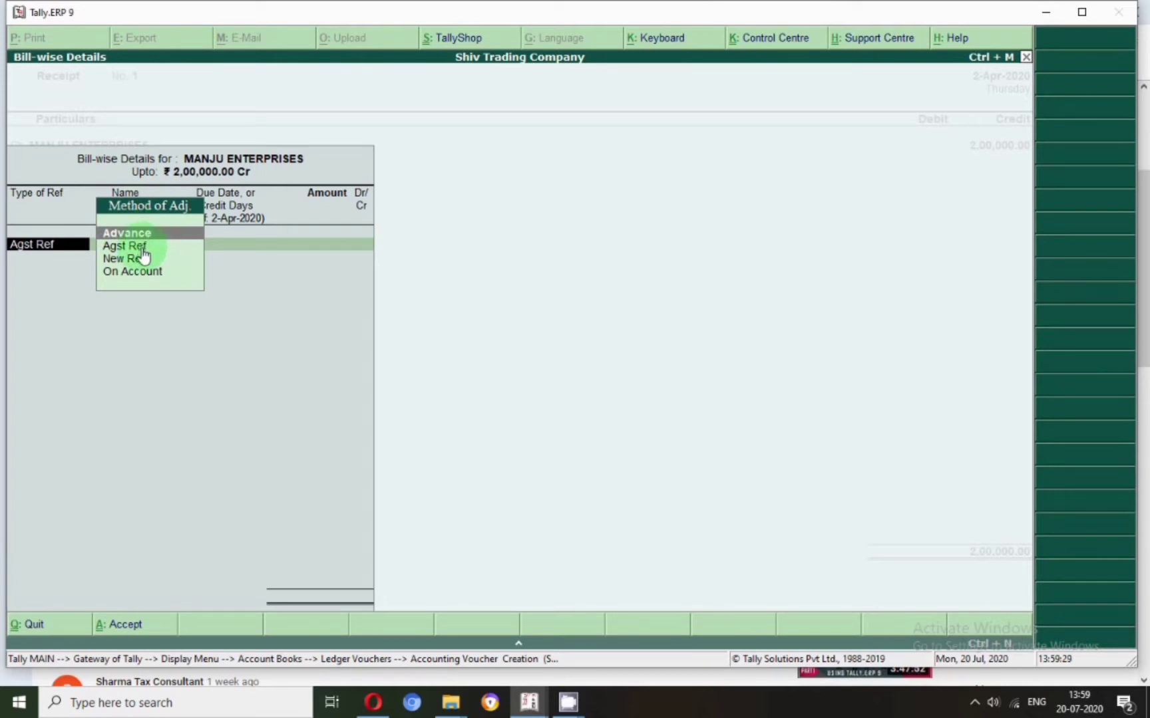
left_click(145, 246)
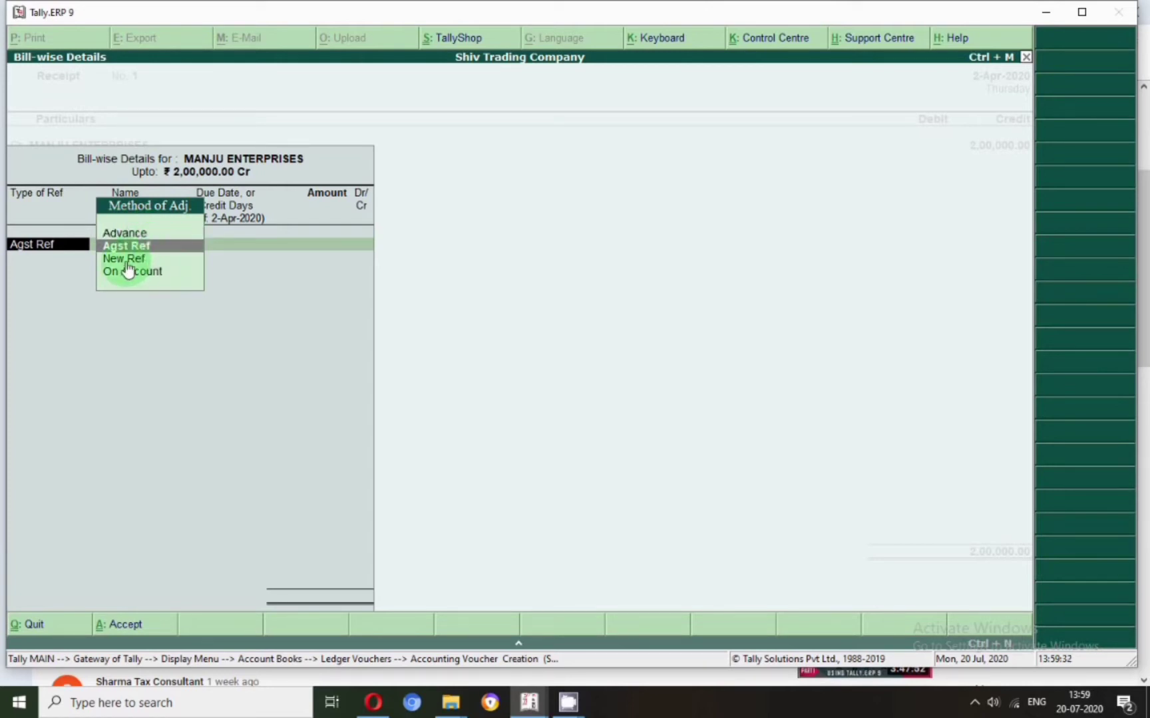
left_click(137, 264)
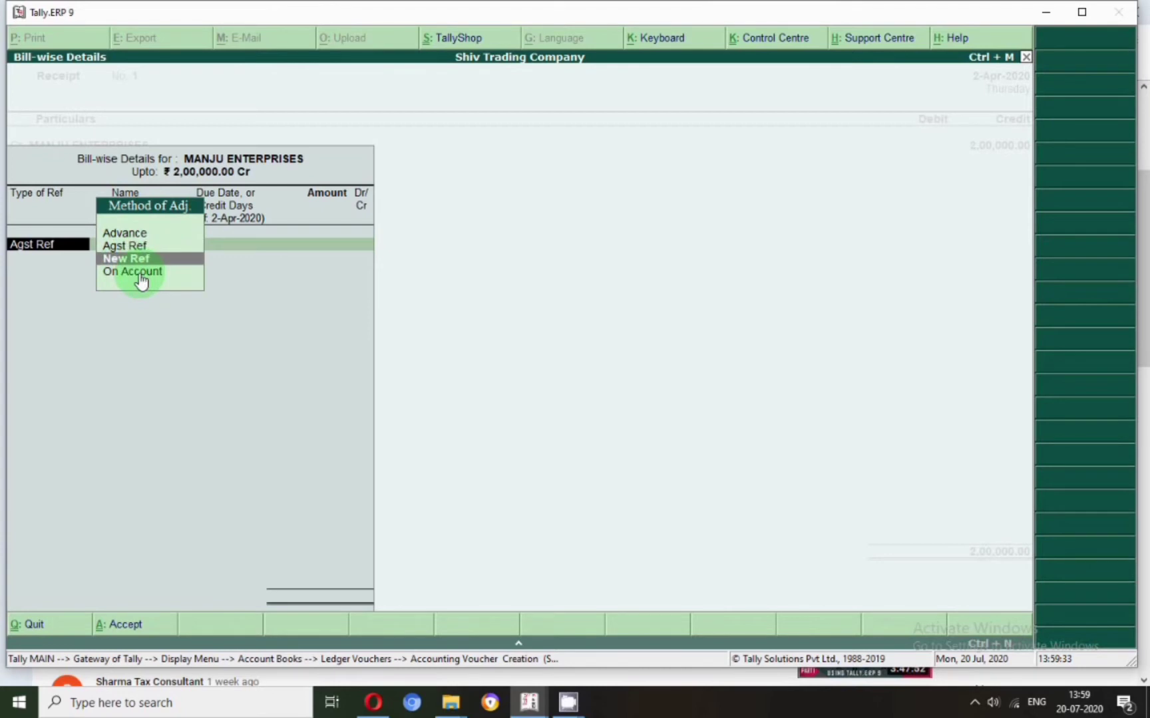
left_click(141, 274)
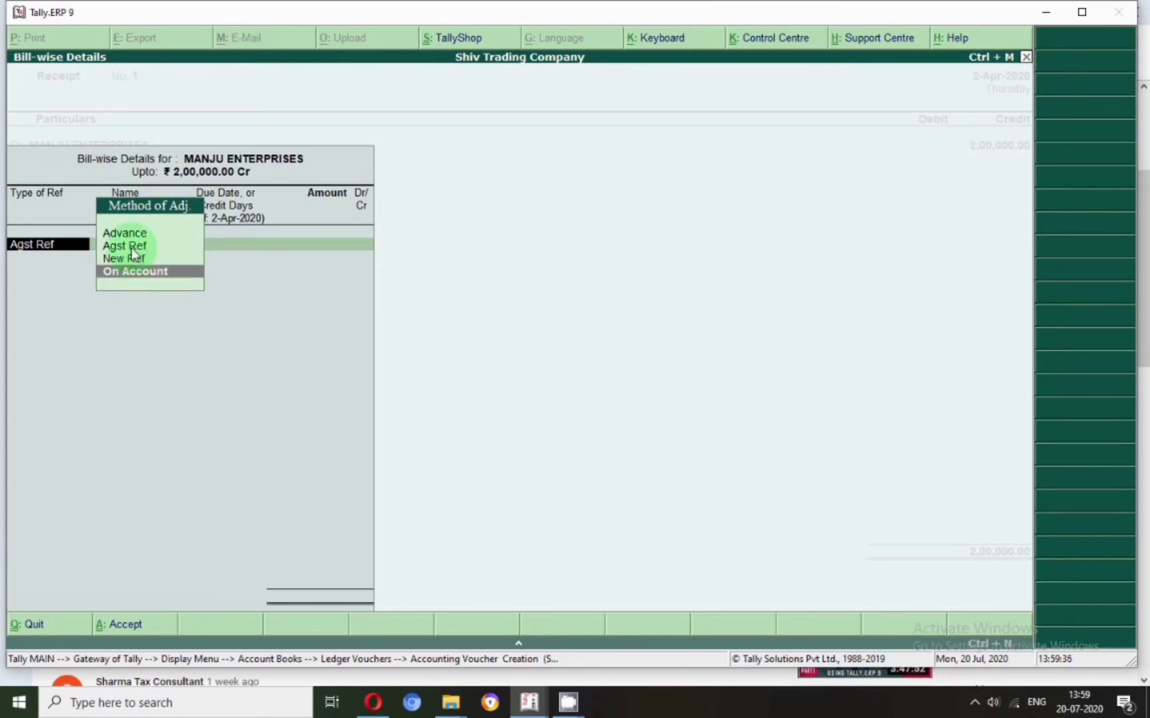
left_click(133, 248)
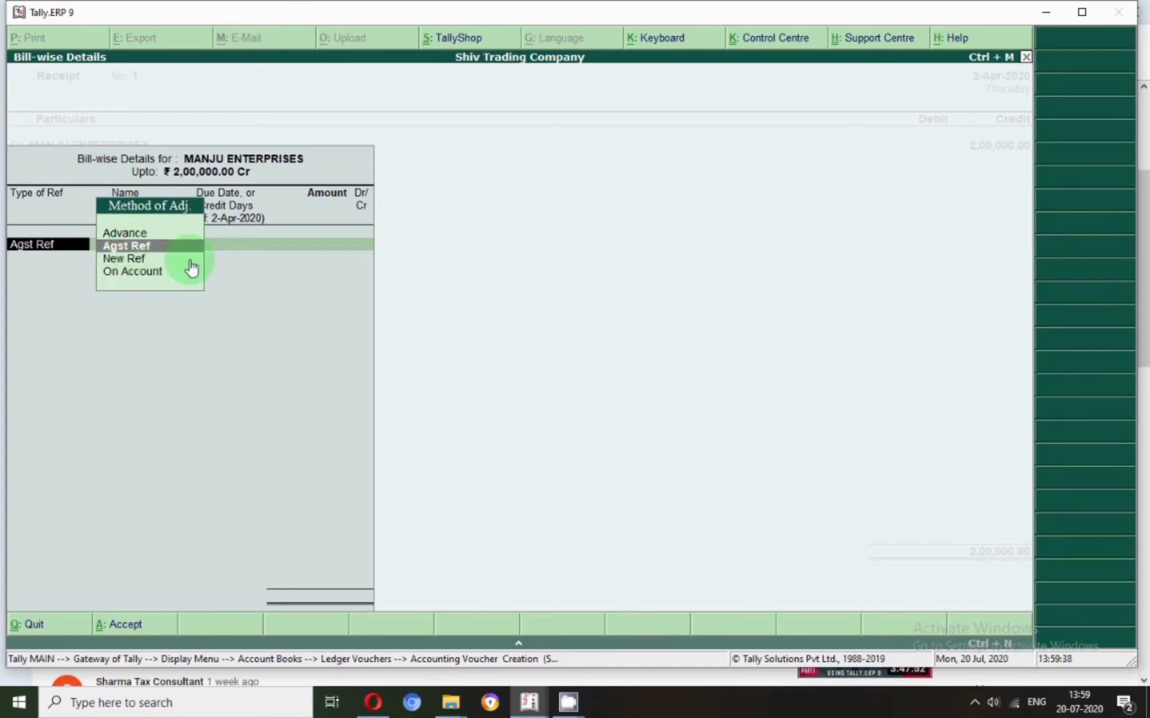
key("Return")
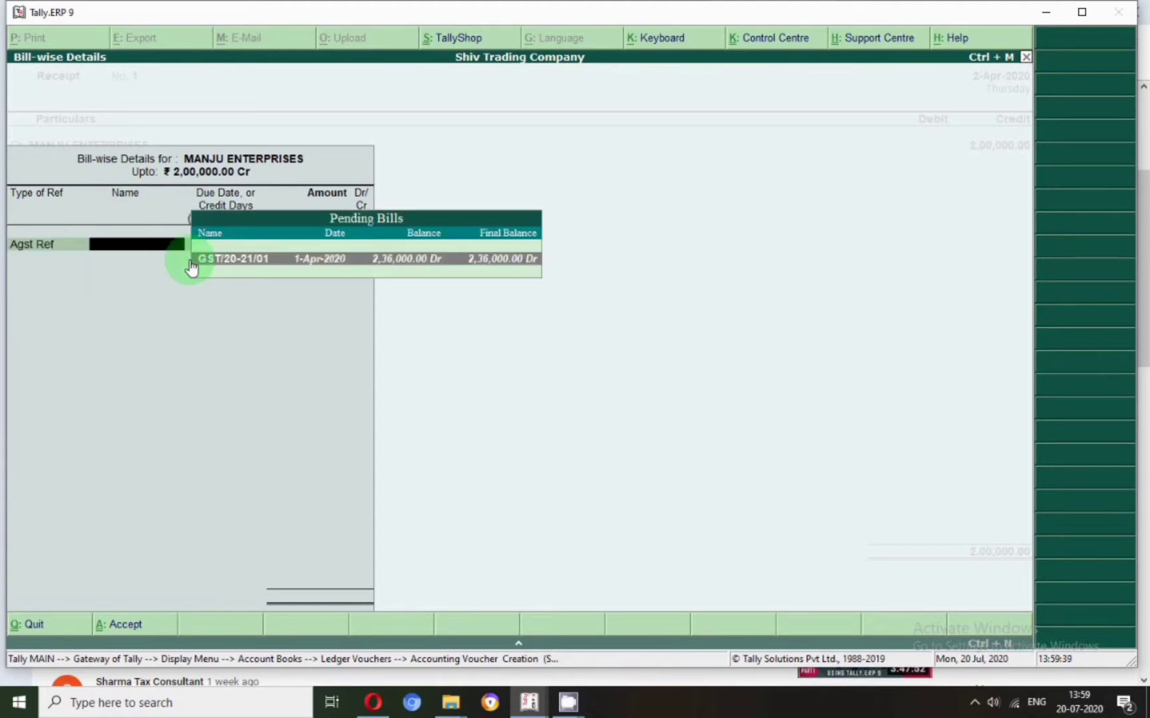
key("Return")
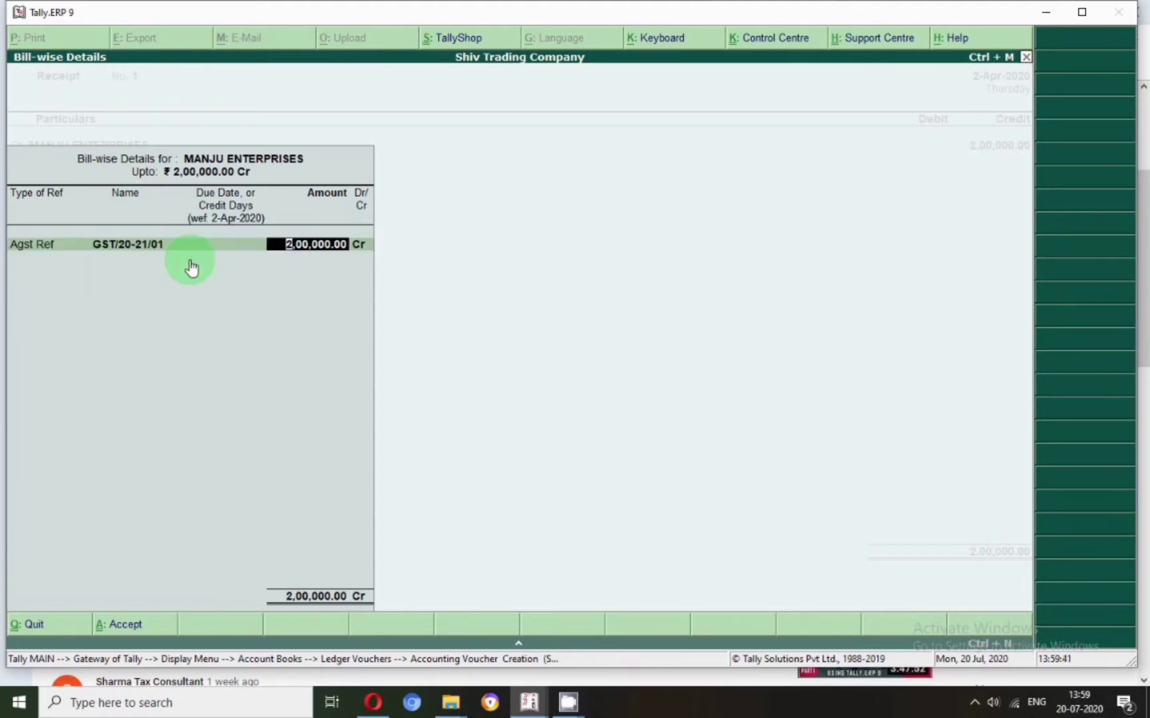
key("BackSpace")
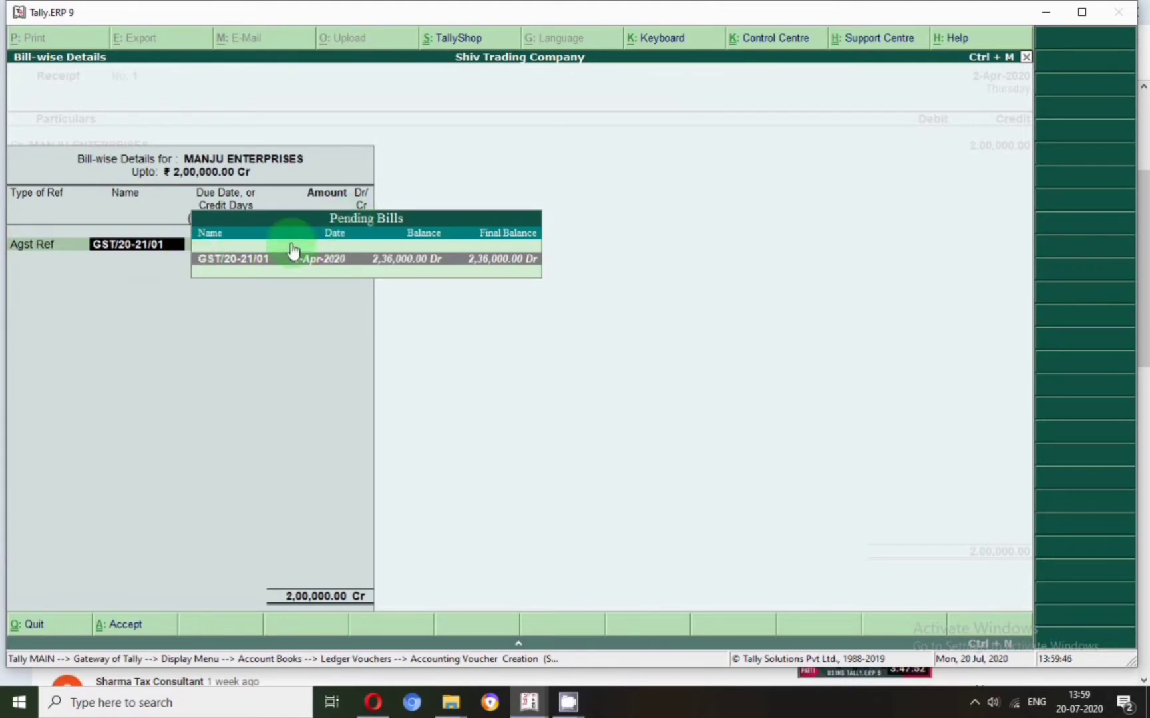
left_click(236, 259)
key("Return")
key("Return")
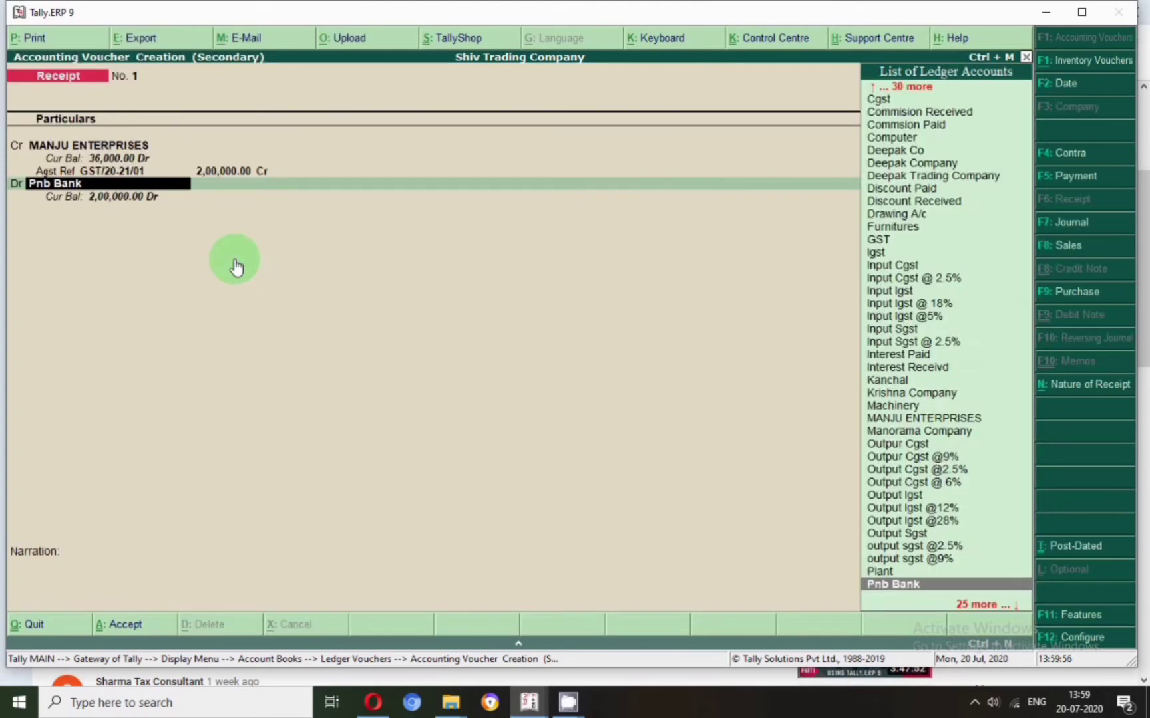
Debit Pnb Bank with 2,00,000 in the receipt voucher.
type("Pn")
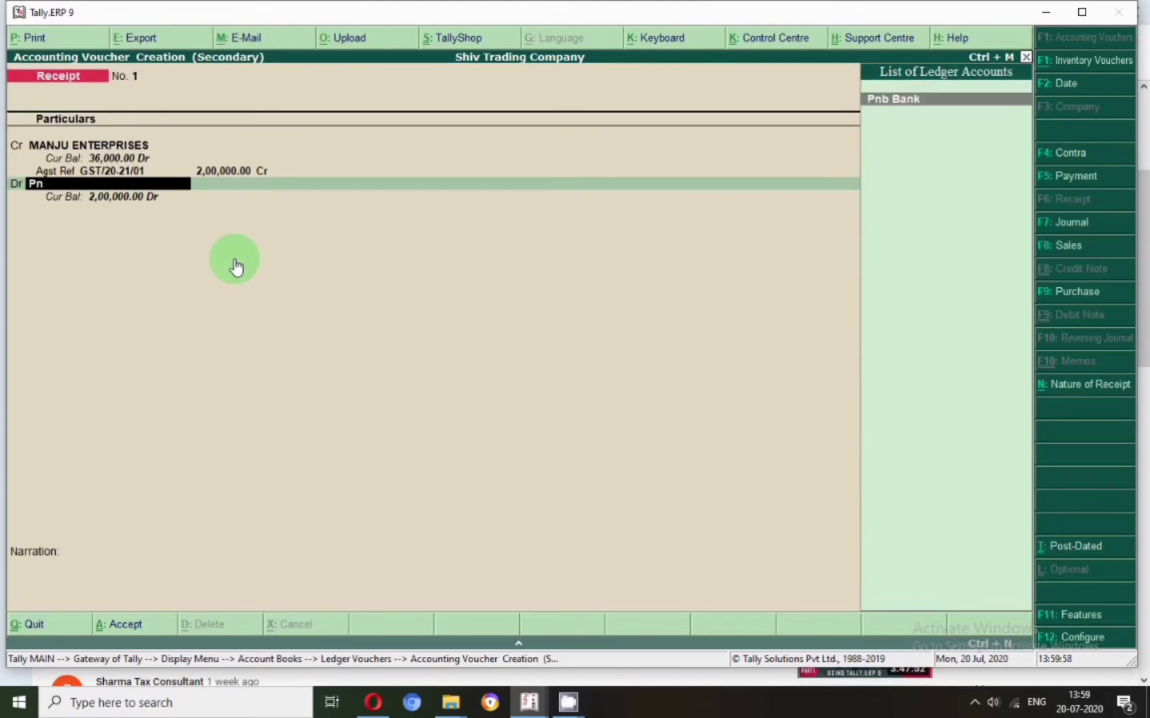
key("Return")
key("Return")
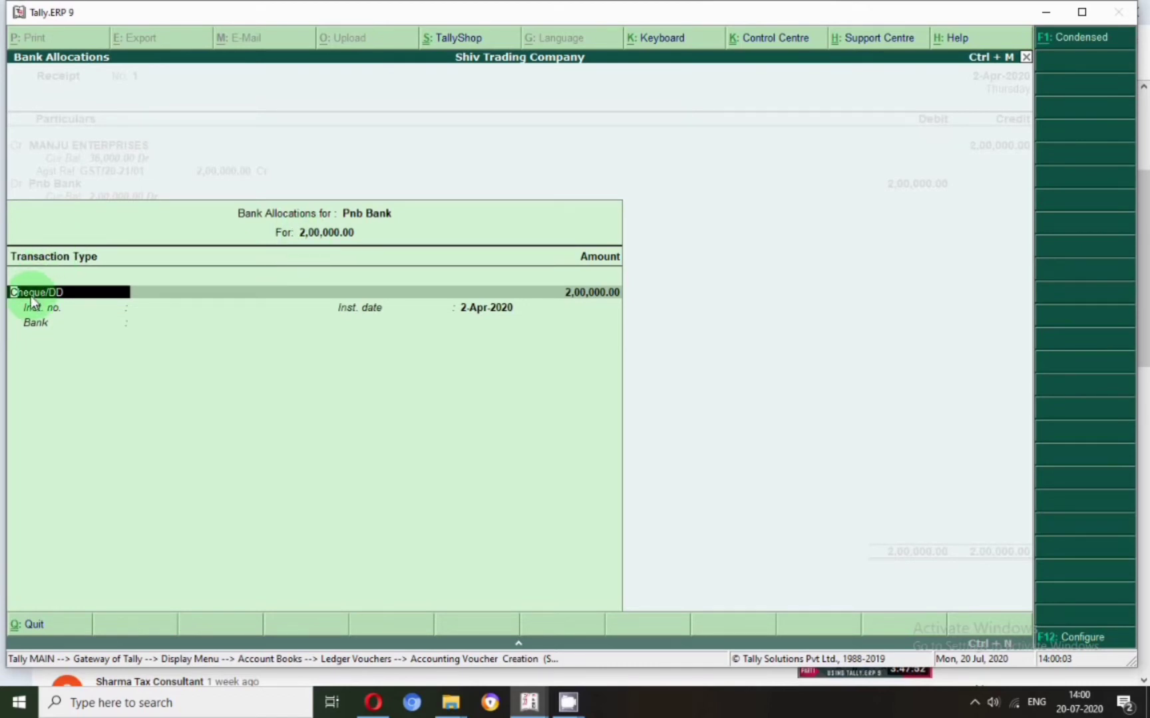
Set the bank allocation to Cheque/DD with instrument number 123654 and instrument date 2-Apr-2020.
key("Return")
key("BackSpace")
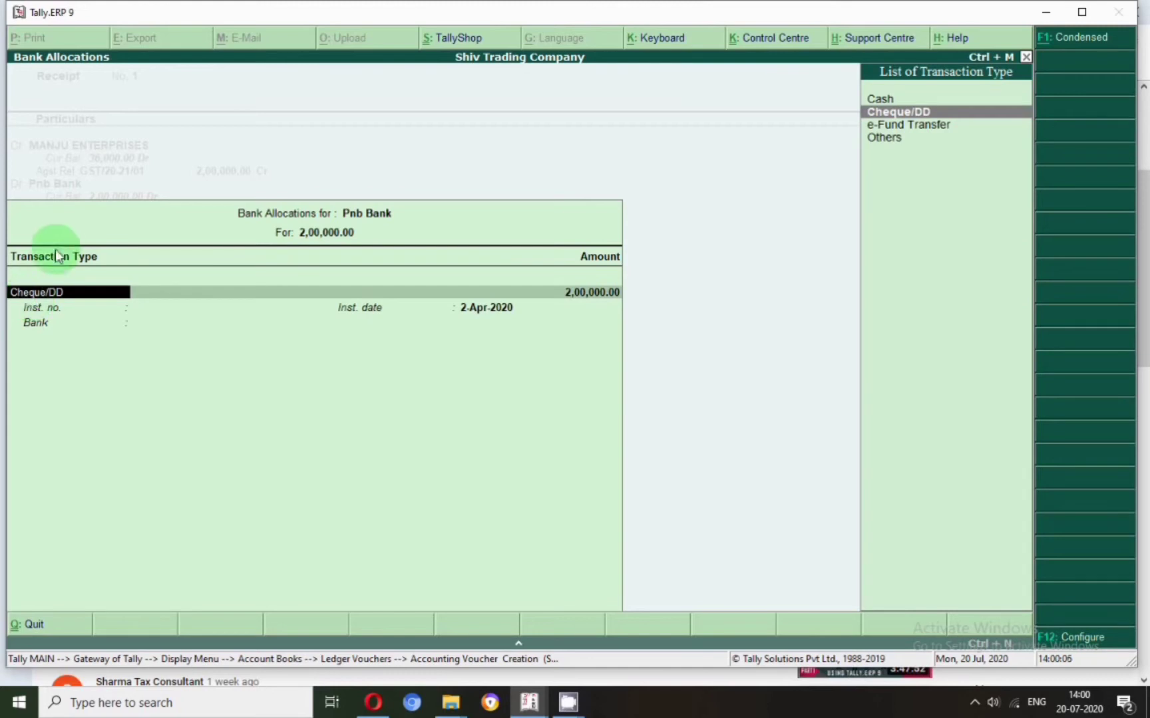
left_click(885, 114)
key("Return")
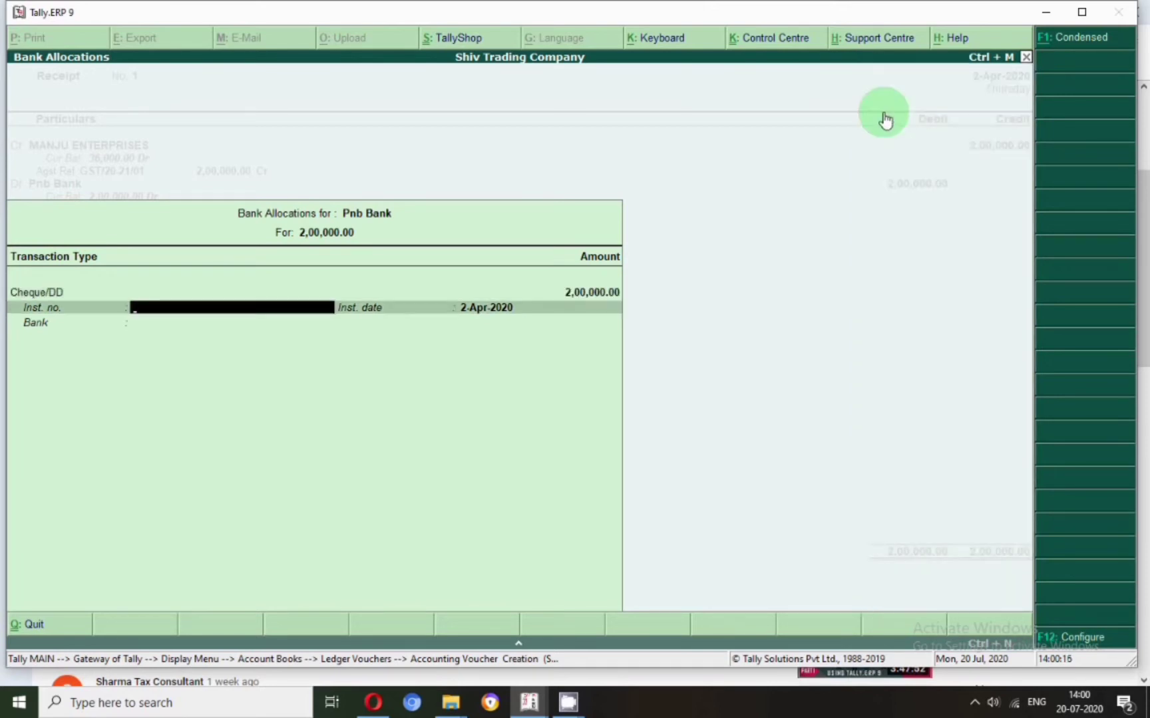
type("123654")
key("Return")
key("Return")
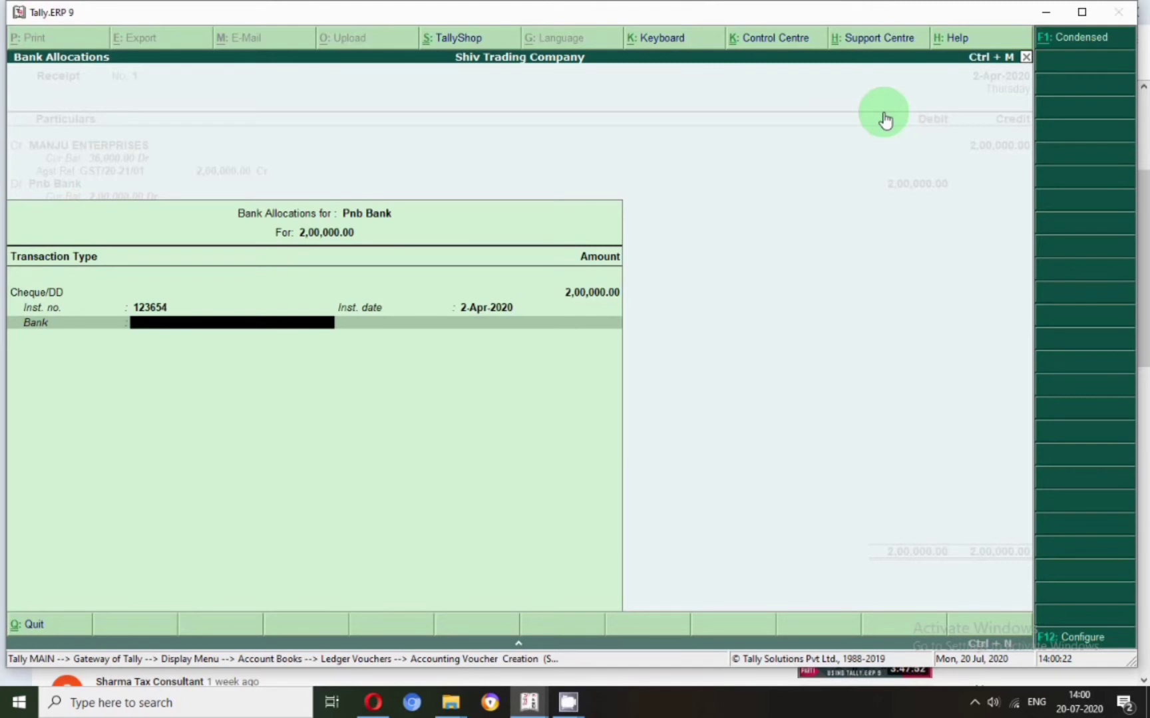
Save the receipt with the narration "ch no -123654 received from party" and review the party's bill-wise outstanding.
key("Return")
type("c")
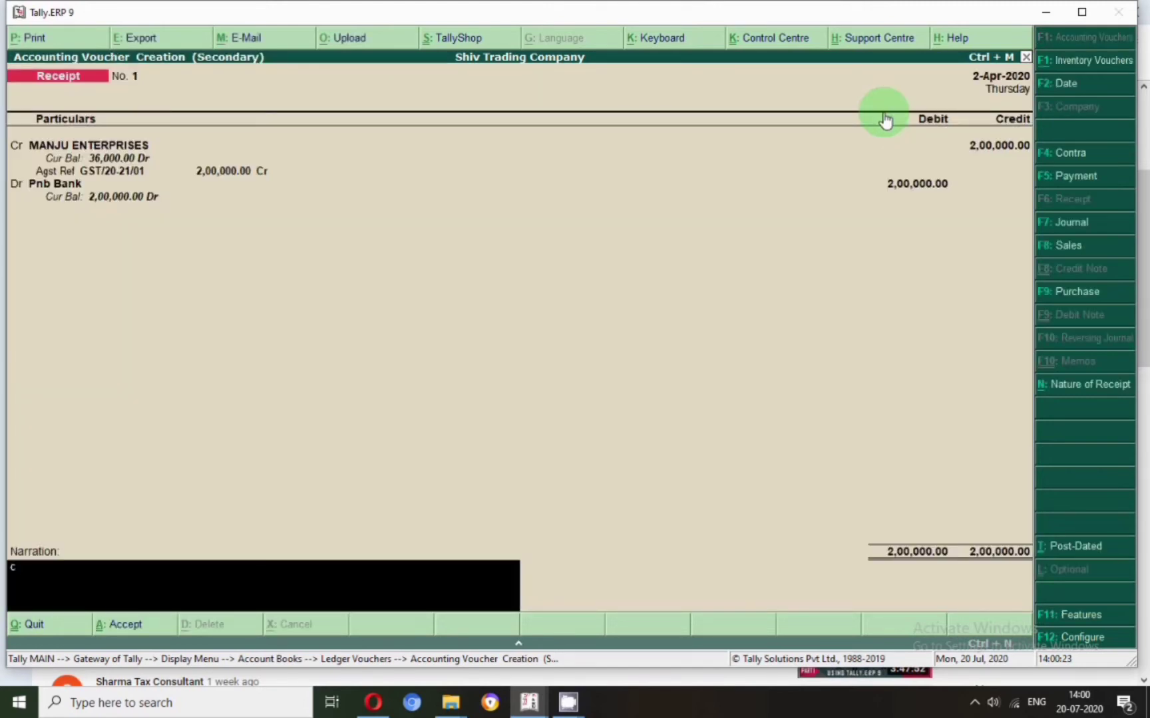
type("h no -123654 received from")
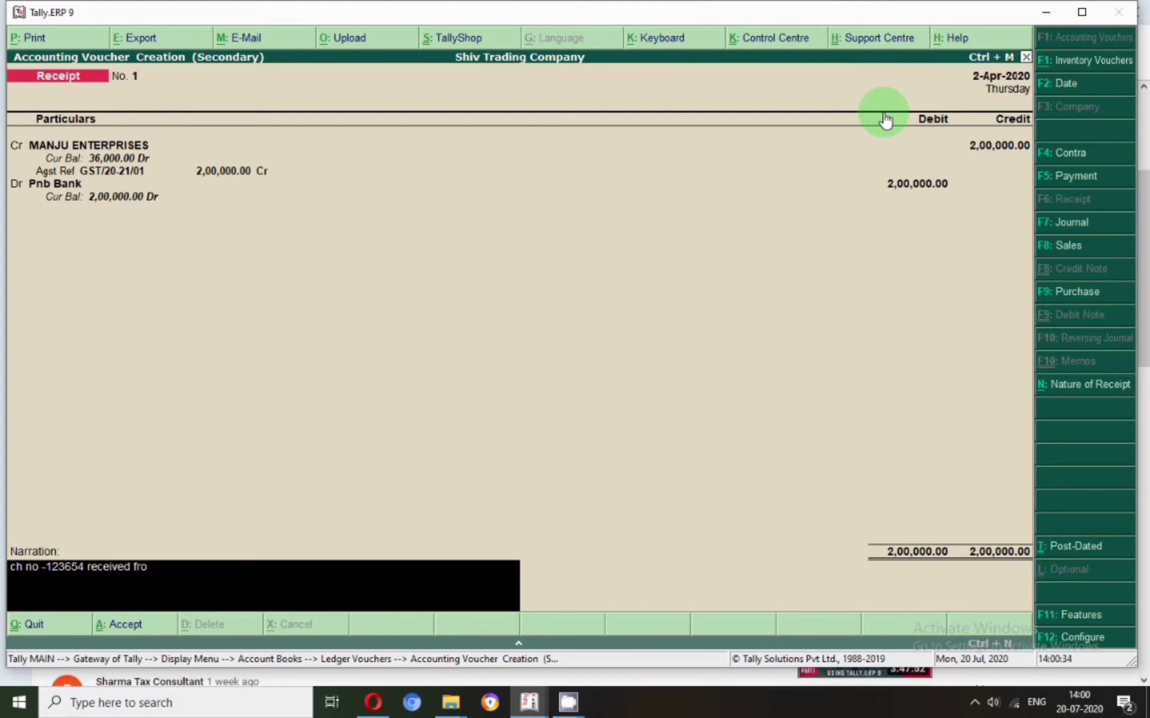
key("BackSpace")
type("m party")
key("Return")
key("Return")
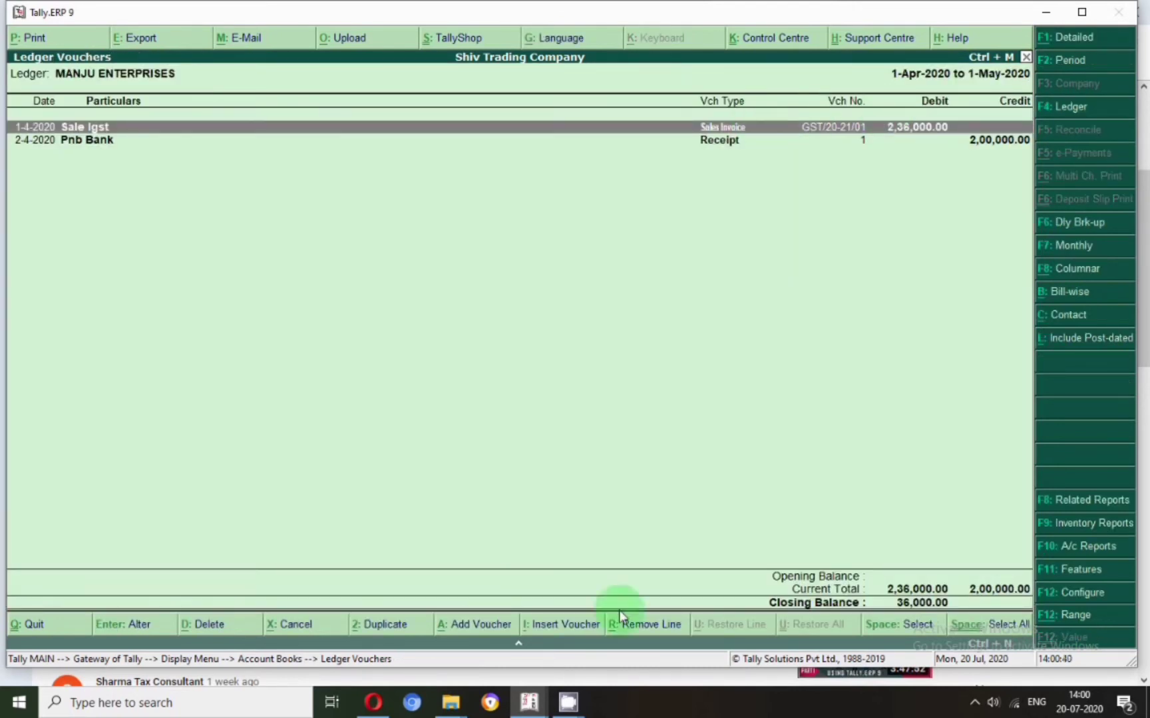
left_click(1069, 293)
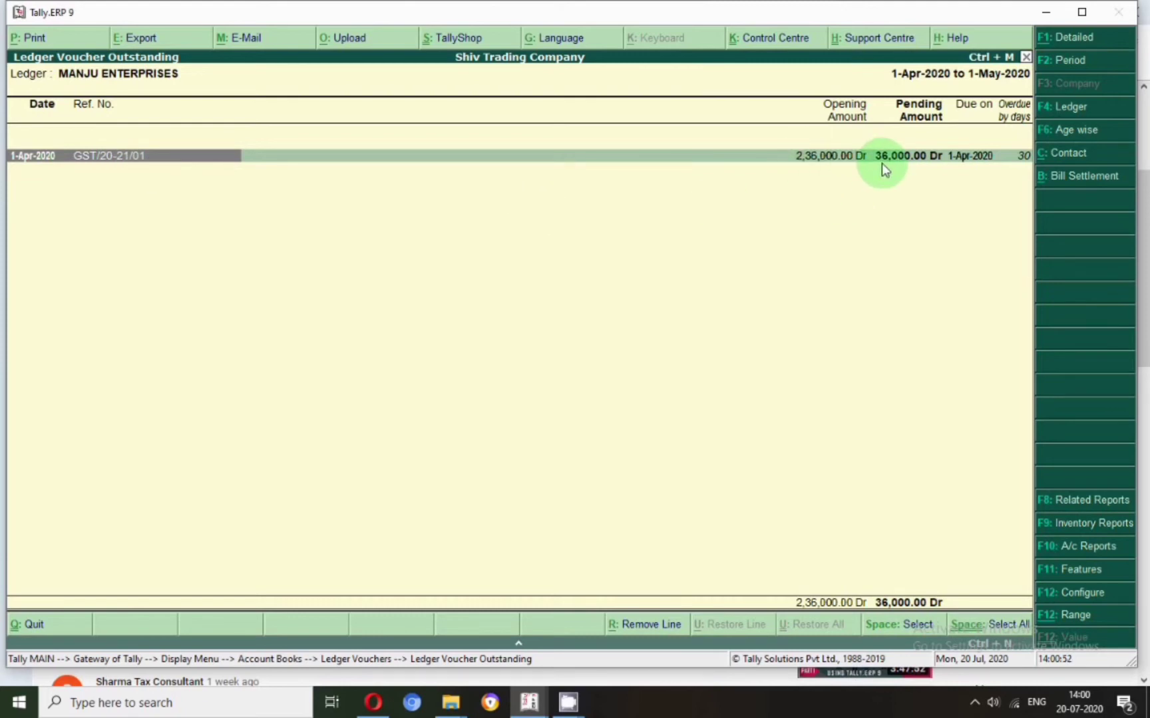
key("Escape")
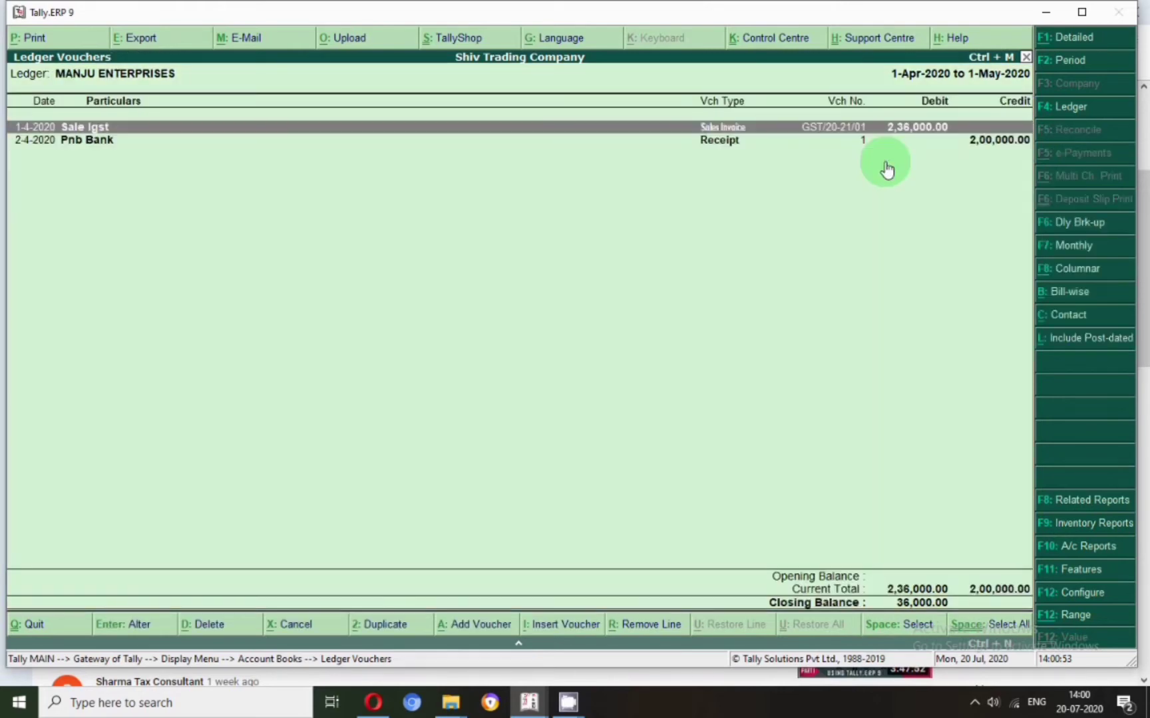
Add another receipt voucher from the MANJU ENTERPRISES ledger and date it 1-May-2020.
key("Down")
key("alt+a")
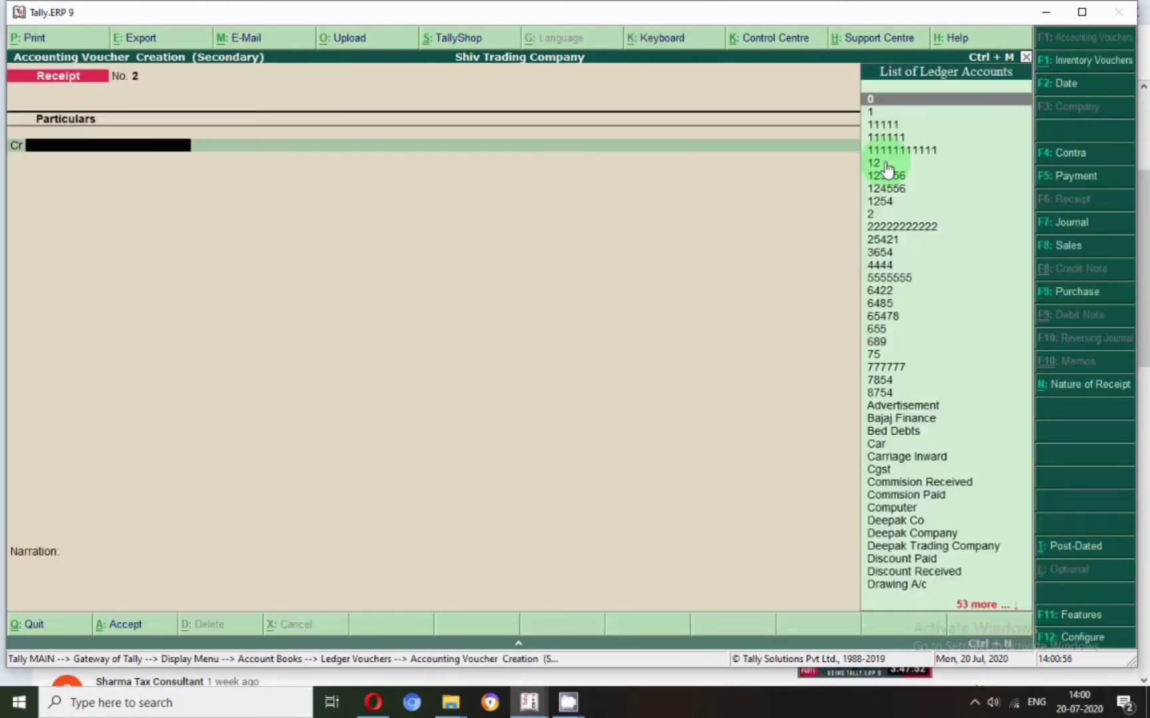
key("F2")
type("1-5")
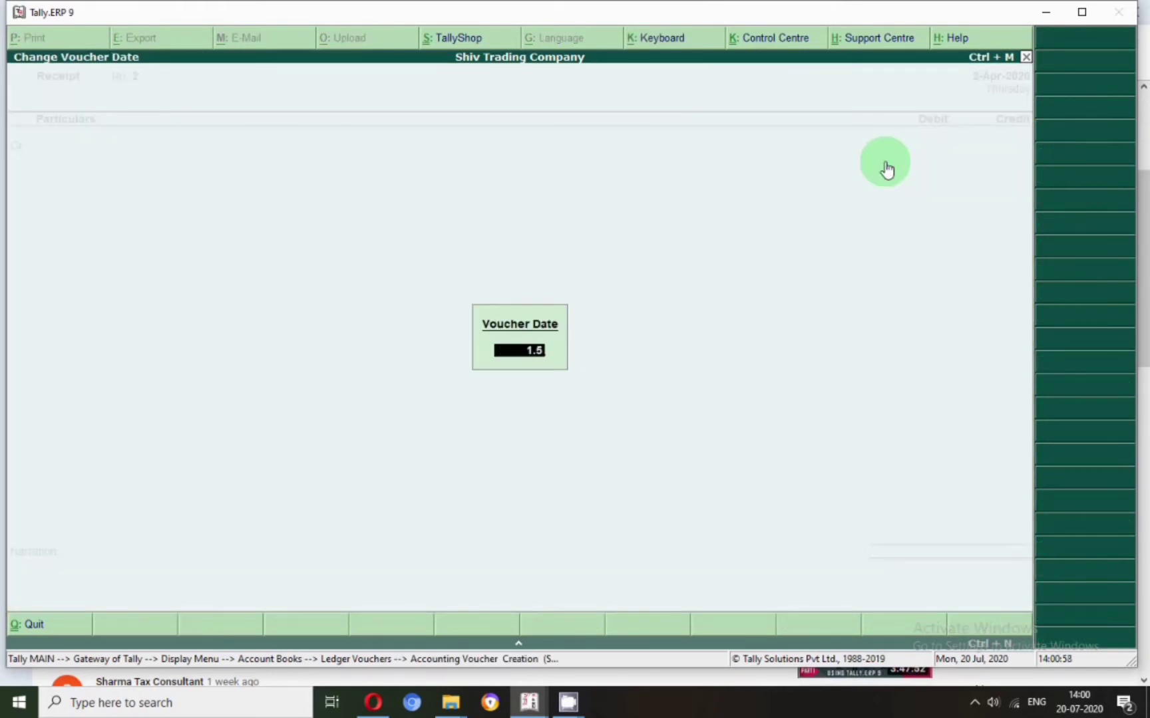
key("Return")
Credit MANJU ENTERPRISES with 36,000 in the new receipt voucher.
type("Man")
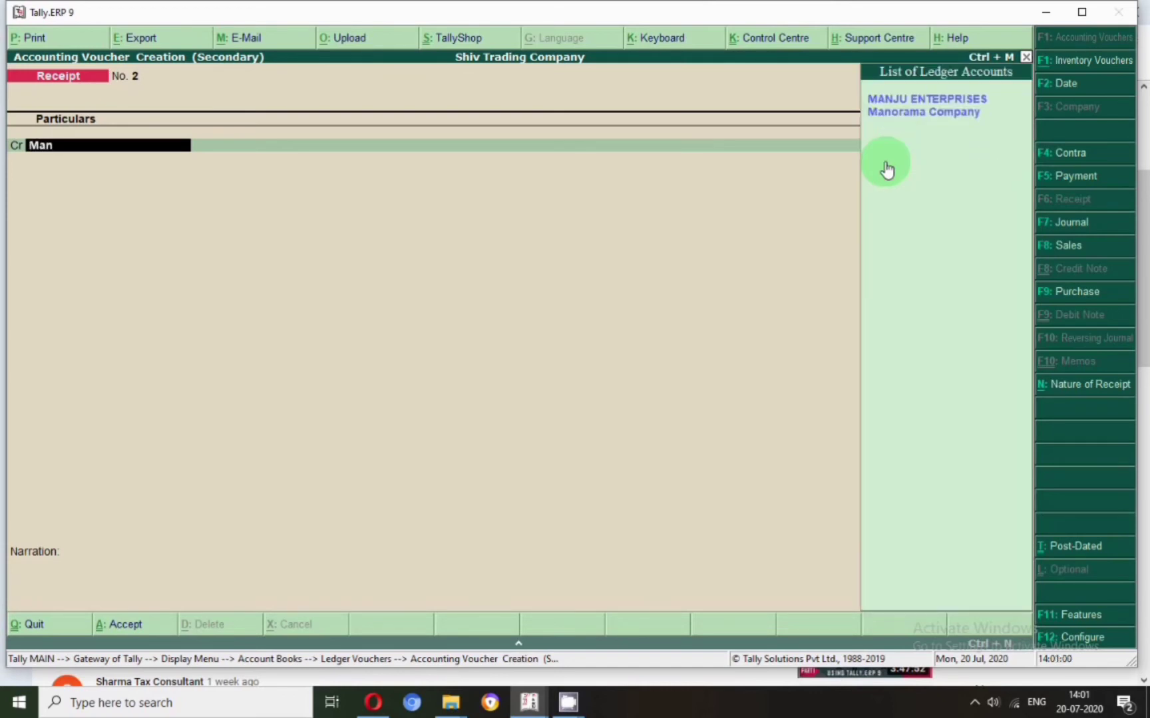
key("Return")
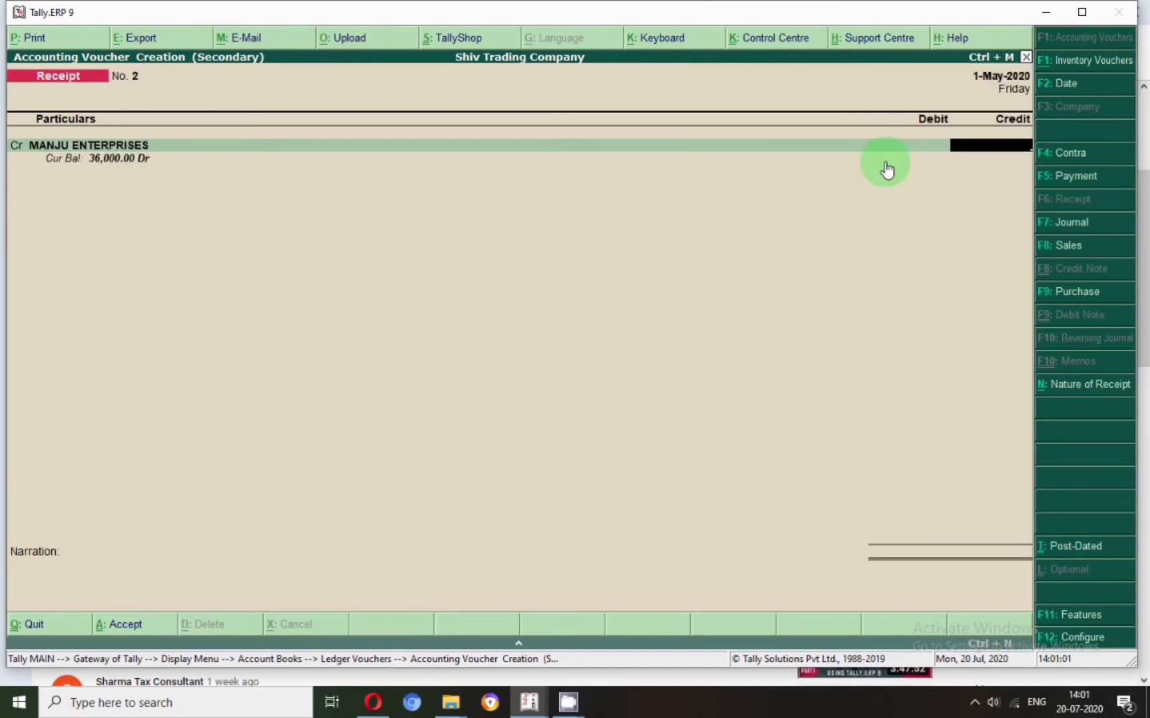
type("36000")
key("Return")
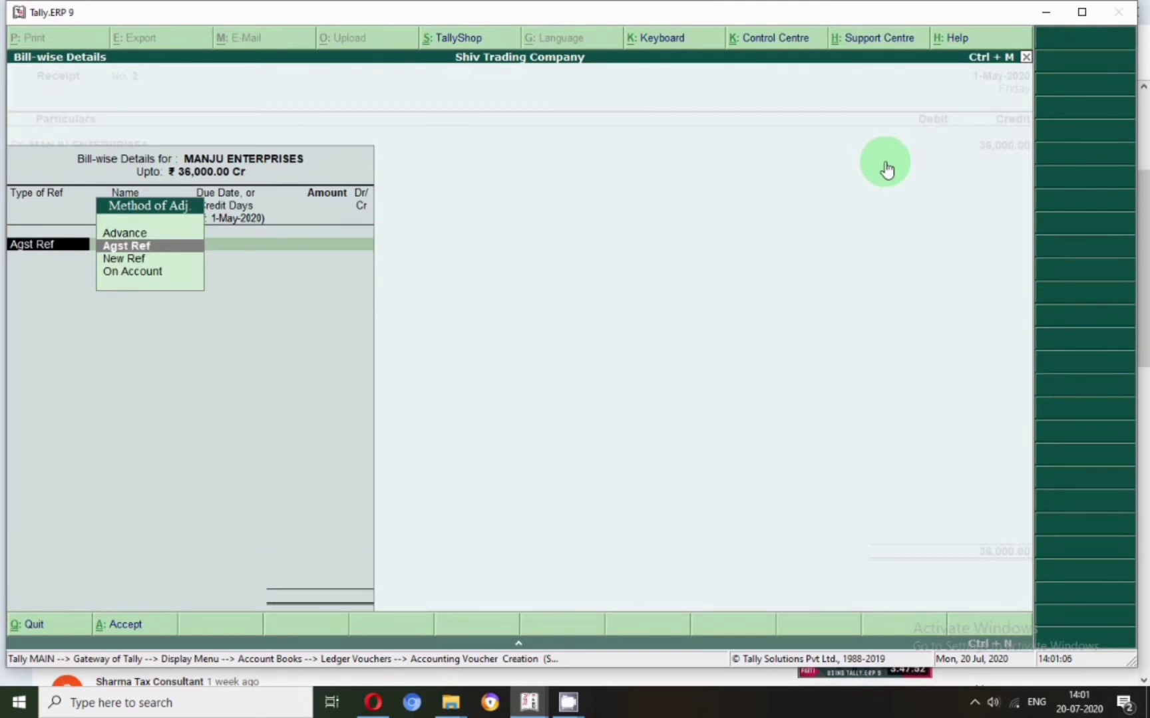
Allocate the 36,000 credit by the Agst Ref method to the pending bill GST/20-21/01.
left_click(103, 248)
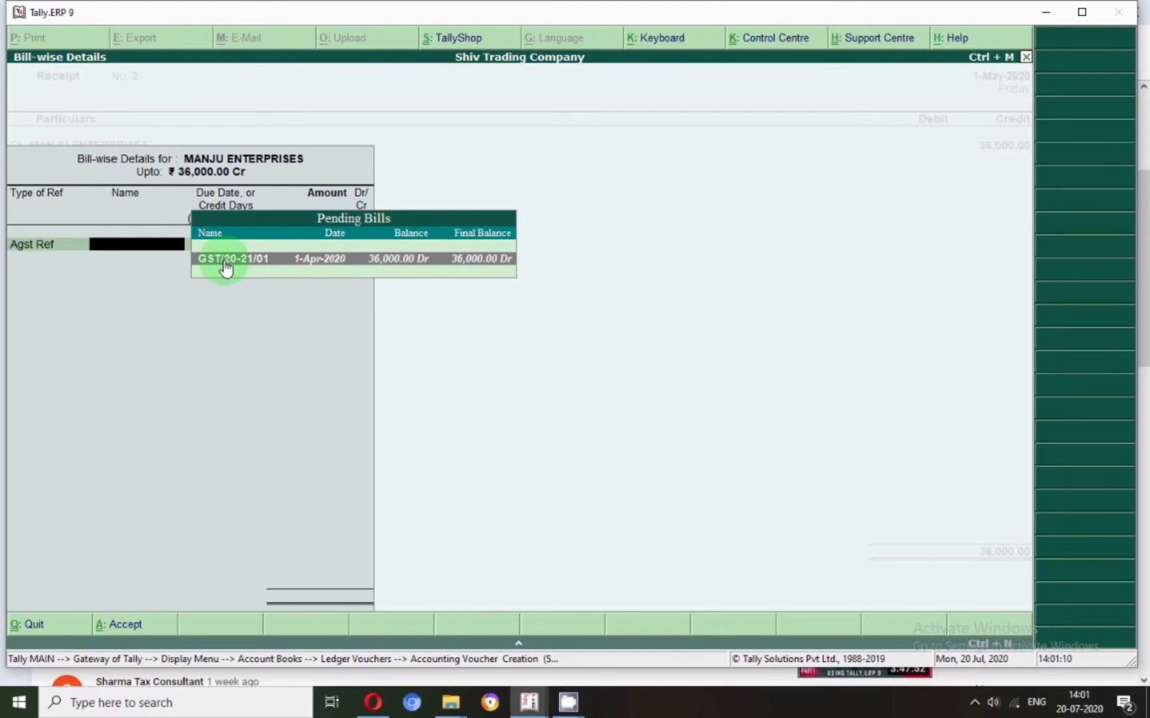
left_click(449, 266)
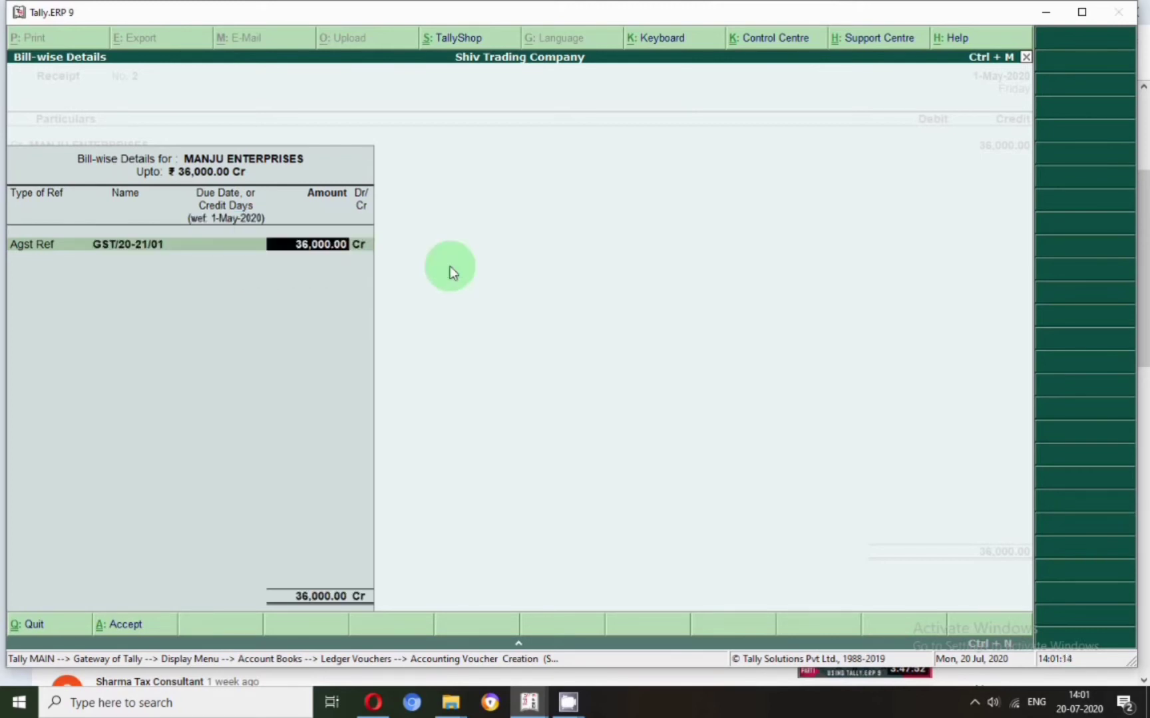
key("Return")
key("Return")
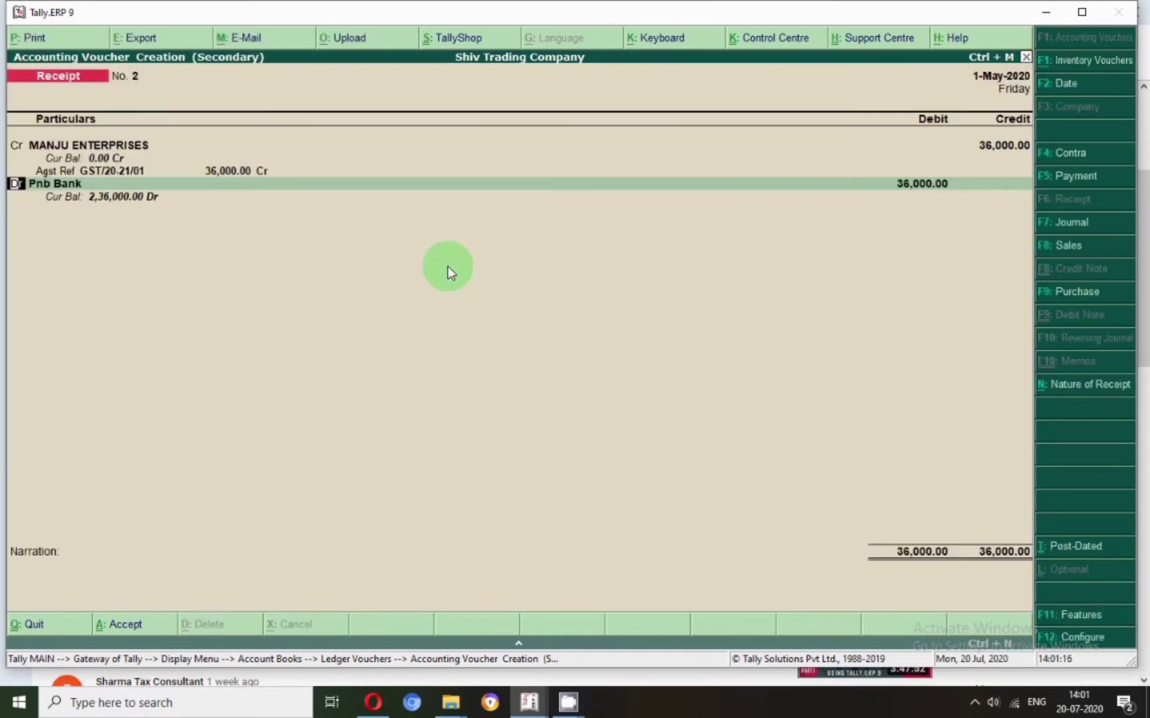
Debit Pnb Bank with 36,000 in the receipt voucher.
key("Return")
key("Return")
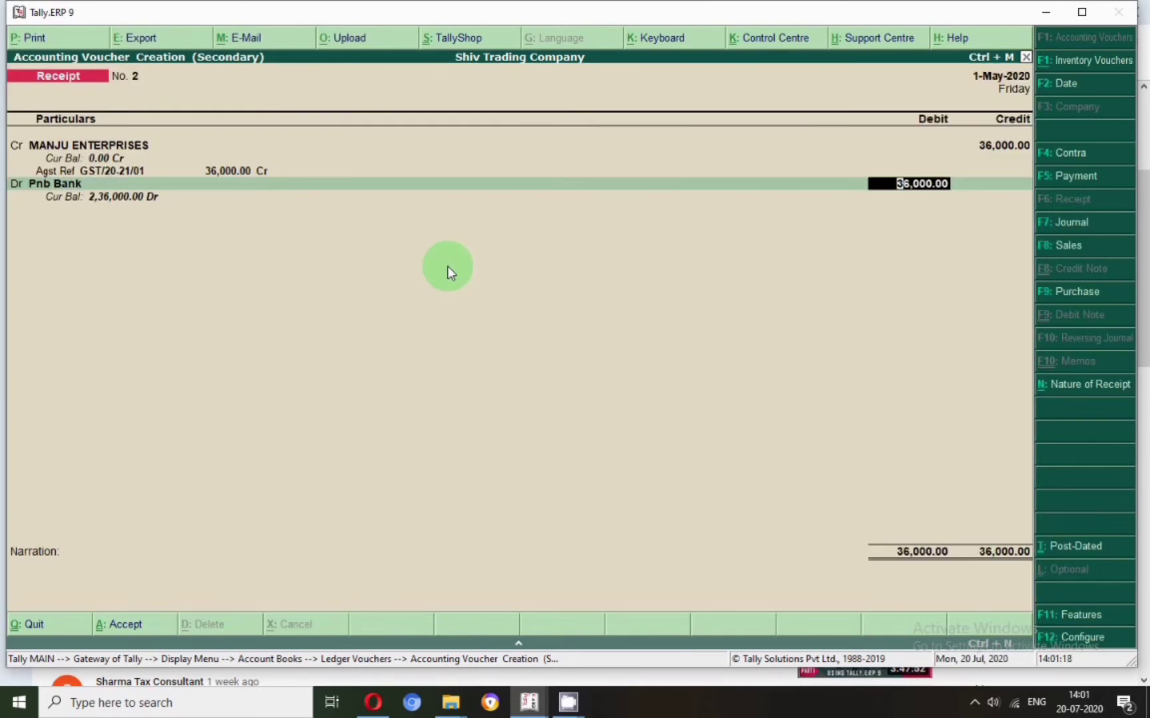
key("Return")
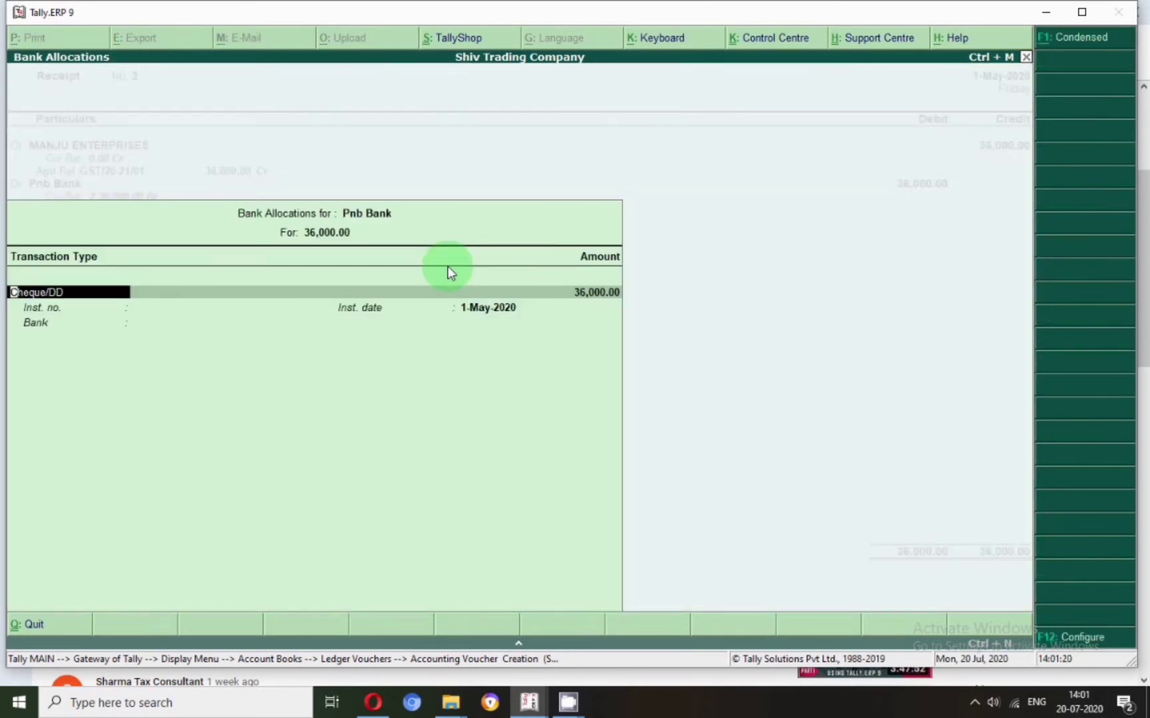
Set the bank allocation to Cheque/DD with instrument number 326541 and instrument date 1-May-2020.
key("Return")
key("Return")
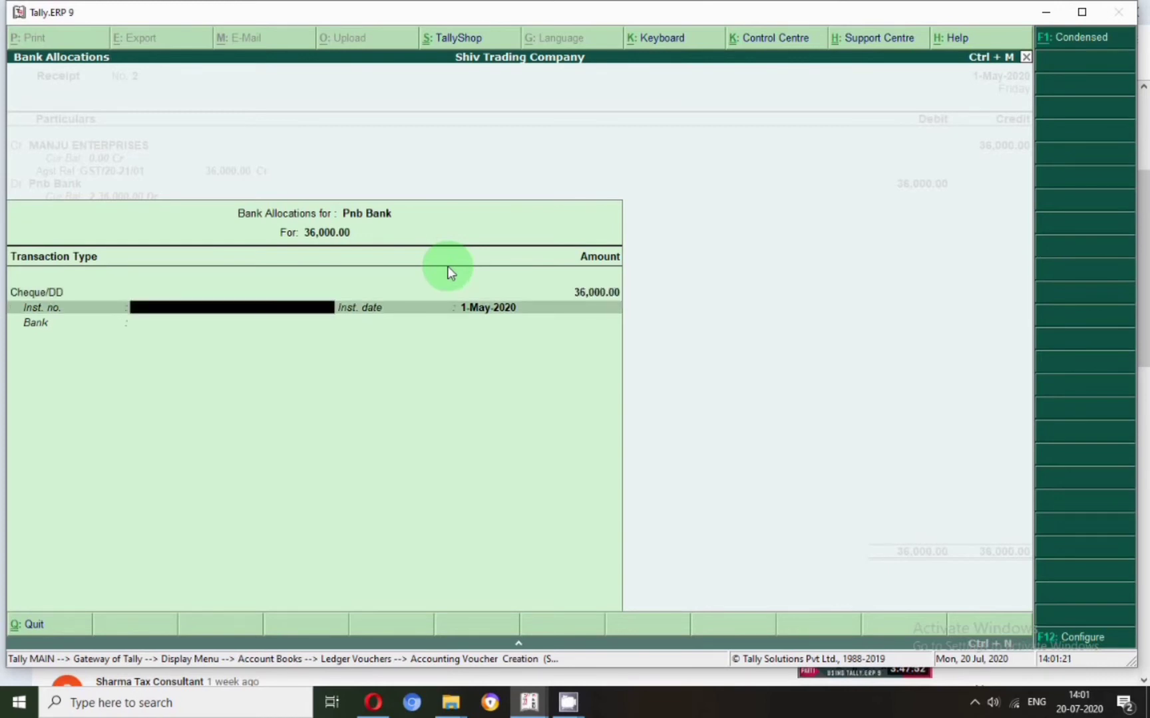
type("326541")
key("Return")
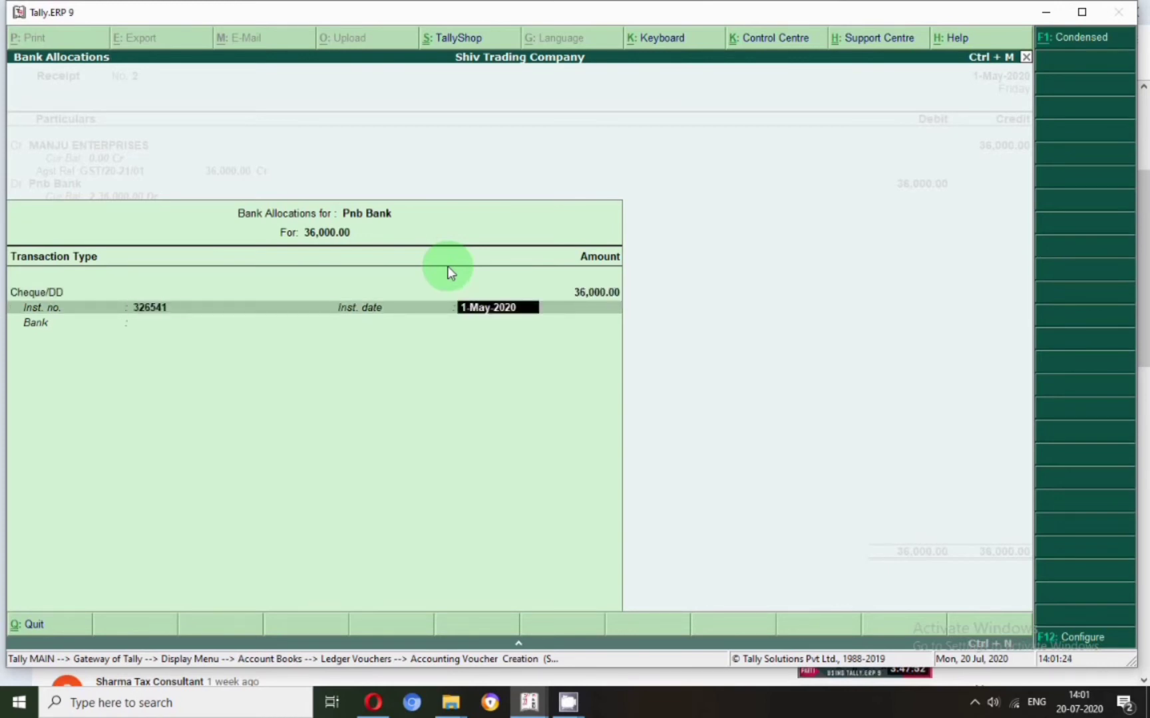
key("Return")
key("Return")
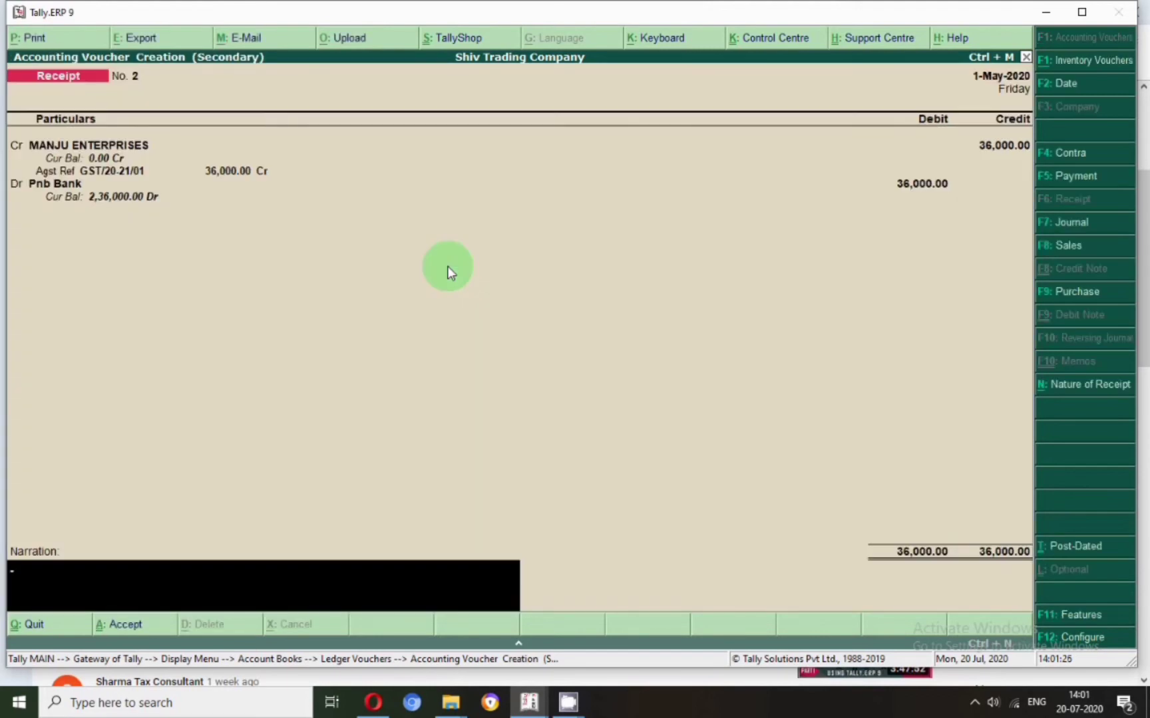
Save the receipt with the narration "ch no 654123 reveid" and check the bill-wise outstanding of MANJU ENTERPRISES.
type("ch no 654123 reveid")
key("Return")
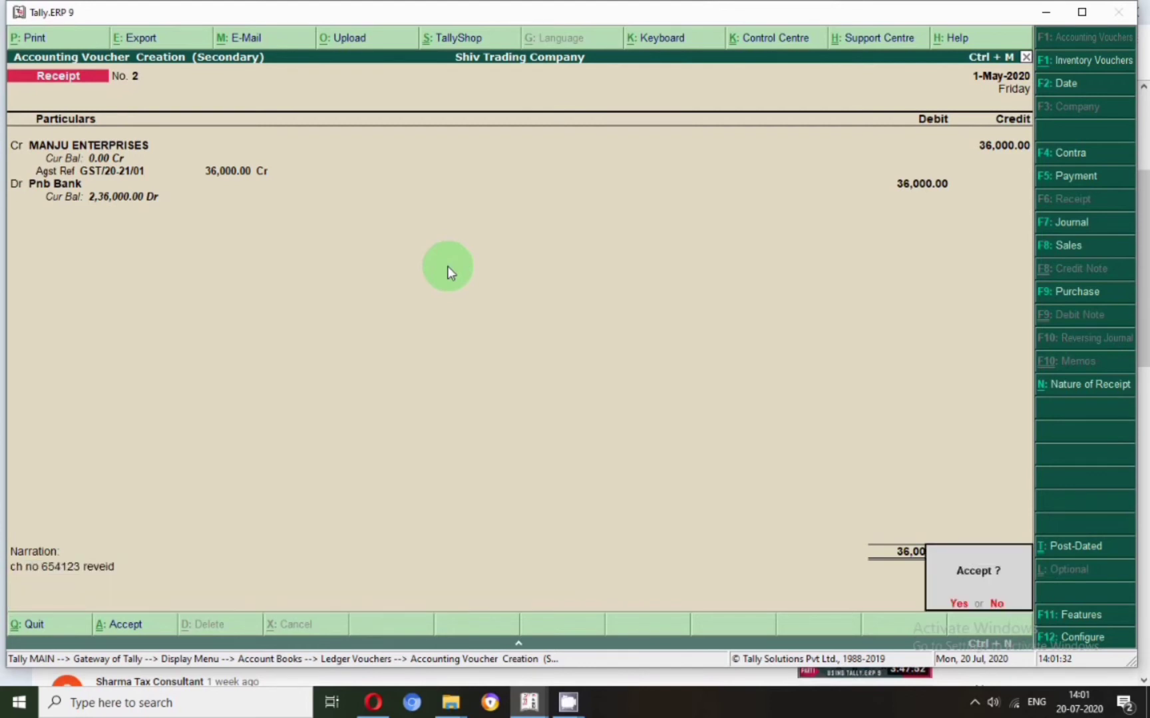
key("Return")
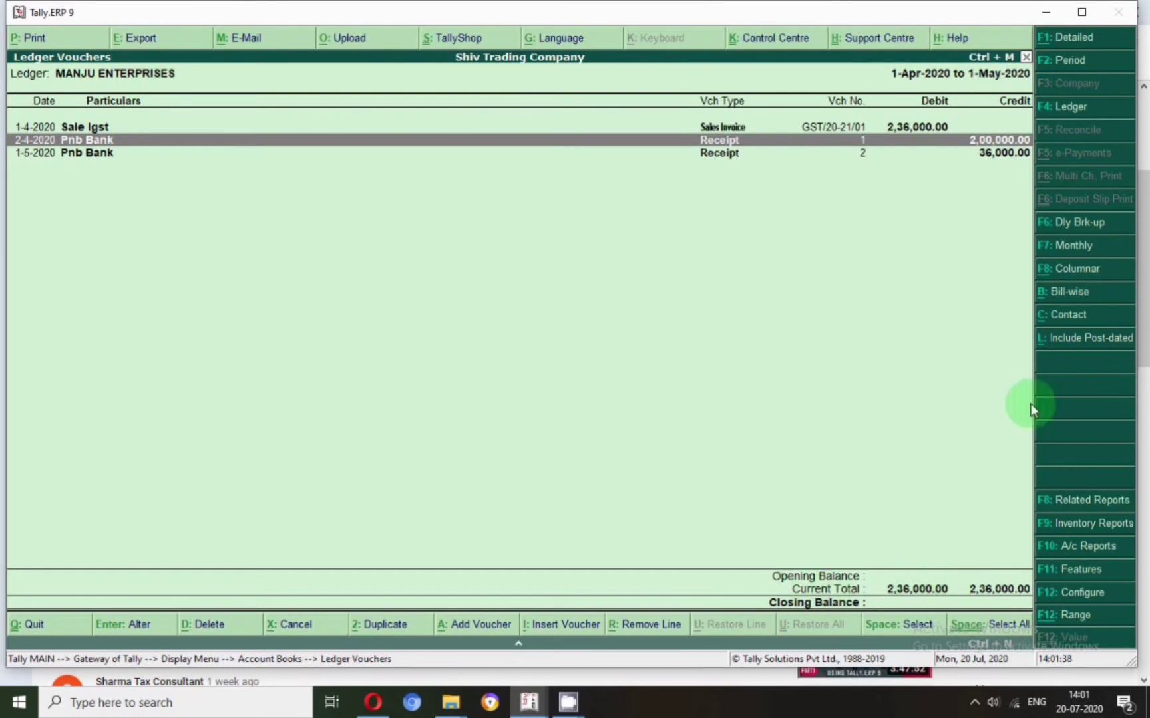
left_click(1067, 300)
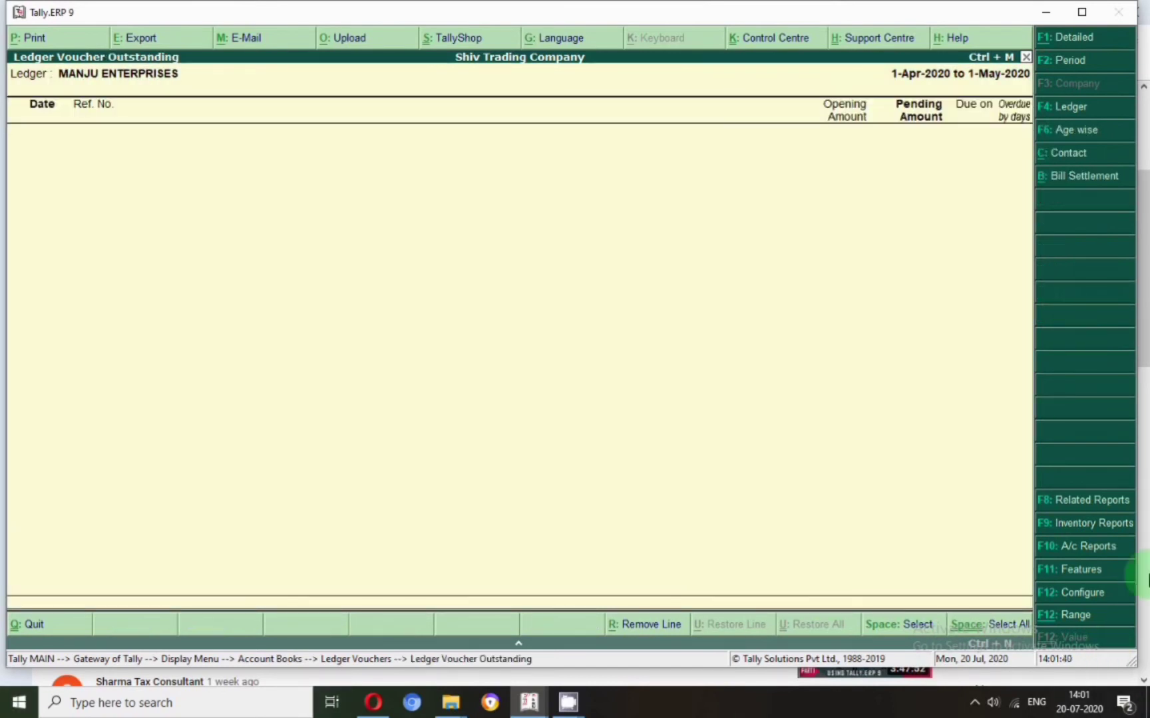
key("Escape")
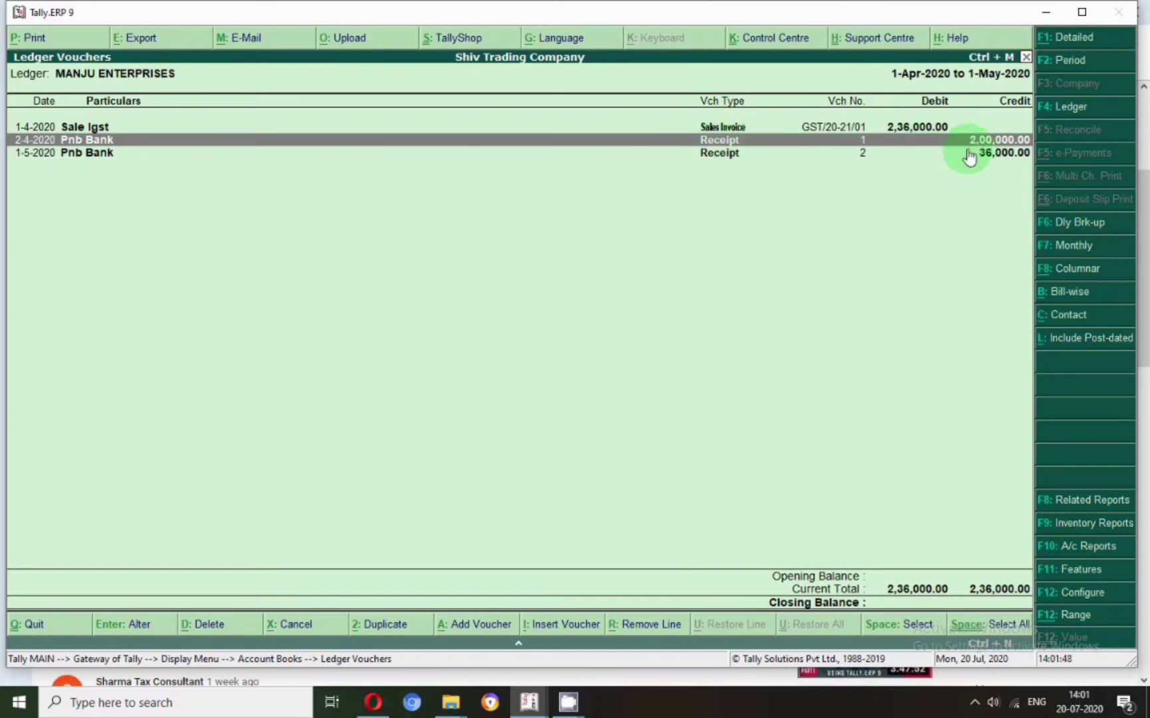
Open the ledger vouchers of Deepak Trading Company for the period 1-4-2020 to 1-5-2020.
key("F4")
type("Deep")
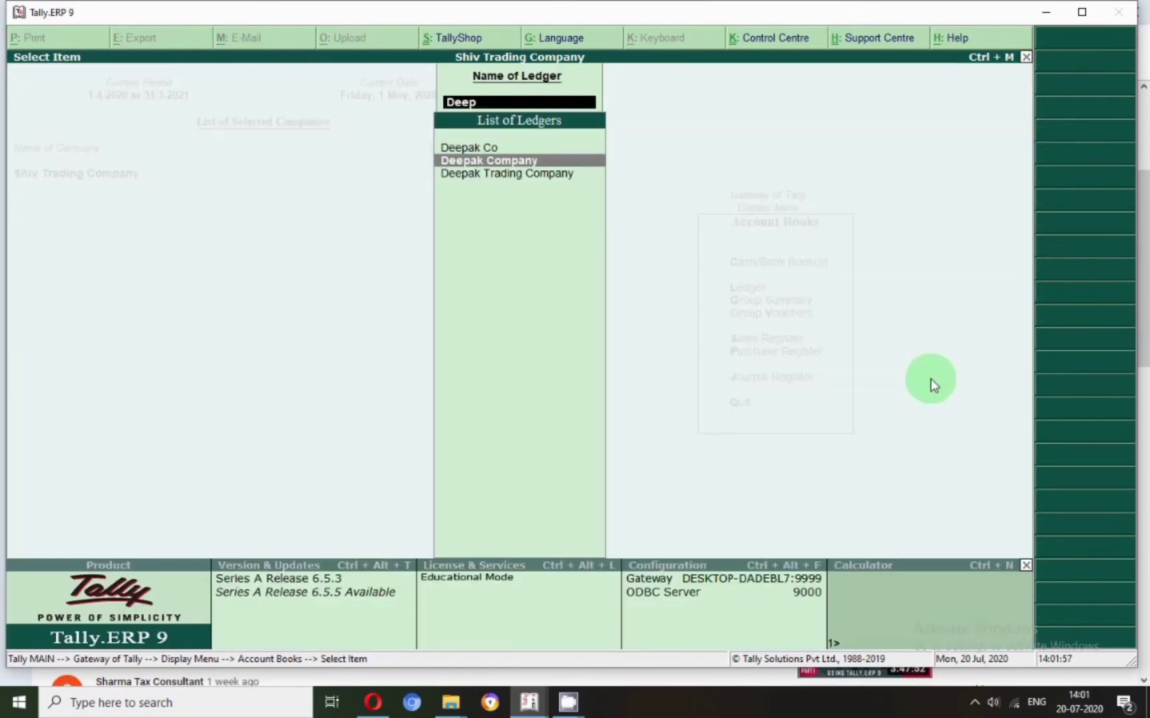
key("Down")
key("Return")
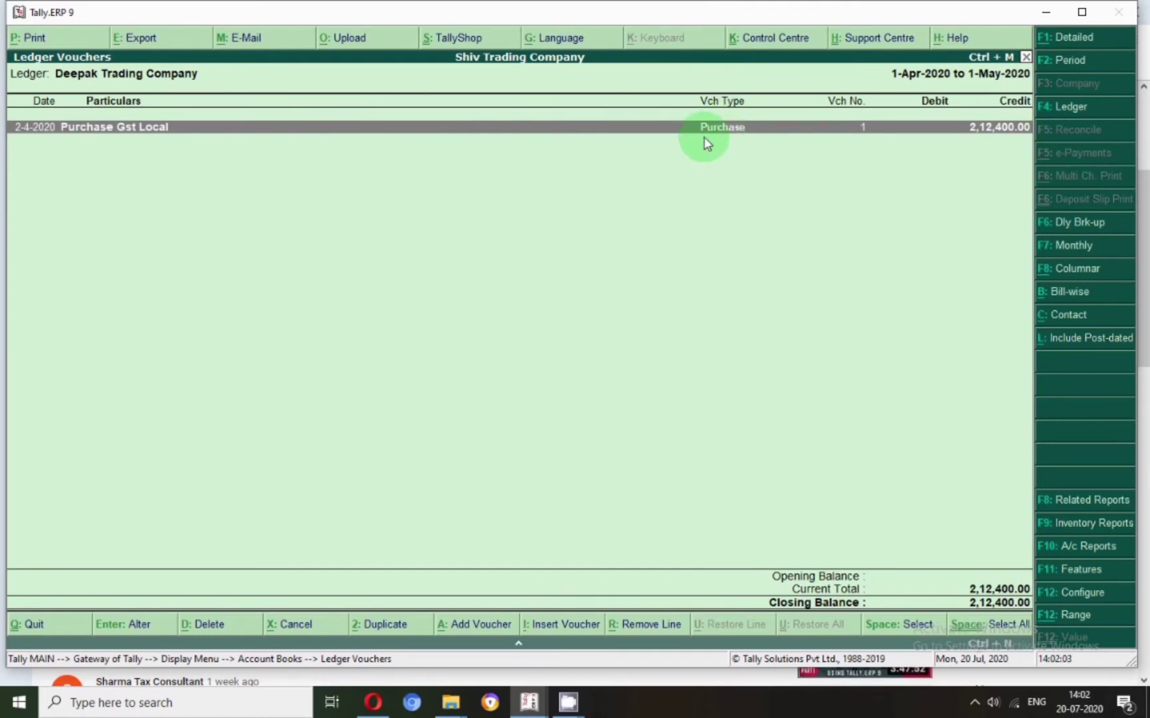
key("F2")
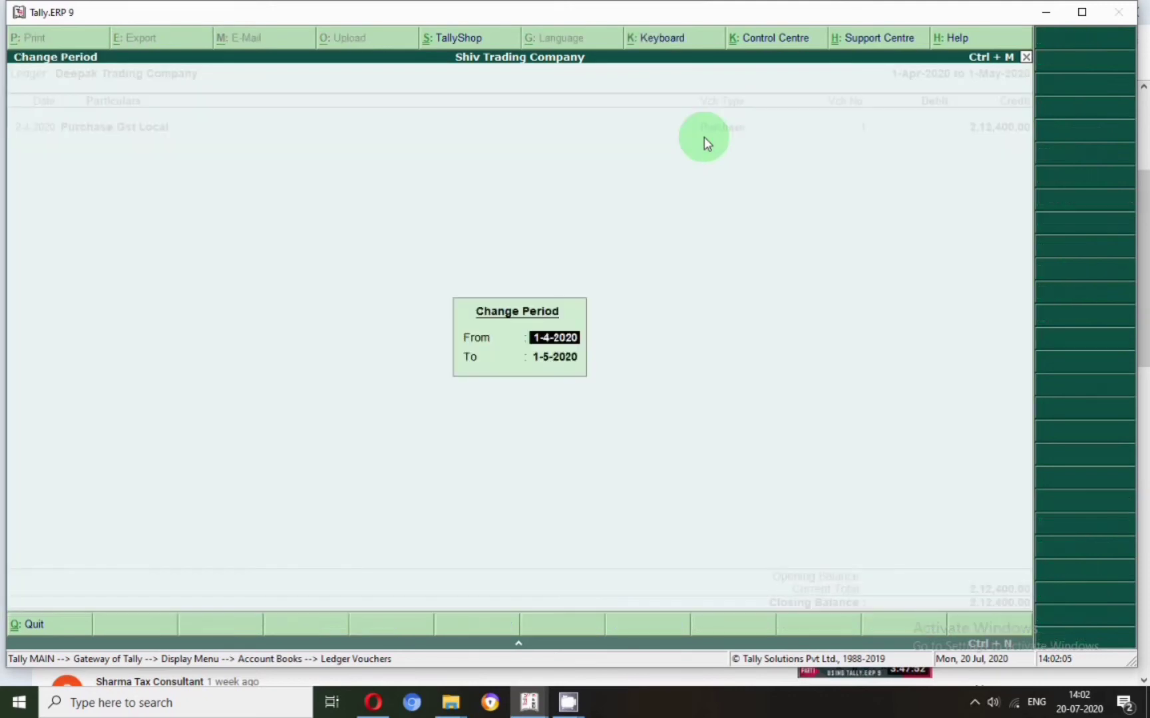
key("Return")
key("Return")
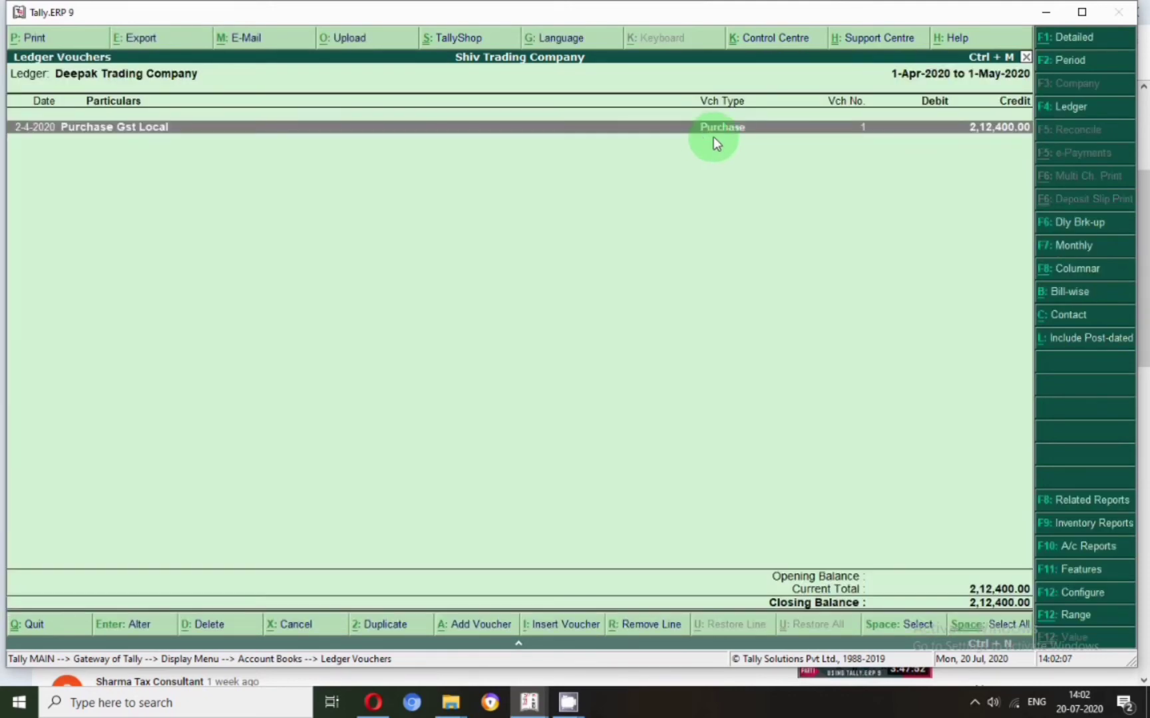
Duplicate the Deepak Trading Company purchase voucher and set the Fan quantity to 100 pc at the 900.00 rate.
left_click(398, 625)
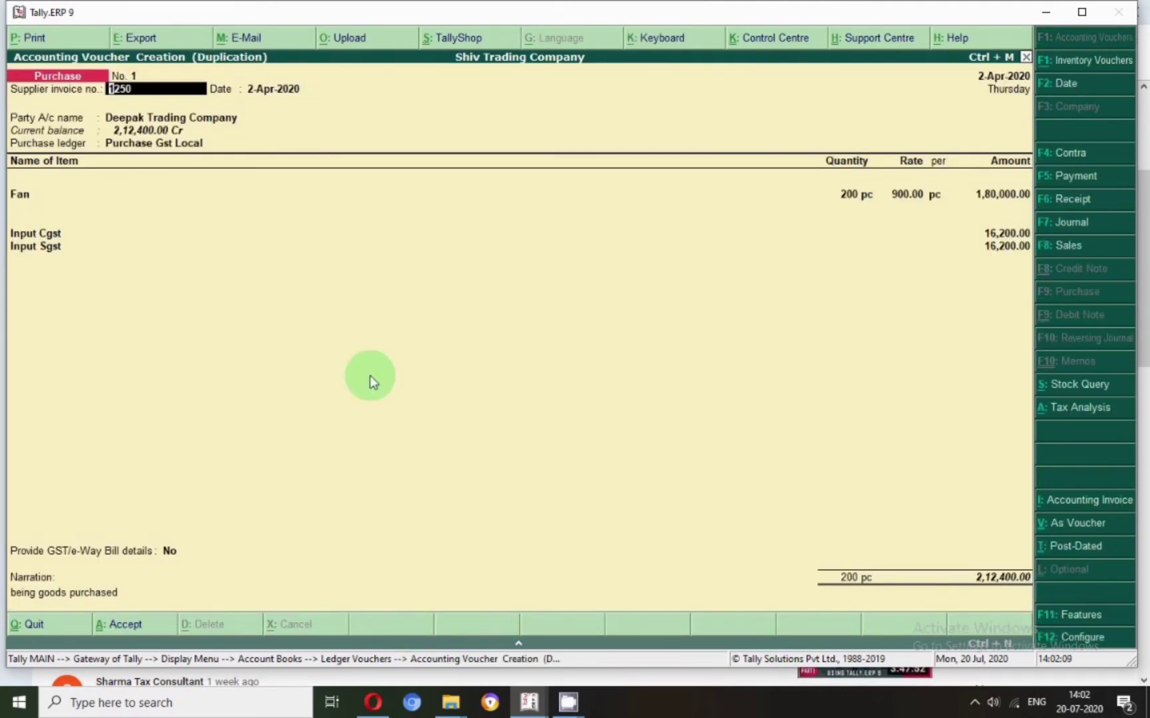
left_click(40, 193)
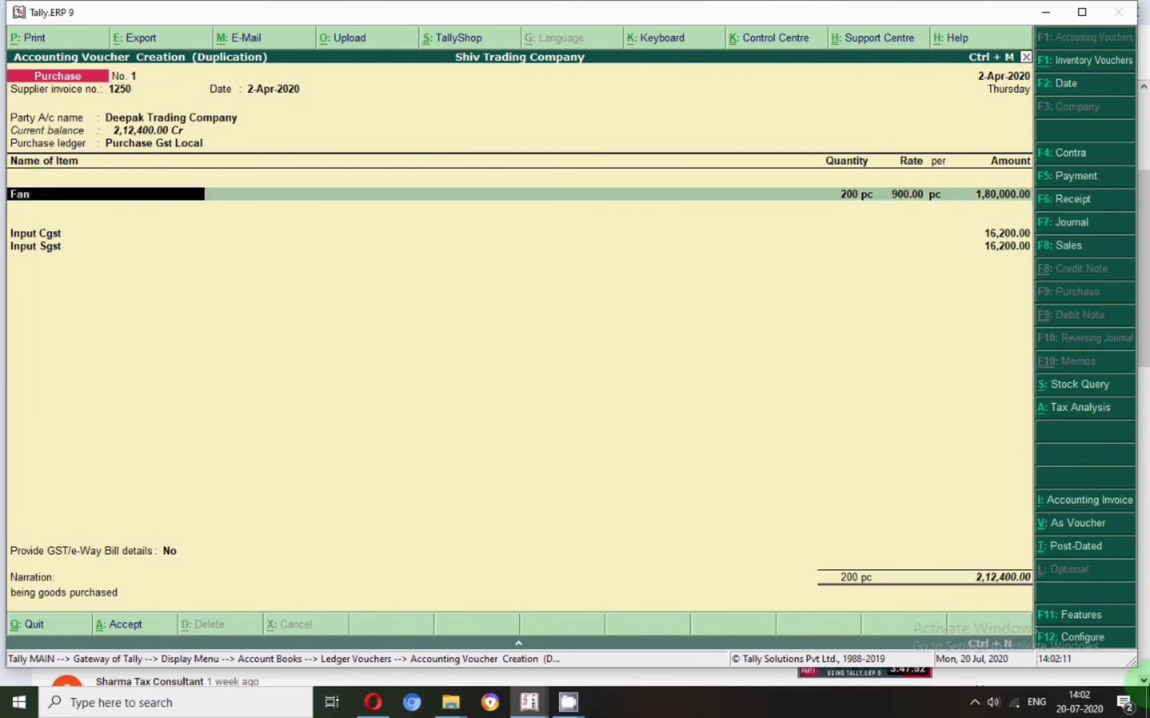
key("Return")
key("Return")
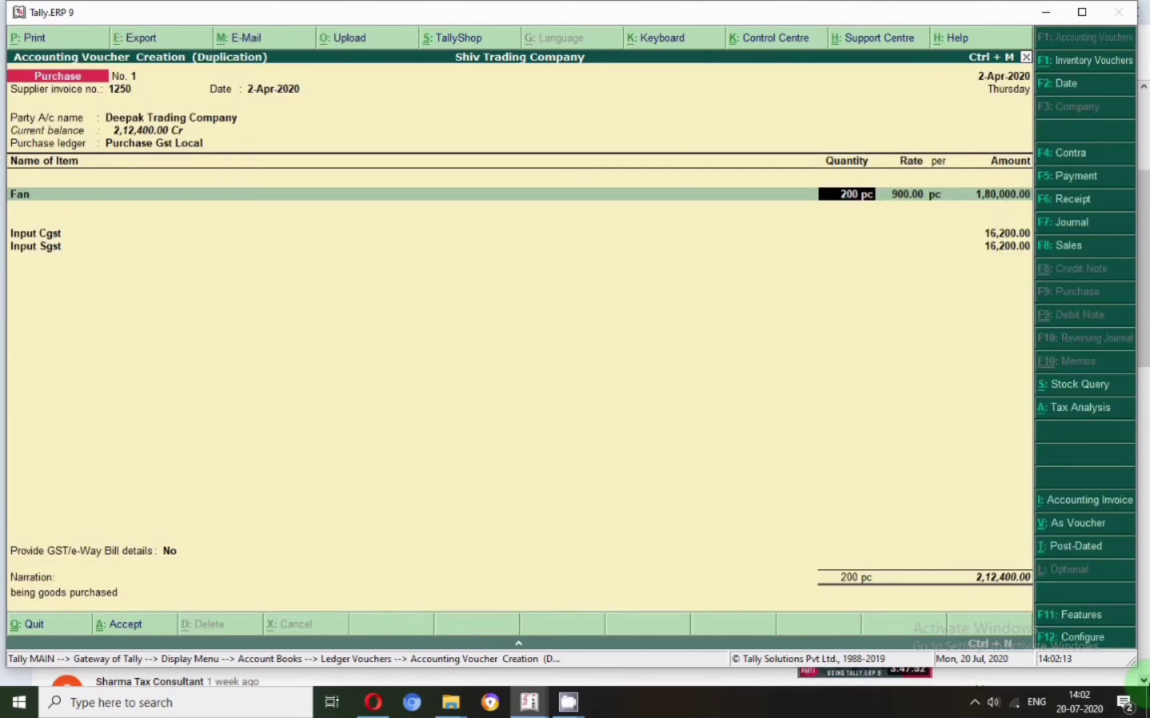
type("100")
key("Return")
key("Return")
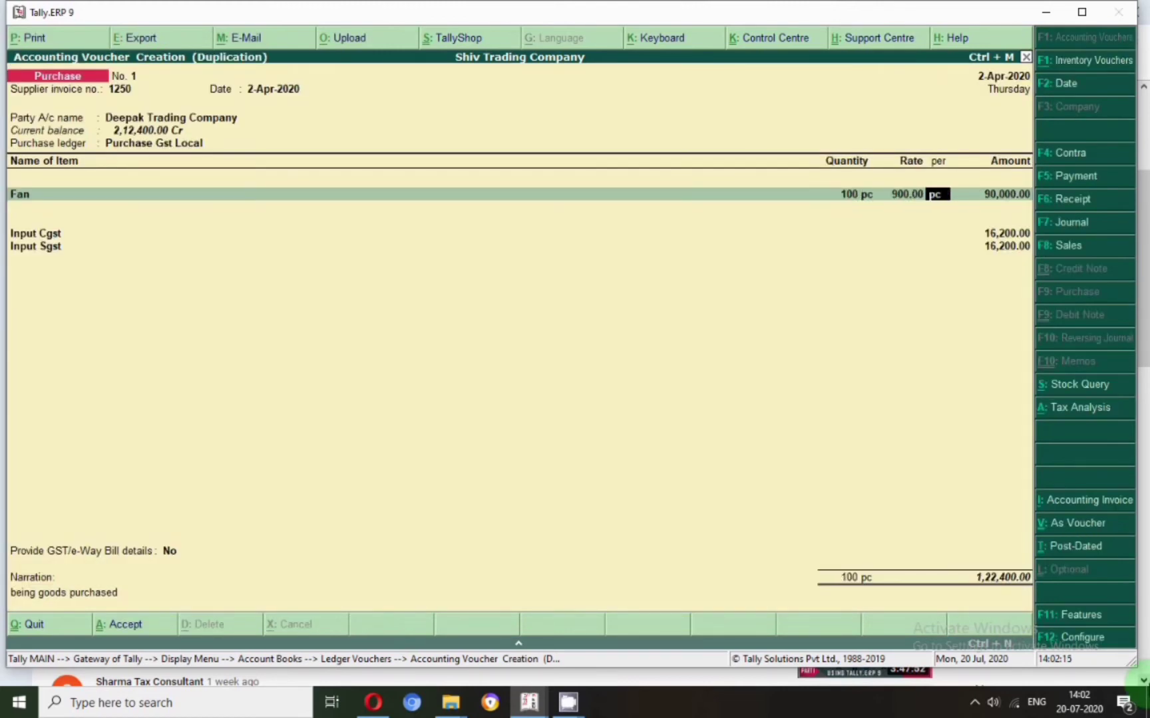
Recalculate the input CGST and SGST, keep the bill-wise reference as New Ref for 1,06,200, and save the duplicated purchase.
key("Return")
key("Return")
key("Return")
key("Return")
key("Return")
key("Return")
key("Return")
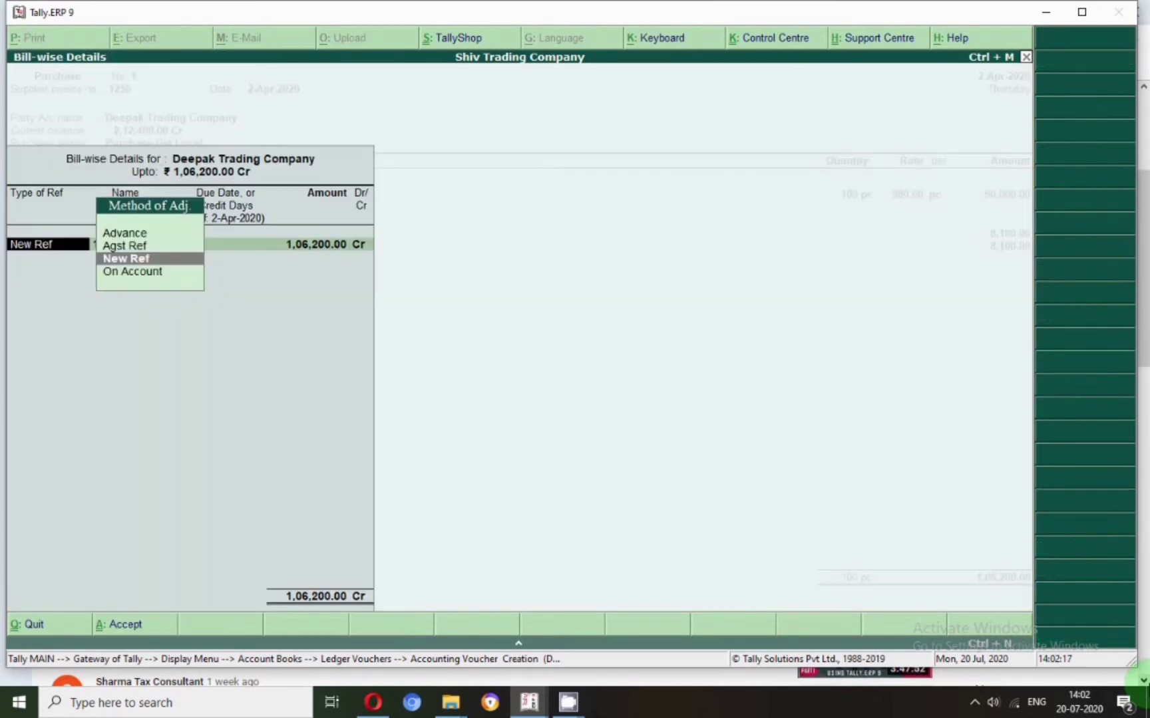
key("Return")
key("Return")
key("Return")
key("Return")
key("Return")
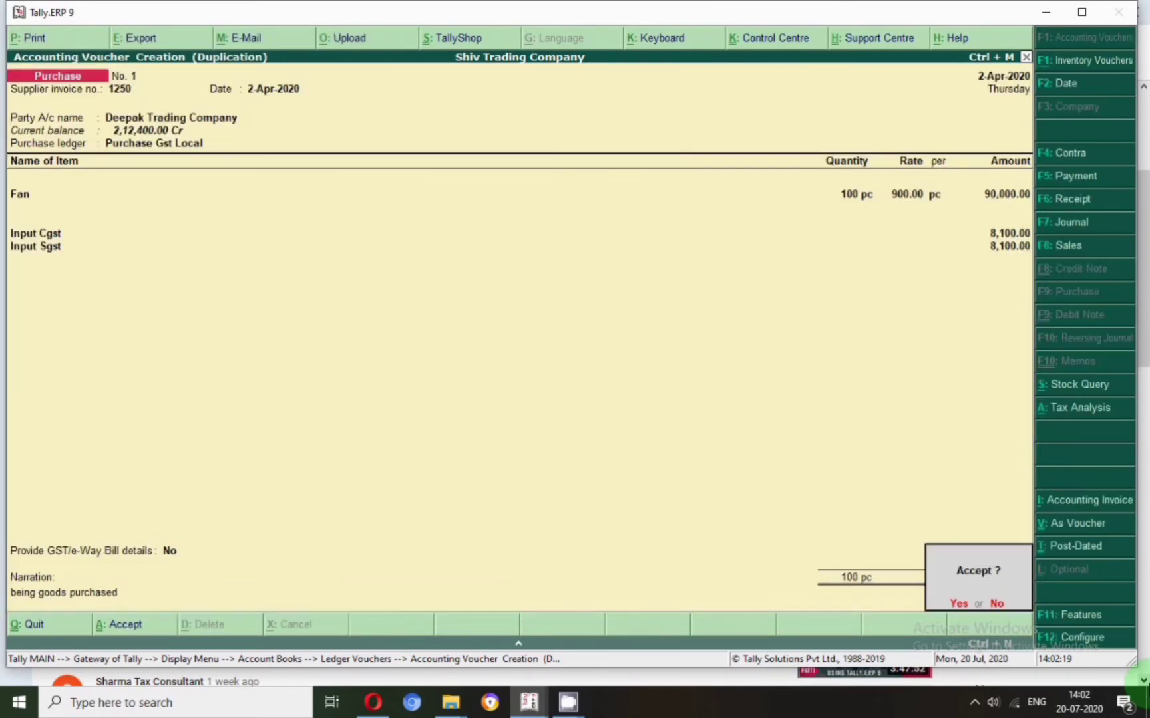
key("Return")
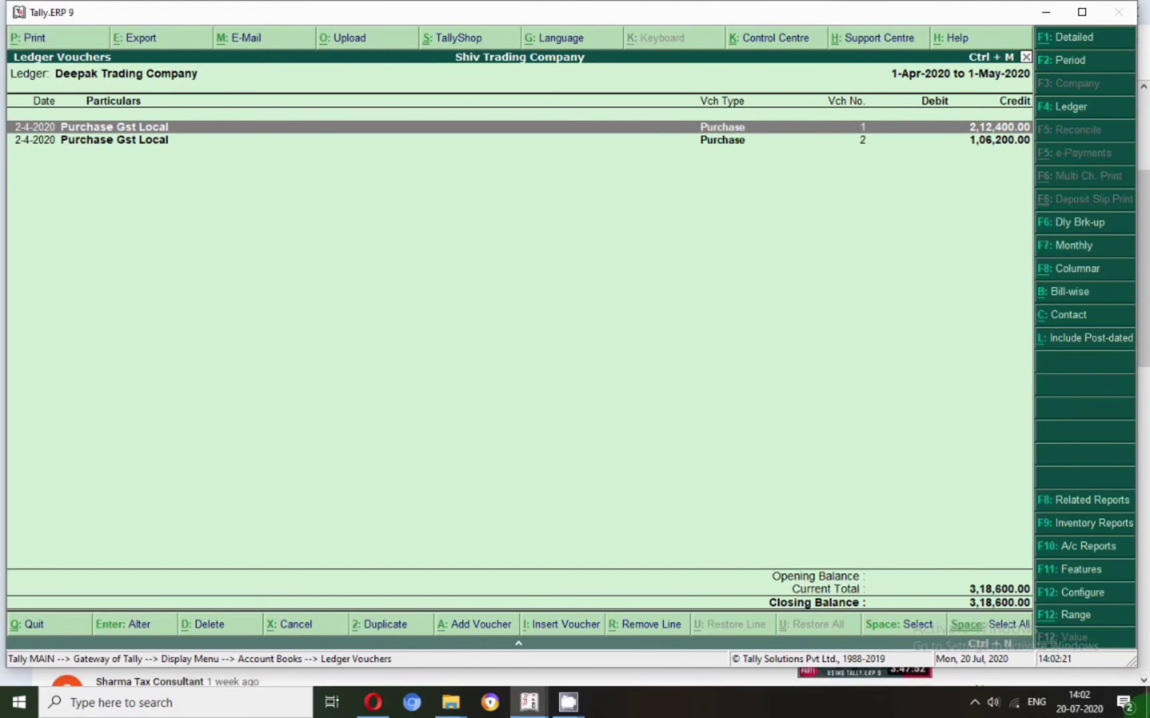
Change the voucher date and supplier invoice date of the 1,06,200.00 purchase to 1-5-2020 and save it.
left_click(94, 152)
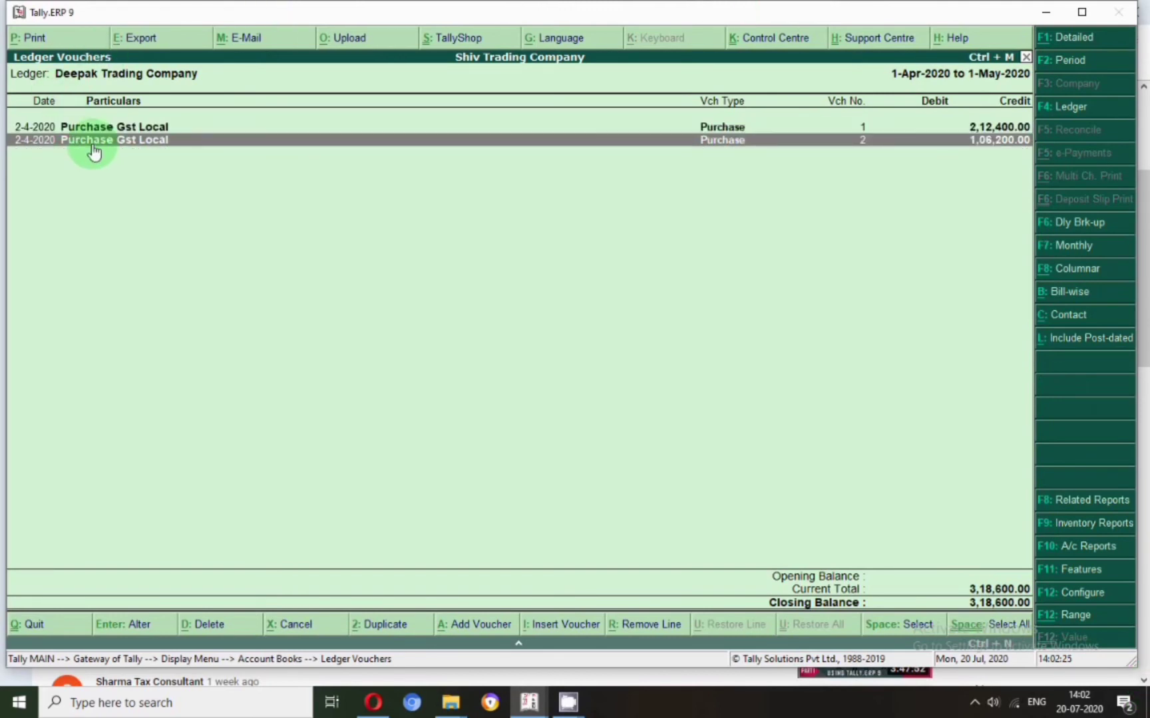
double_click(94, 152)
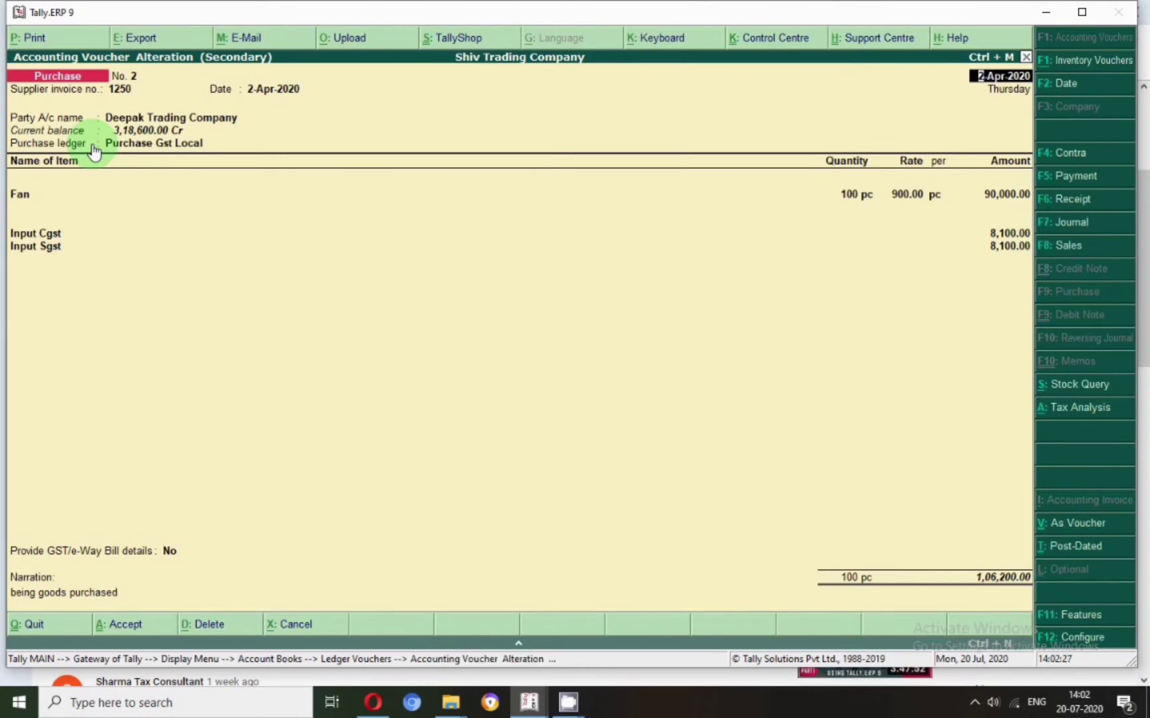
key("F2")
type("1-5")
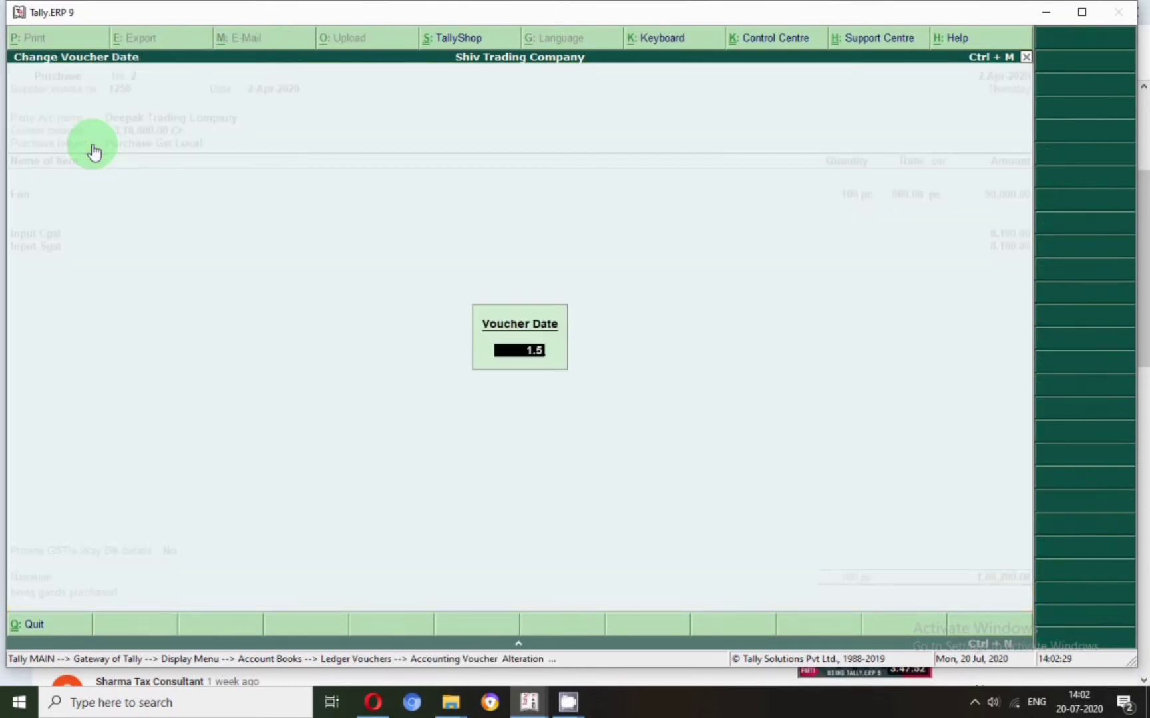
key("Return")
key("Return")
key("Escape")
key("BackSpace")
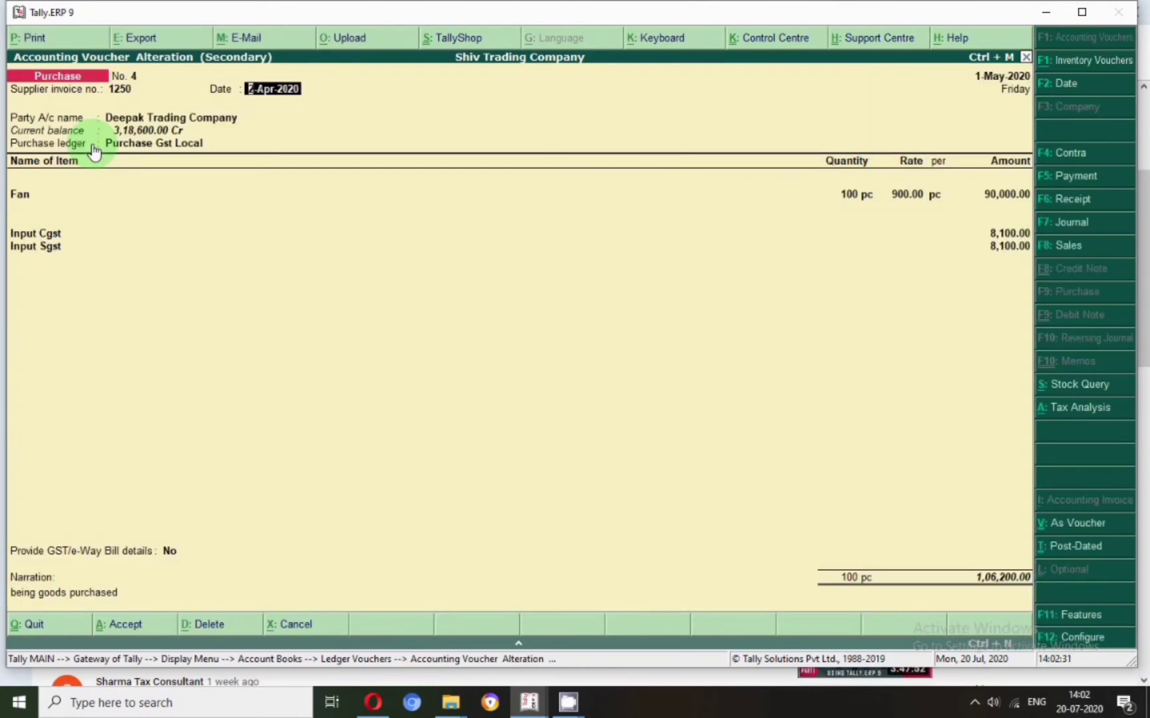
type("1-5")
key("Return")
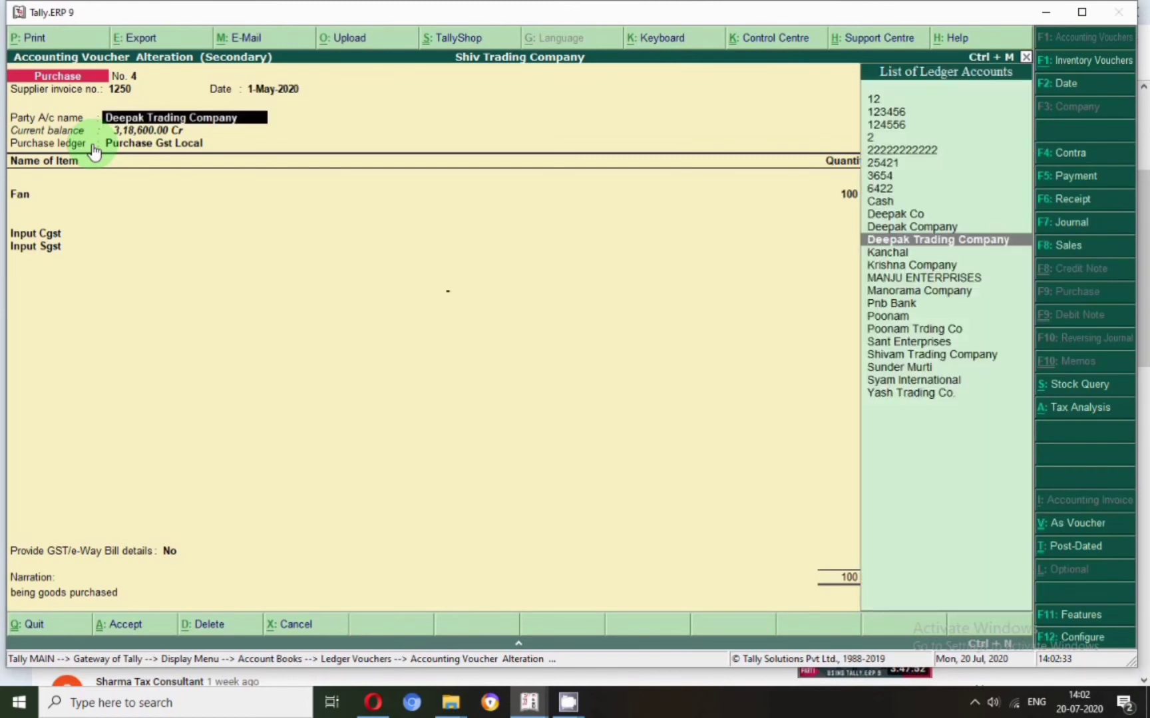
key("ctrl+a")
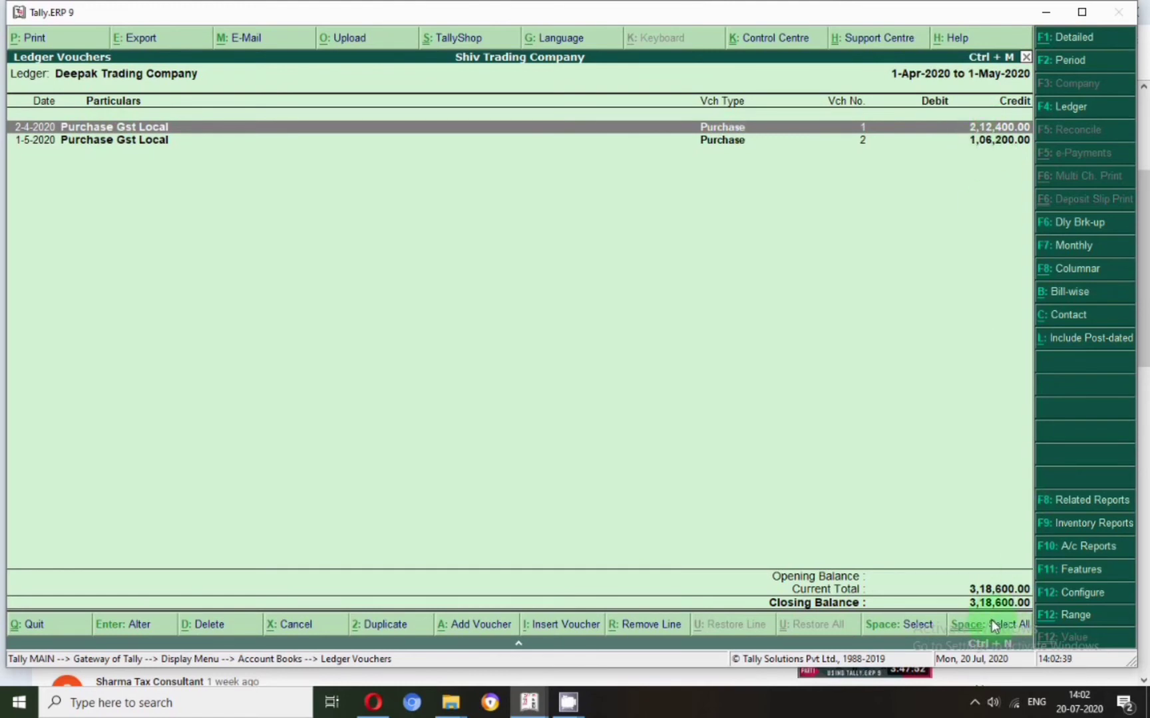
Start a new payment voucher dated 1-5-2020 from Deepak Trading Company's ledger vouchers.
left_click(137, 141)
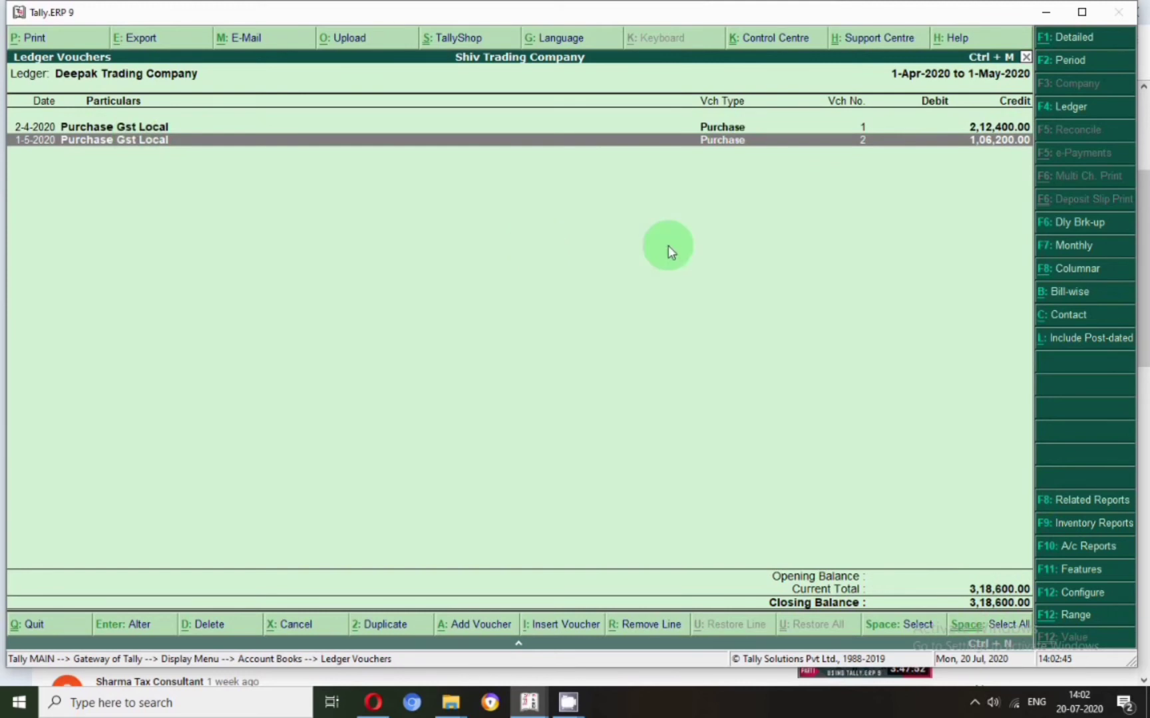
key("alt+2")
key("F2")
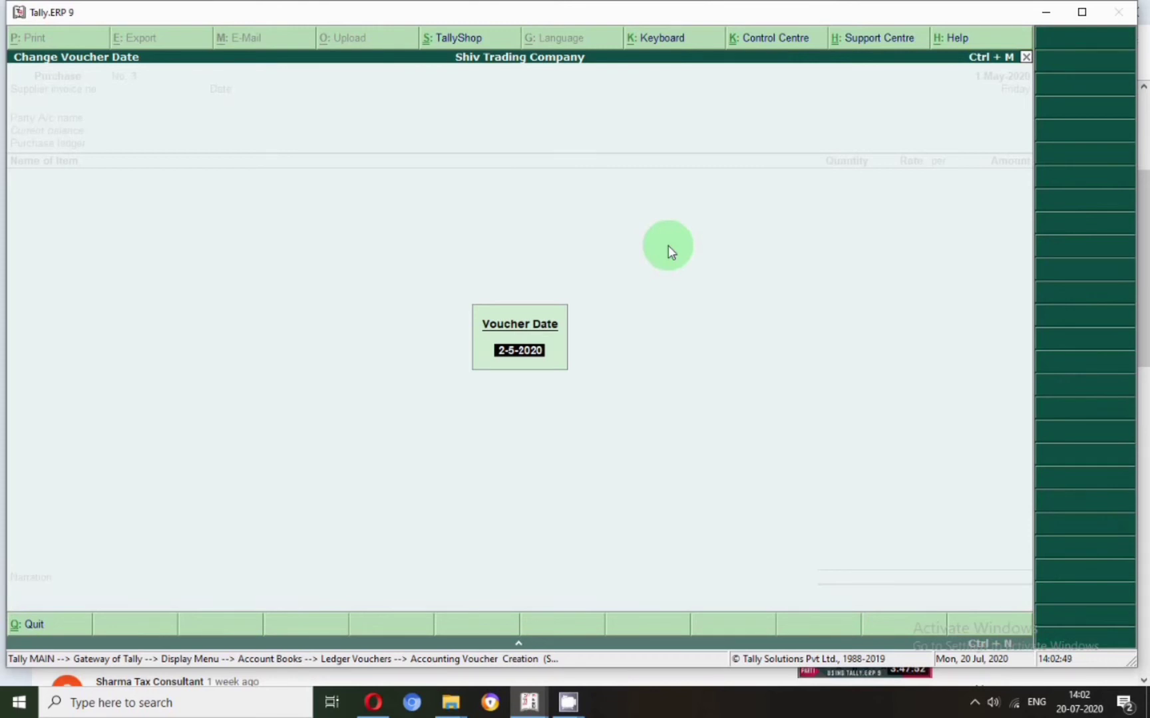
type("1-5")
key("Return")
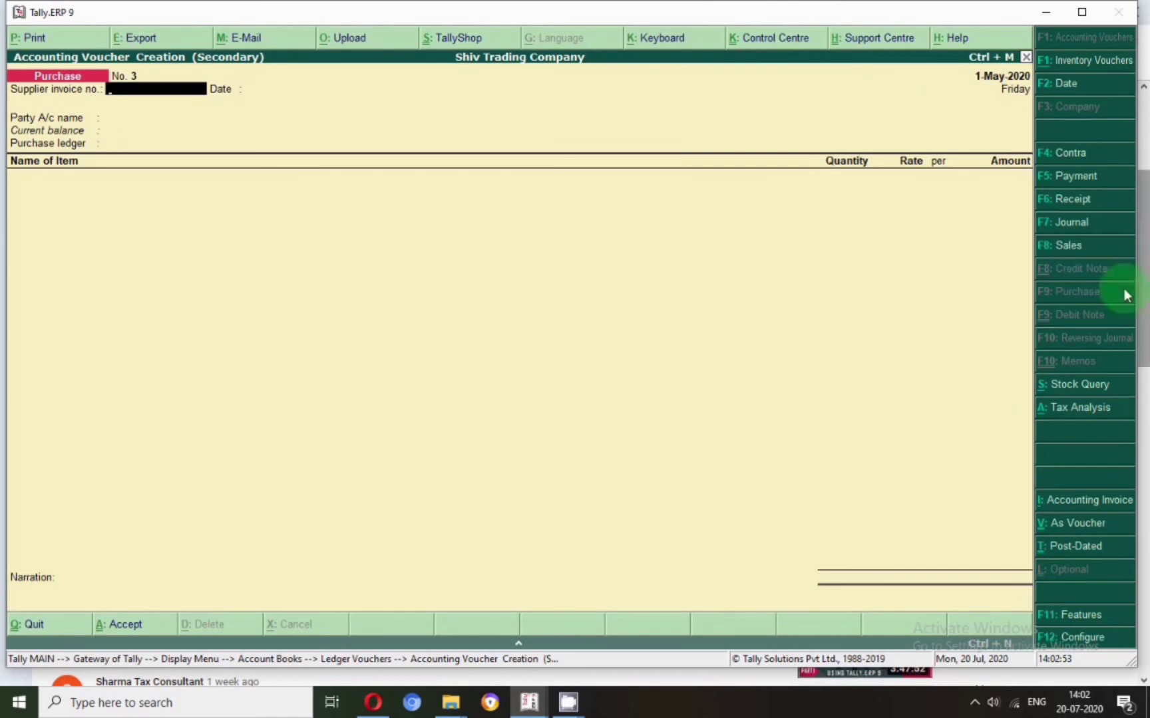
left_click(1067, 178)
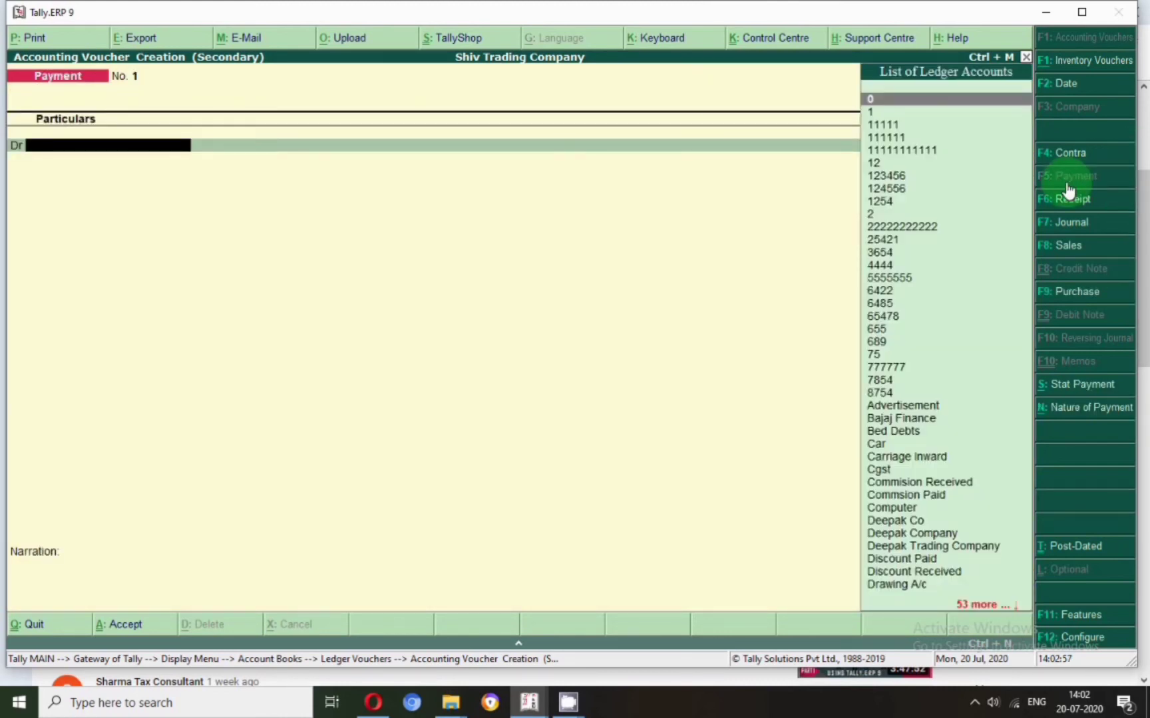
Debit Deepak Trading Company with 3,00,000 in the payment voucher.
type("Dee")
key("Down")
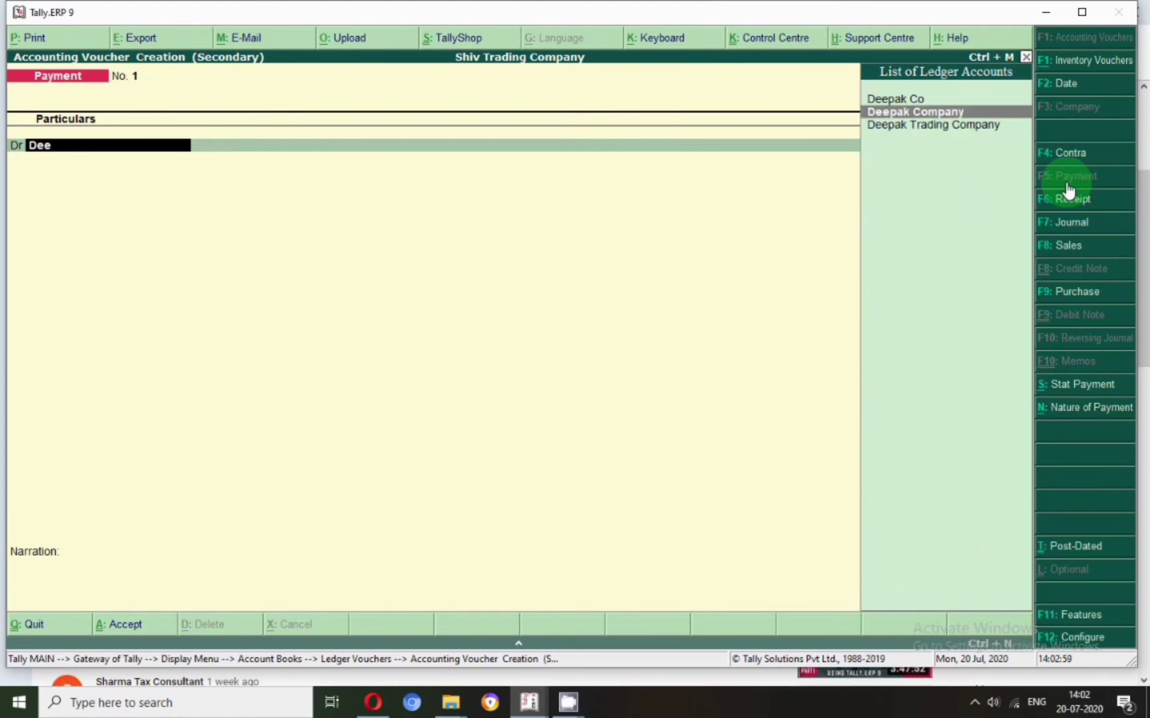
key("Down")
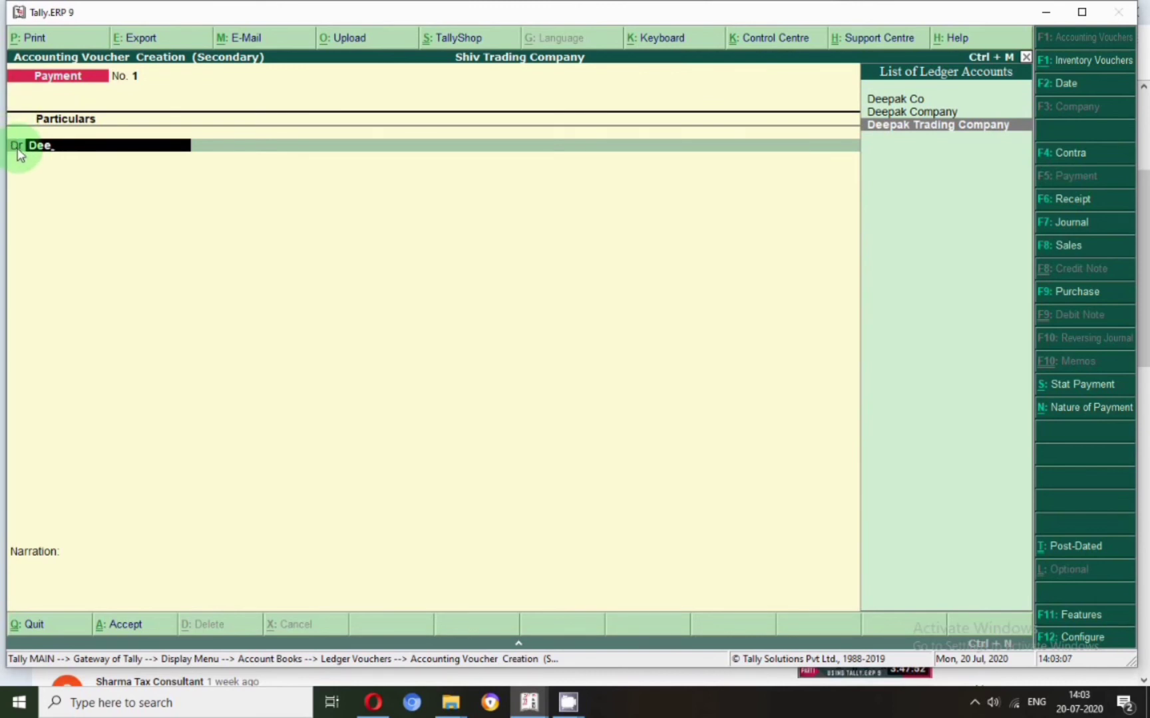
key("Return")
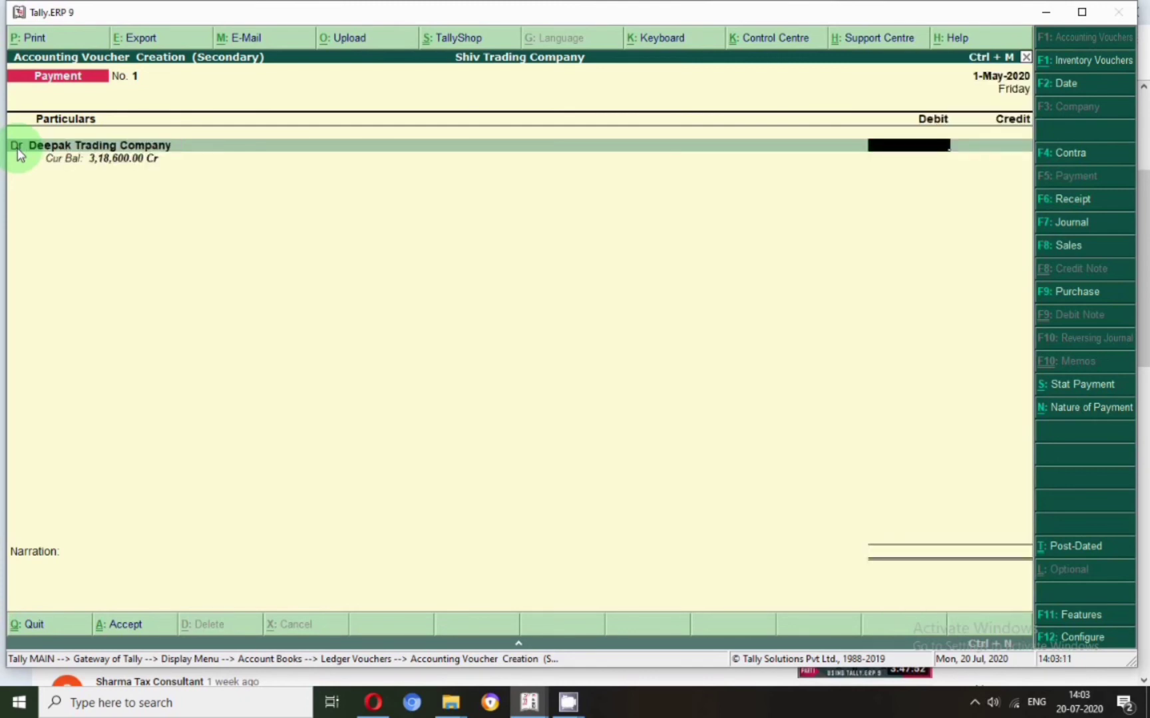
type("2")
key("BackSpace")
type("300000")
key("Return")
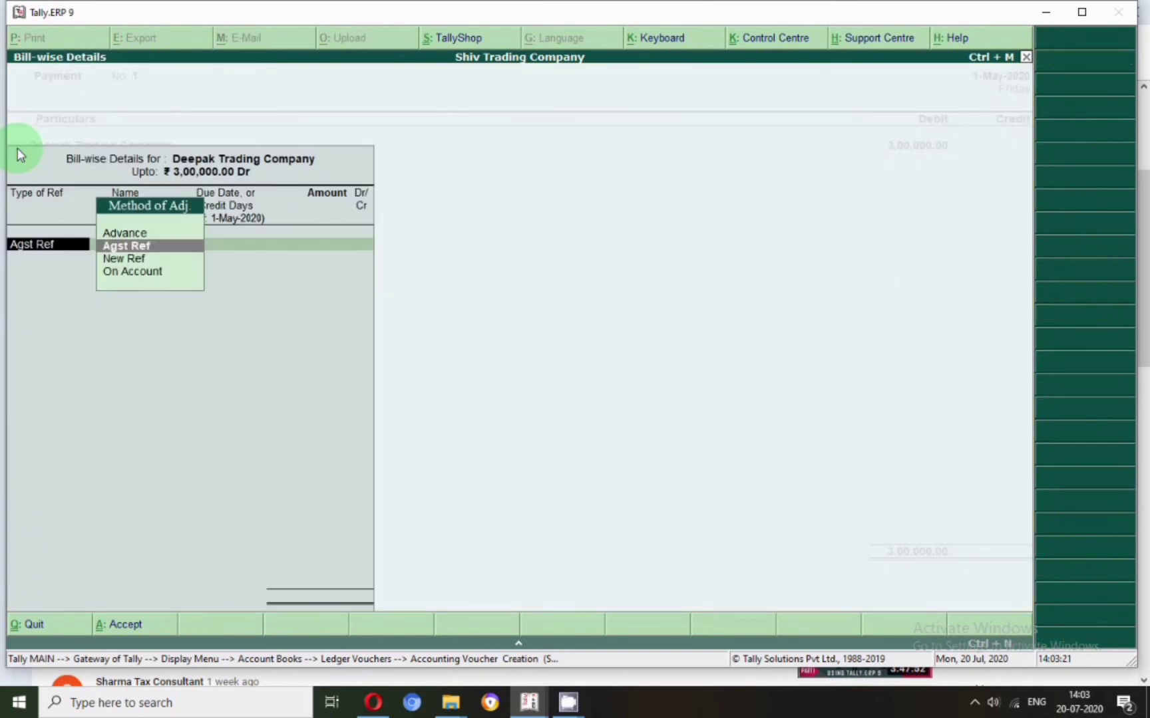
Allocate 2,12,400.00 of the payment as Agst Ref to pending bill 1249.
left_click(153, 250)
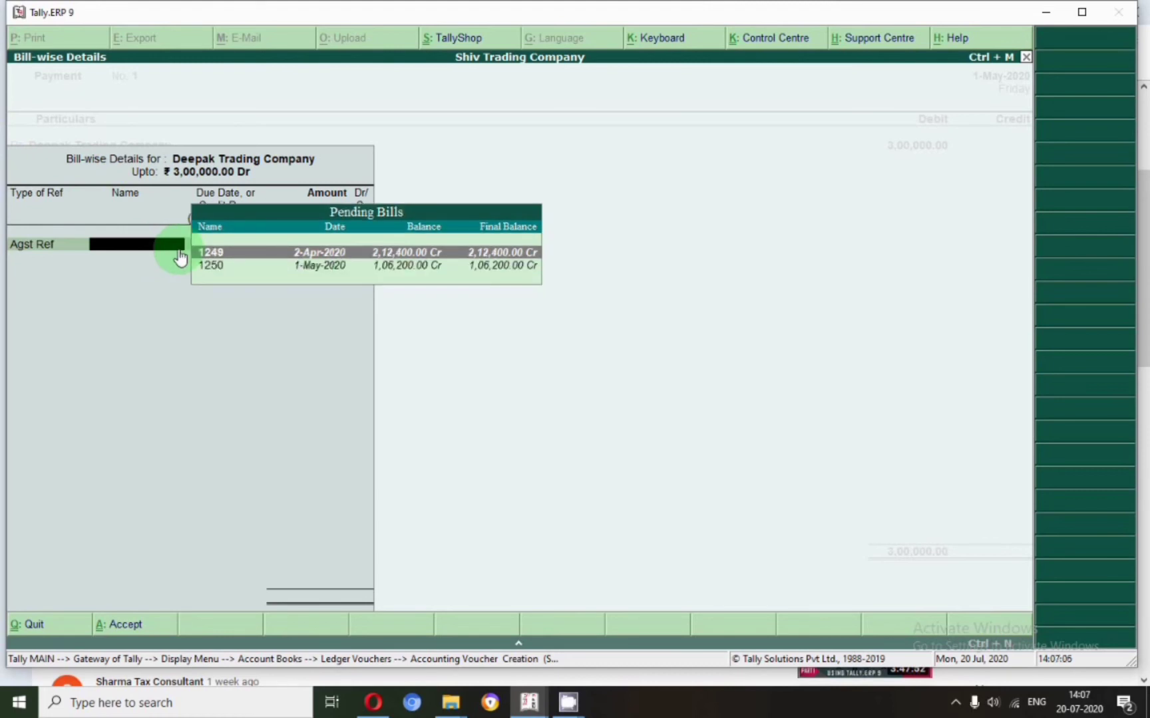
left_click(495, 258)
key("Return")
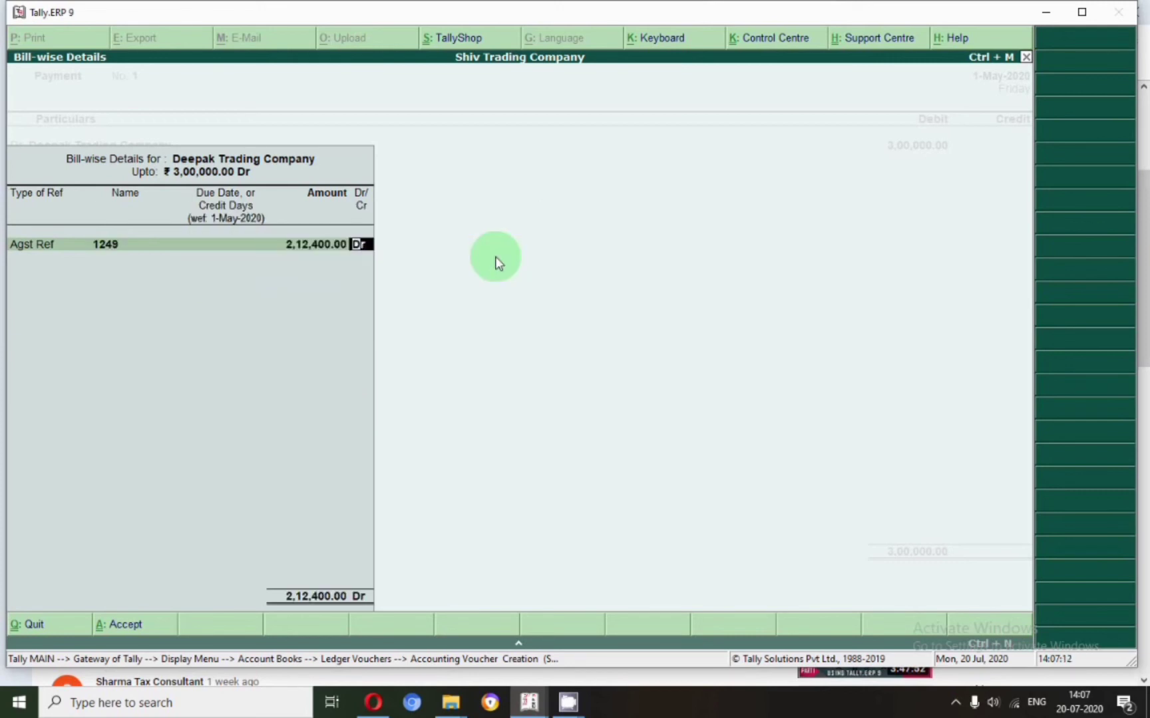
key("Return")
Allocate the remaining 87,600.00 of the payment as Agst Ref to pending bill 1250.
key("Down")
key("Return")
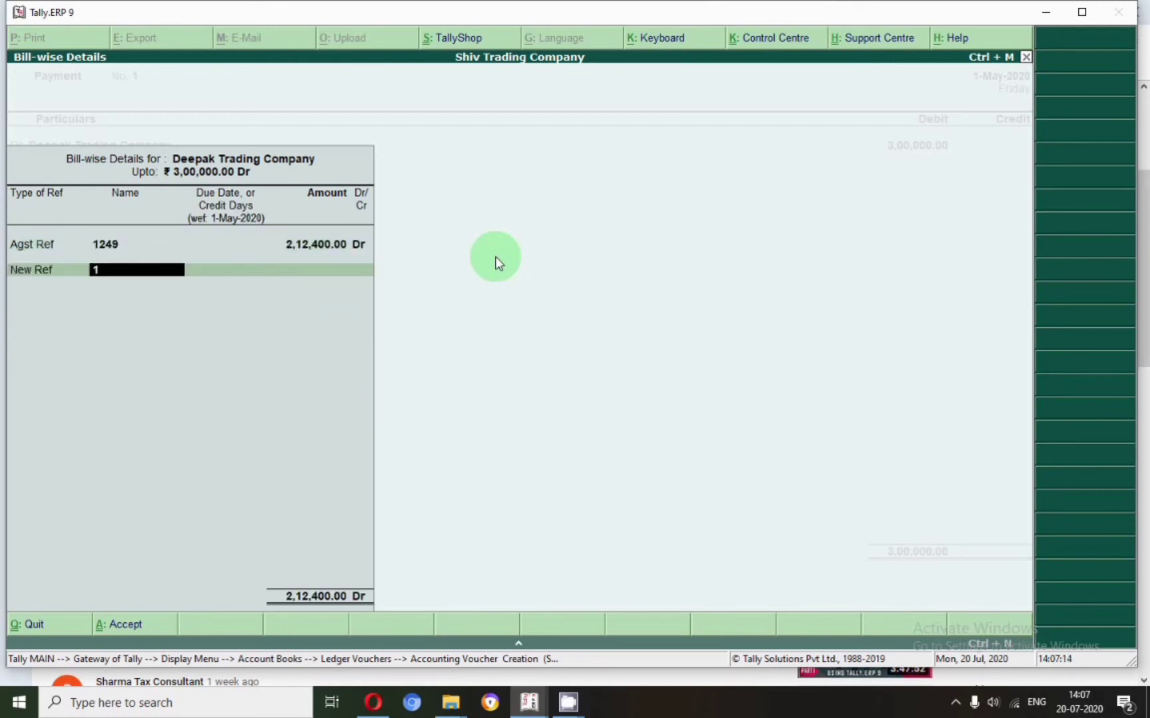
key("BackSpace")
key("Up")
key("Return")
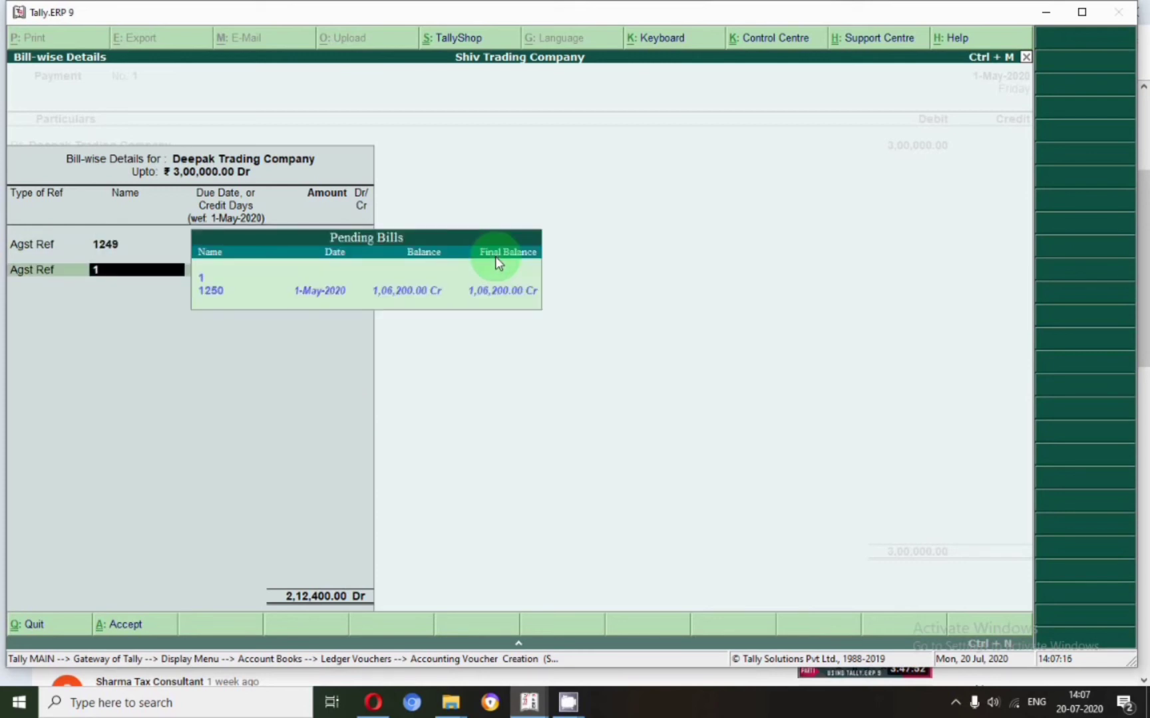
type("1")
key("Return")
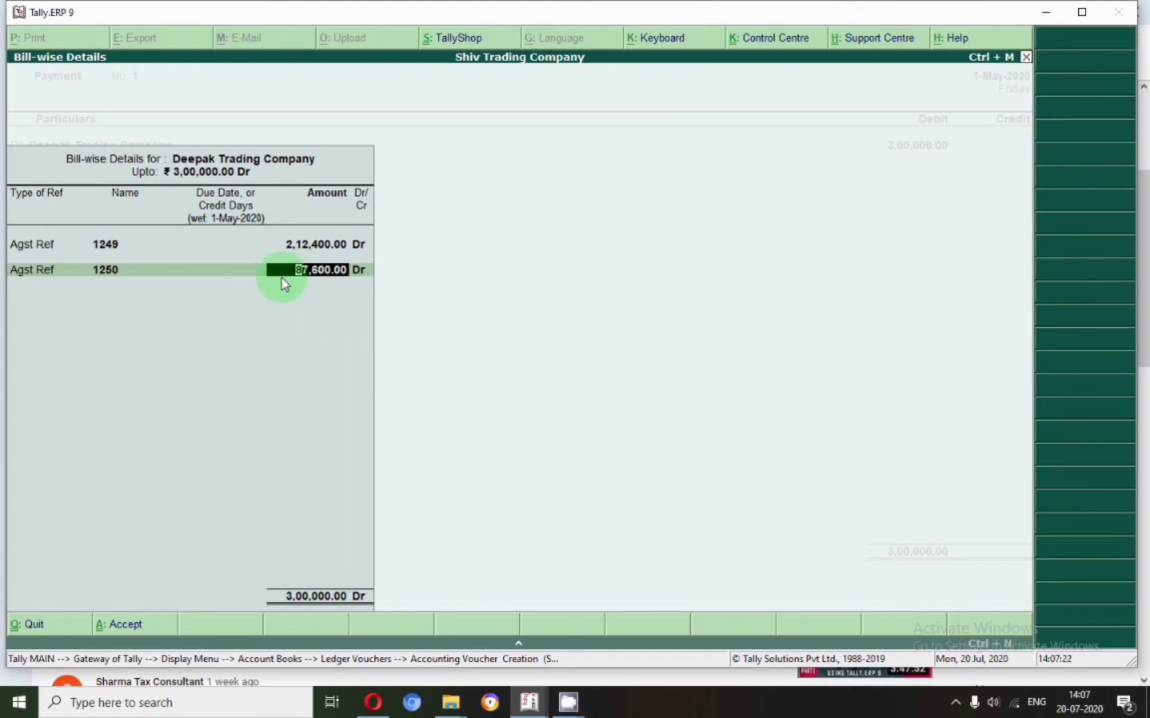
key("Return")
key("Return")
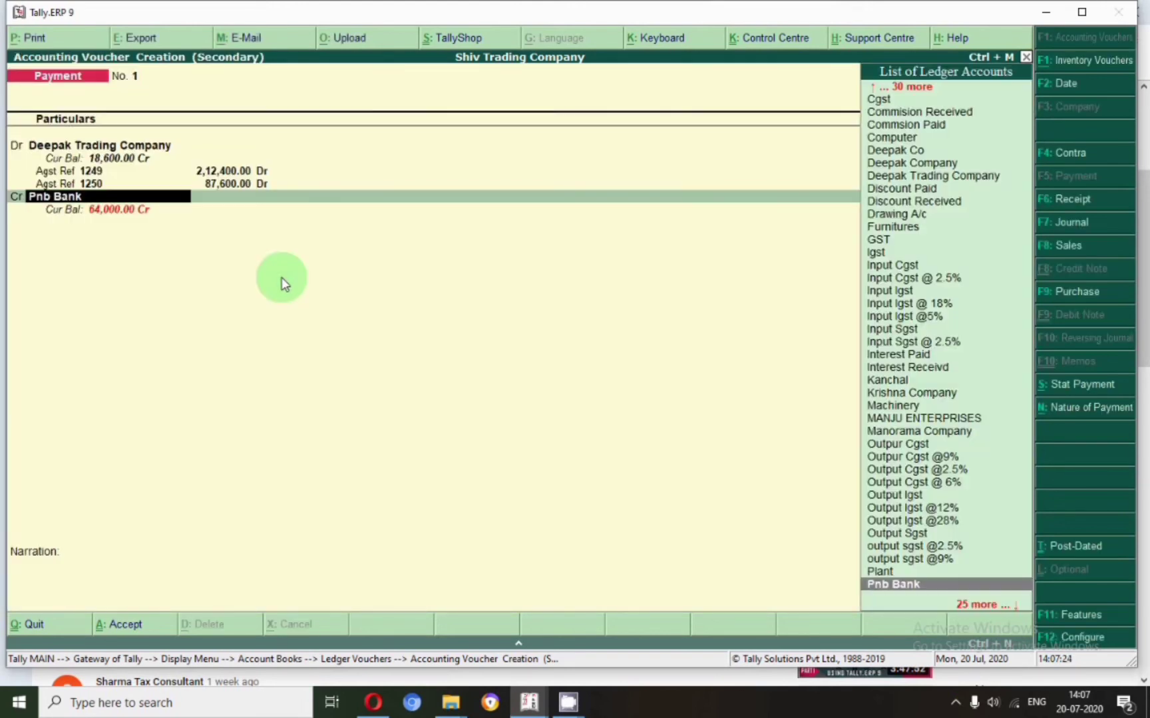
Credit Pnb Bank with 3,00,000.00 as a cheque, with cheque range Not Applicable and instrument number 654123.
key("Return")
key("Return")
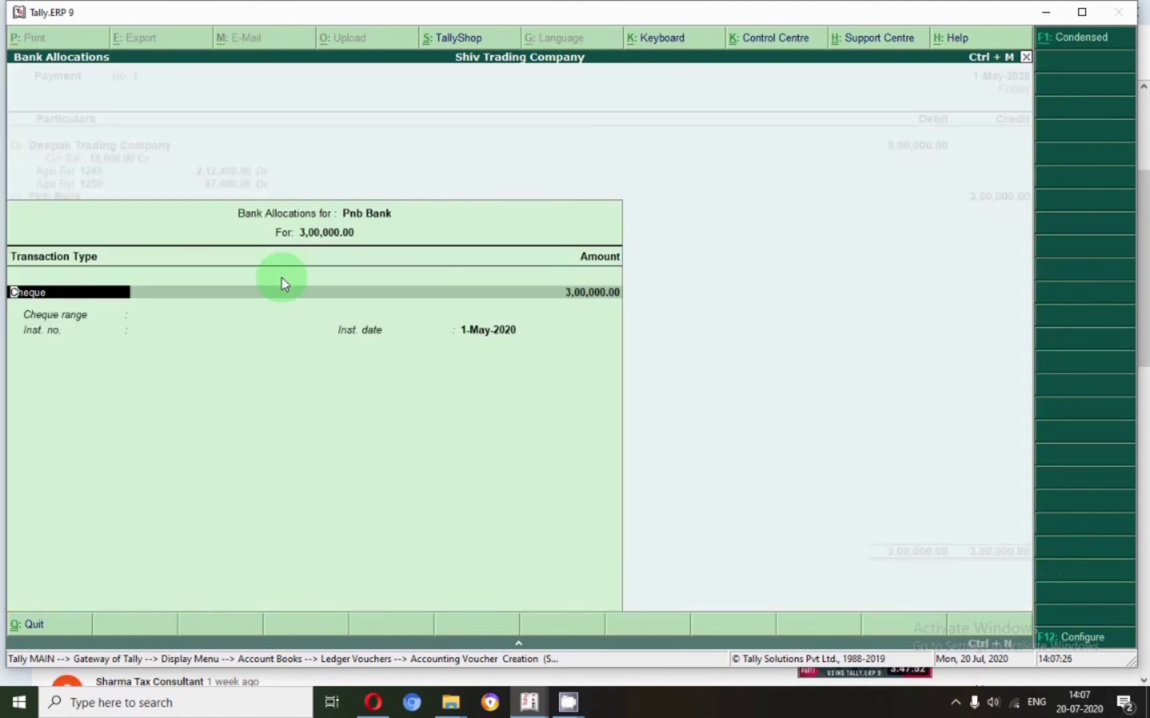
key("Return")
key("Return")
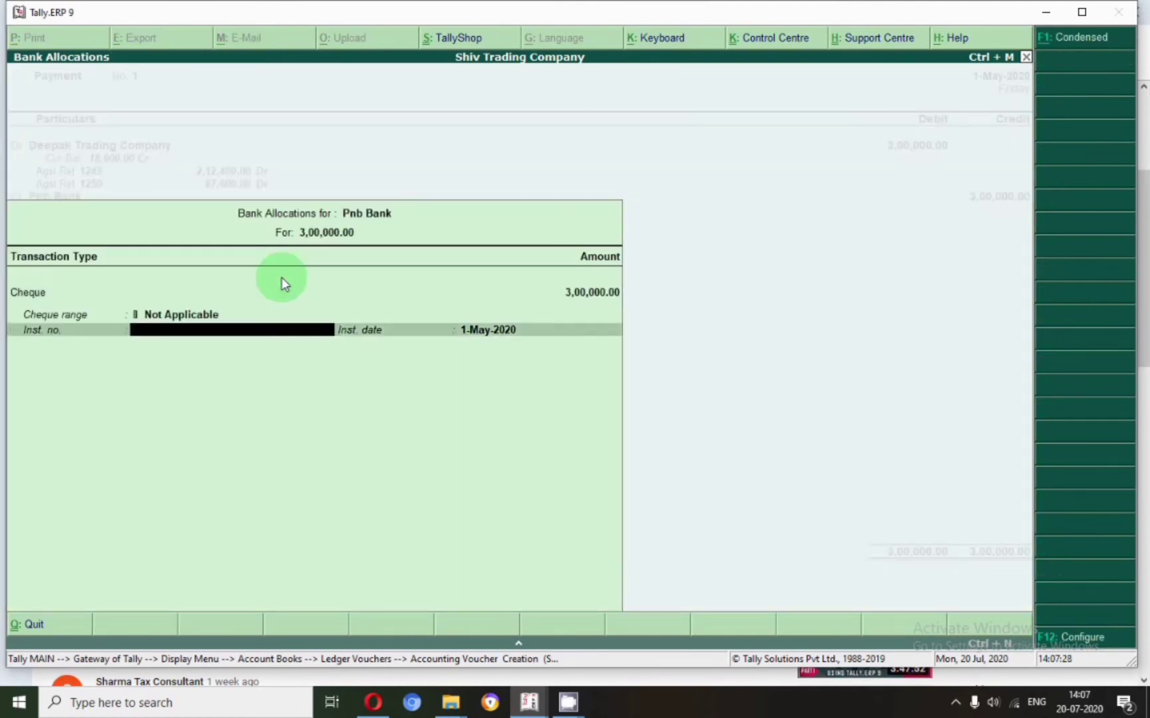
type("654123")
key("Return")
key("Return")
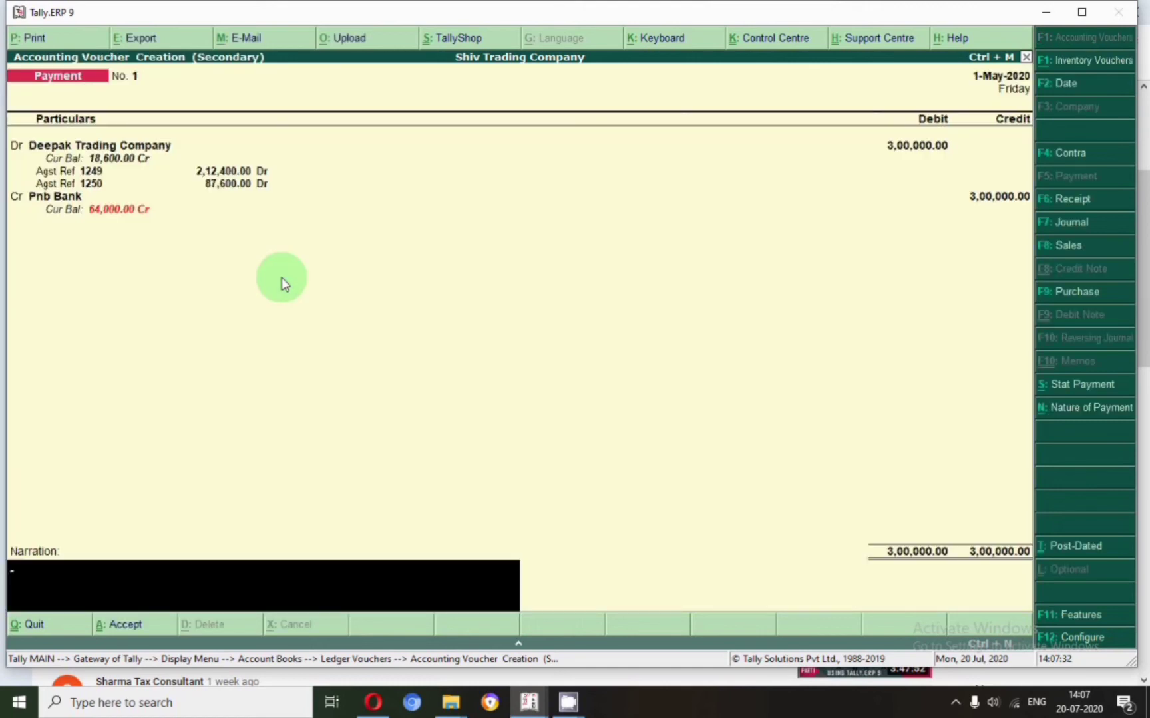
Enter the narration "ch no 123654" and save the payment voucher.
type("chno")
key("BackSpace")
key("BackSpace")
type("no 123654")
key("Return")
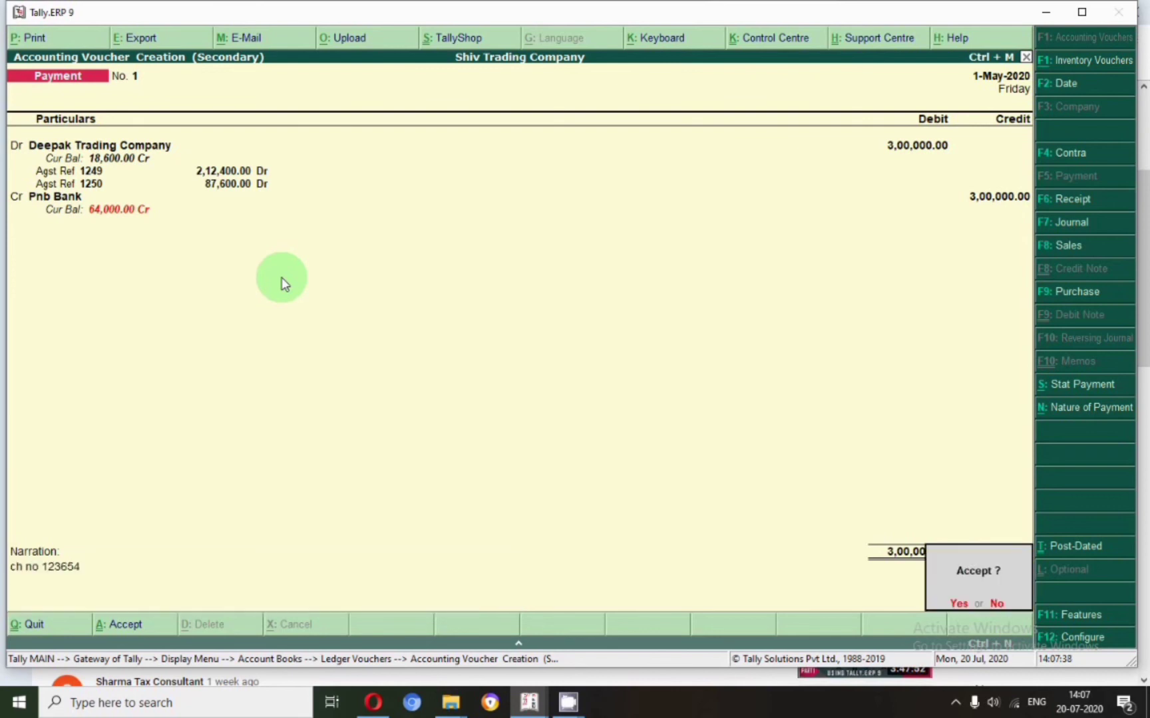
key("Return")
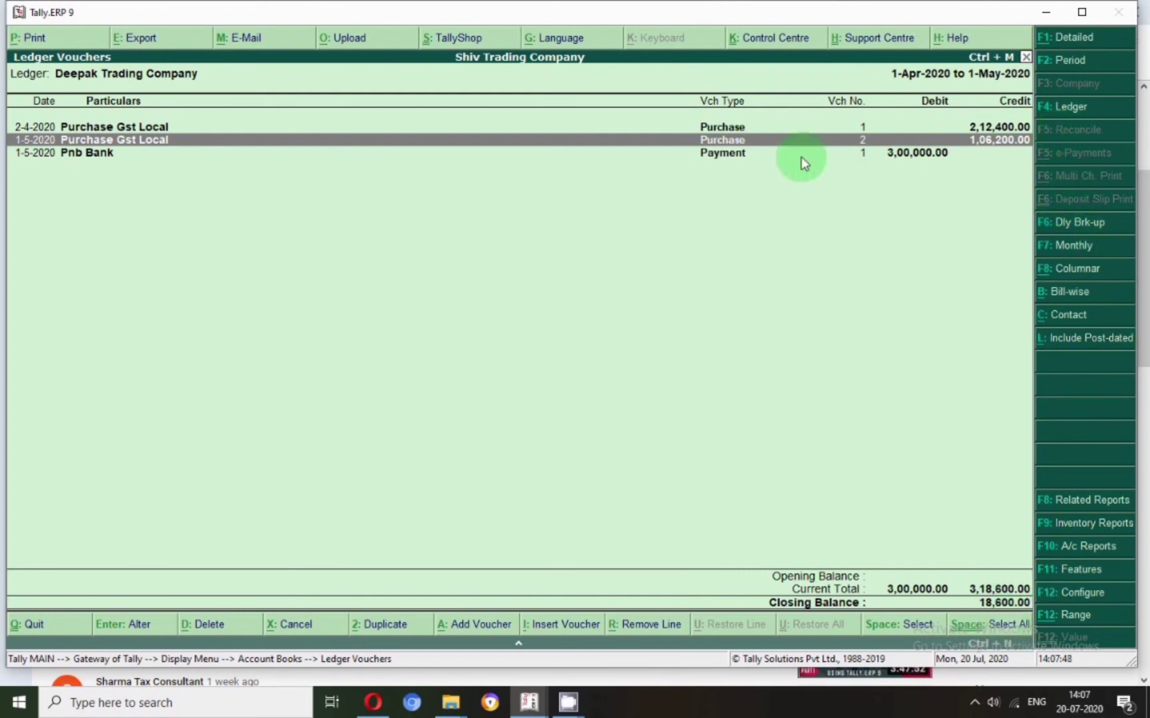
Start another payment voucher from the ledger vouchers and date it 31-May-2020.
left_click(726, 159)
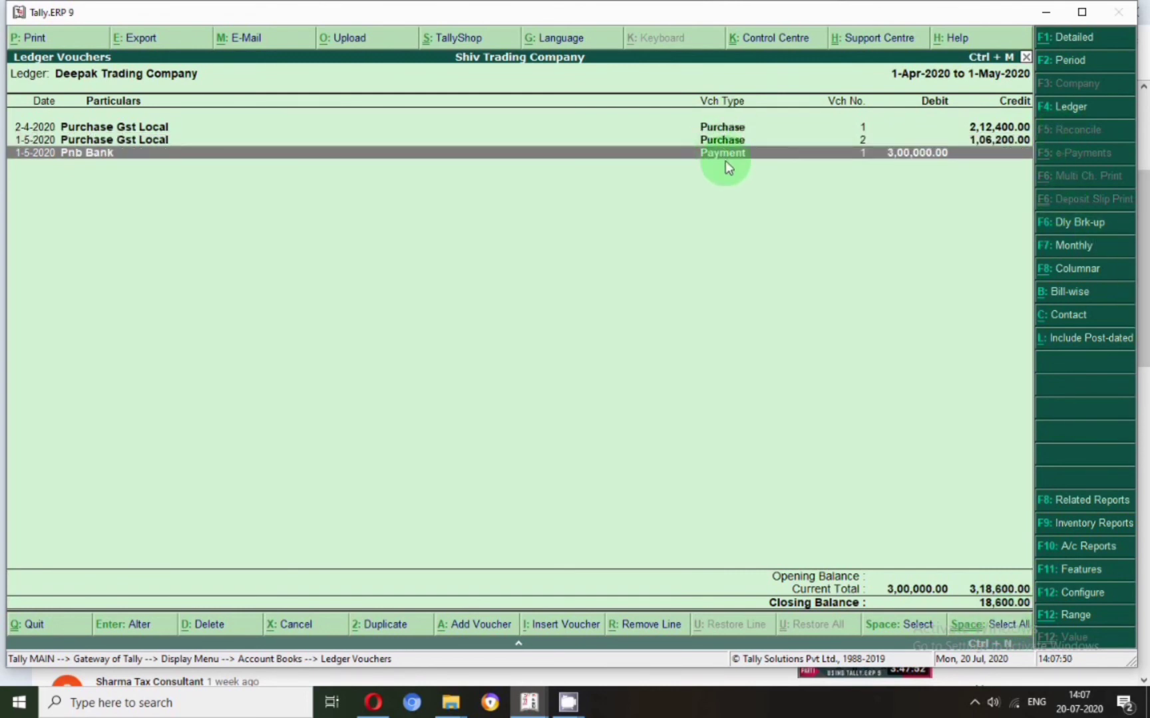
key("alt+2")
key("F2")
type("3")
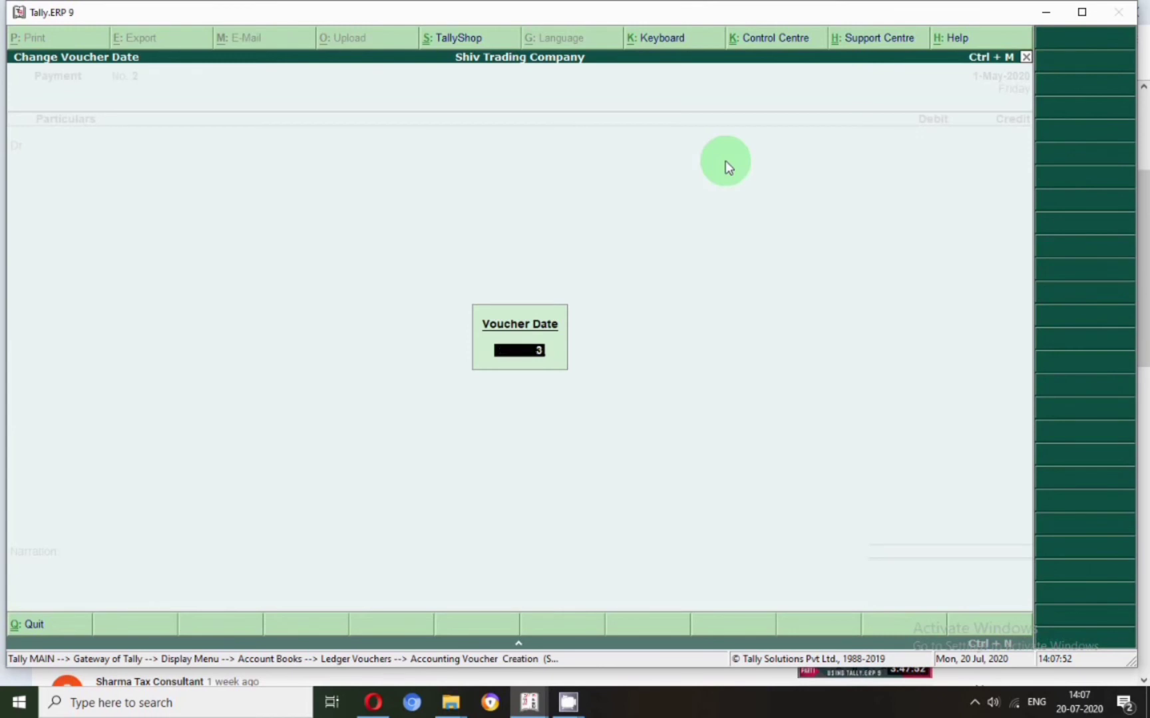
type("1.")
key("Return")
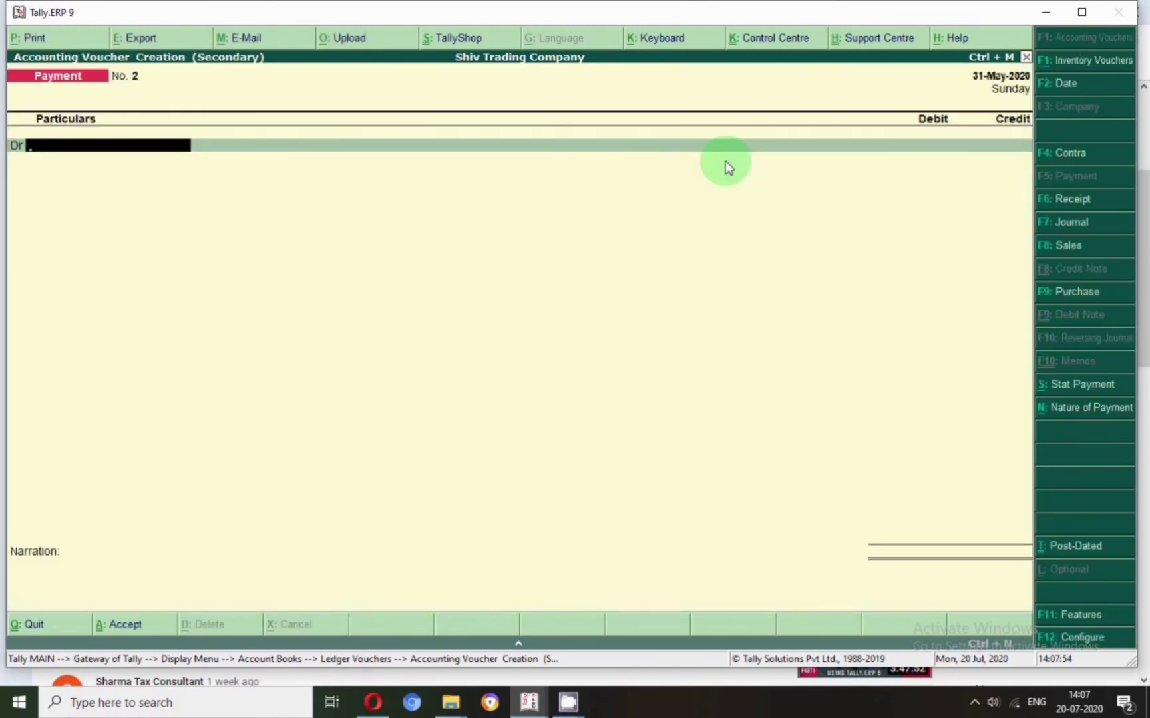
Debit Deepak Trading Company with 18,600 in the second payment voucher.
type("Dee")
key("Down")
key("Down")
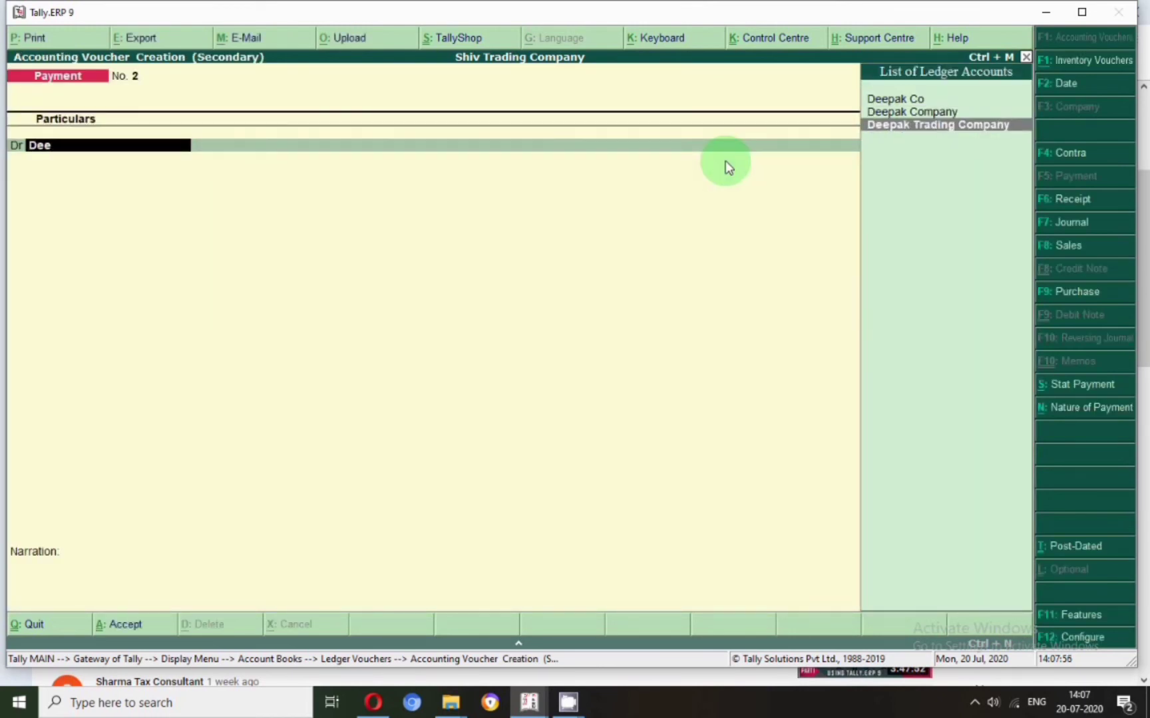
key("Return")
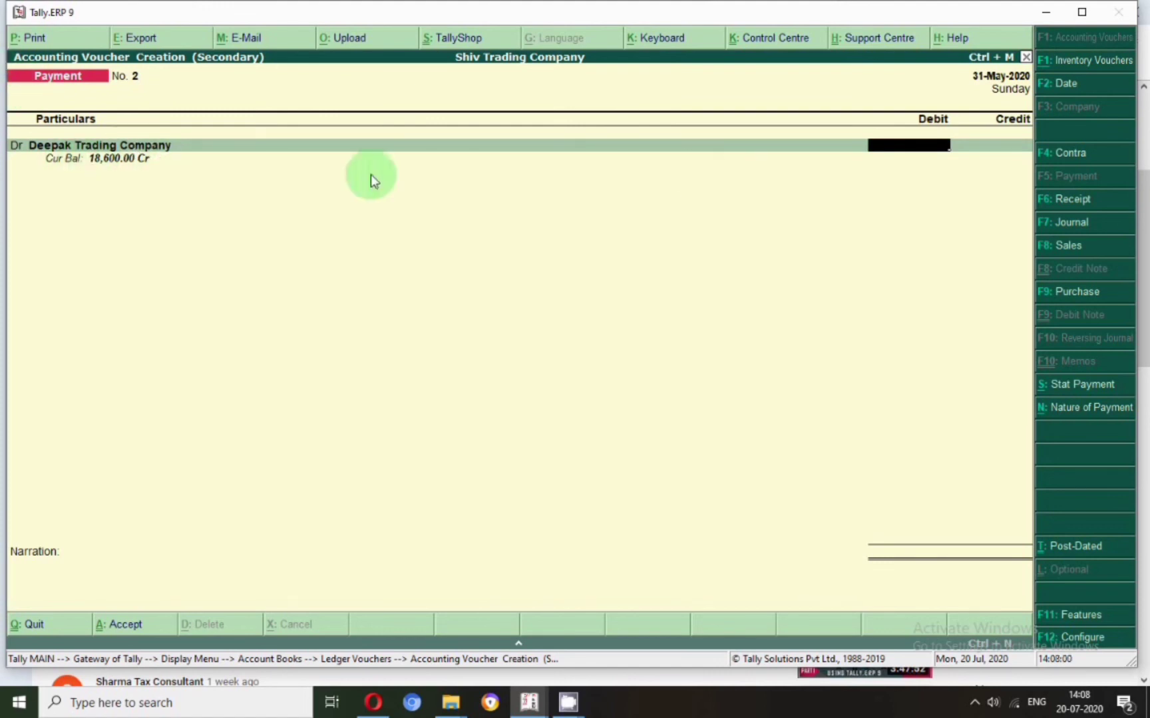
type("18,600")
key("Return")
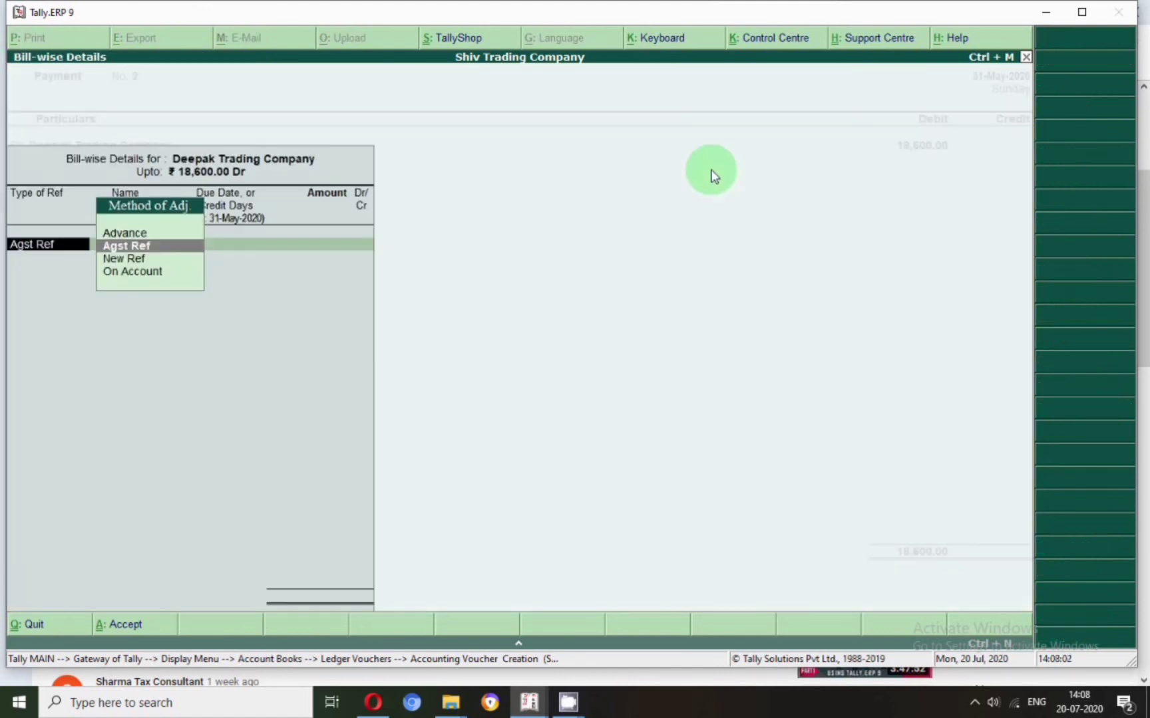
Allocate the 18,600.00 as Agst Ref to pending bill 1250 and credit Pnb Bank with the same amount.
key("Down")
key("Return")
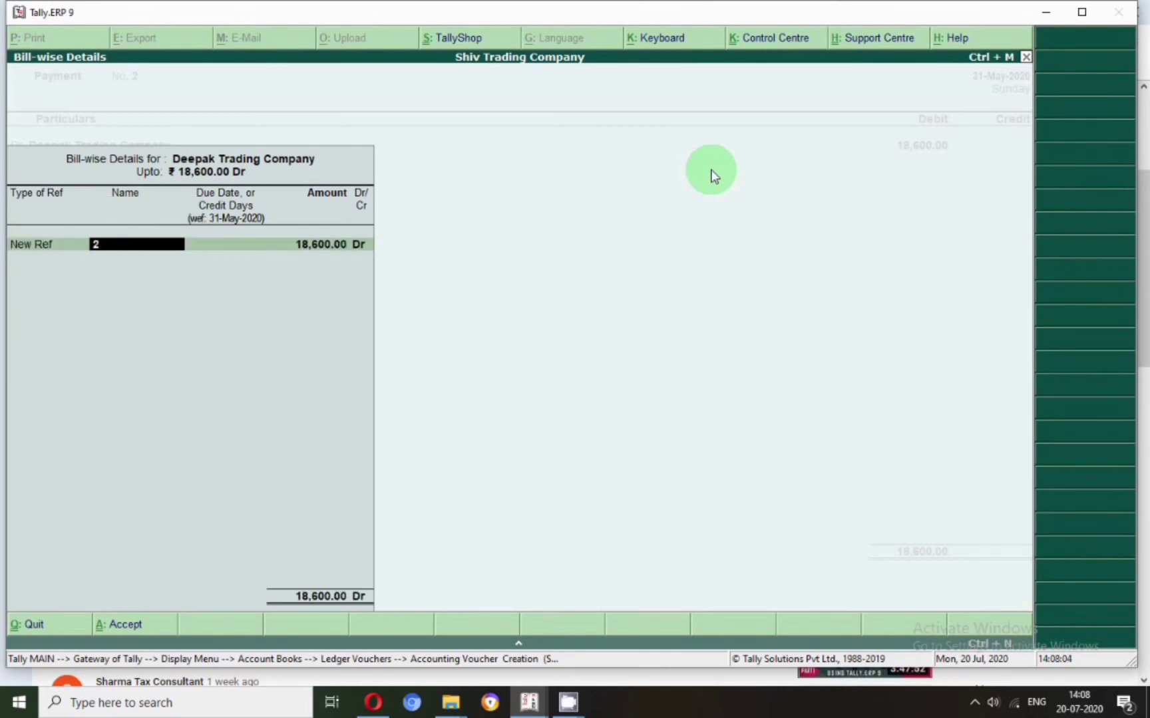
key("BackSpace")
key("Up")
key("Return")
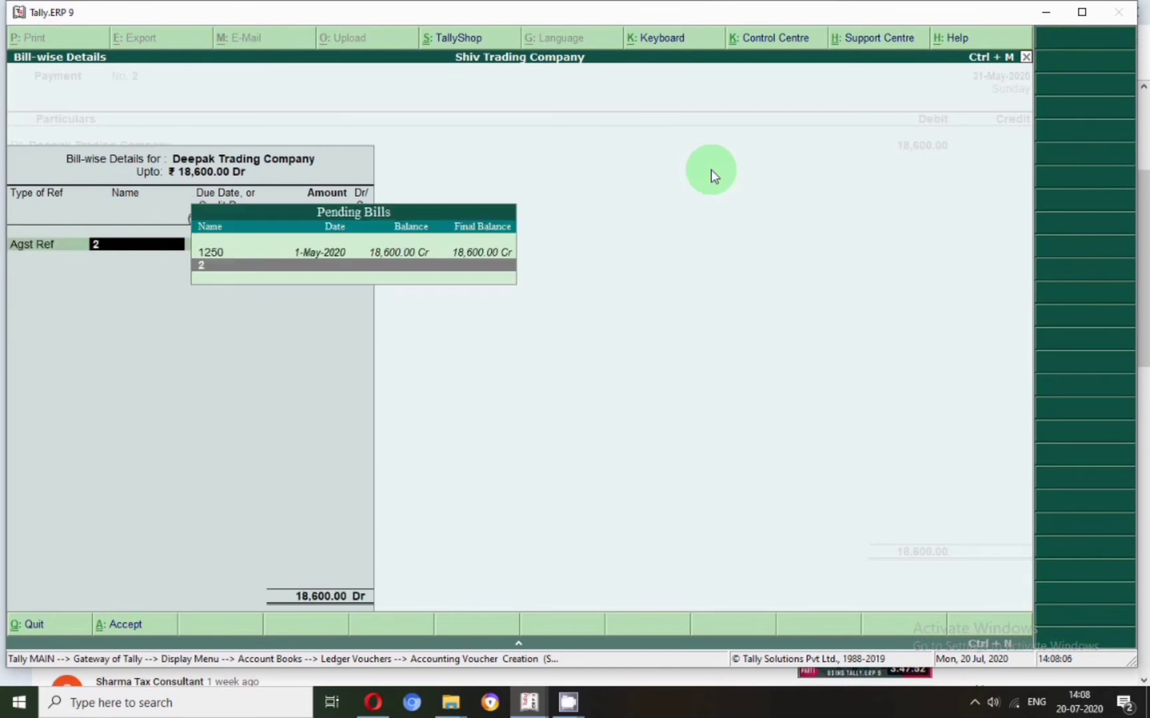
key("Up")
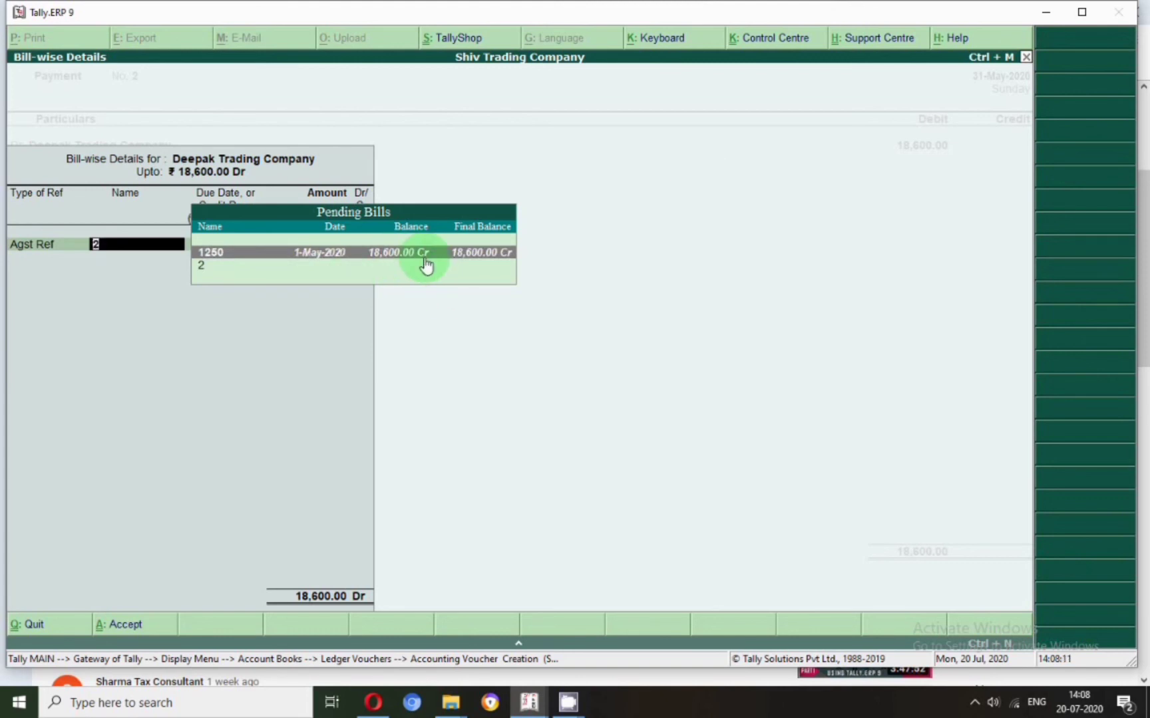
key("Return")
key("Return")
key("Return")
key("Return")
key("Return")
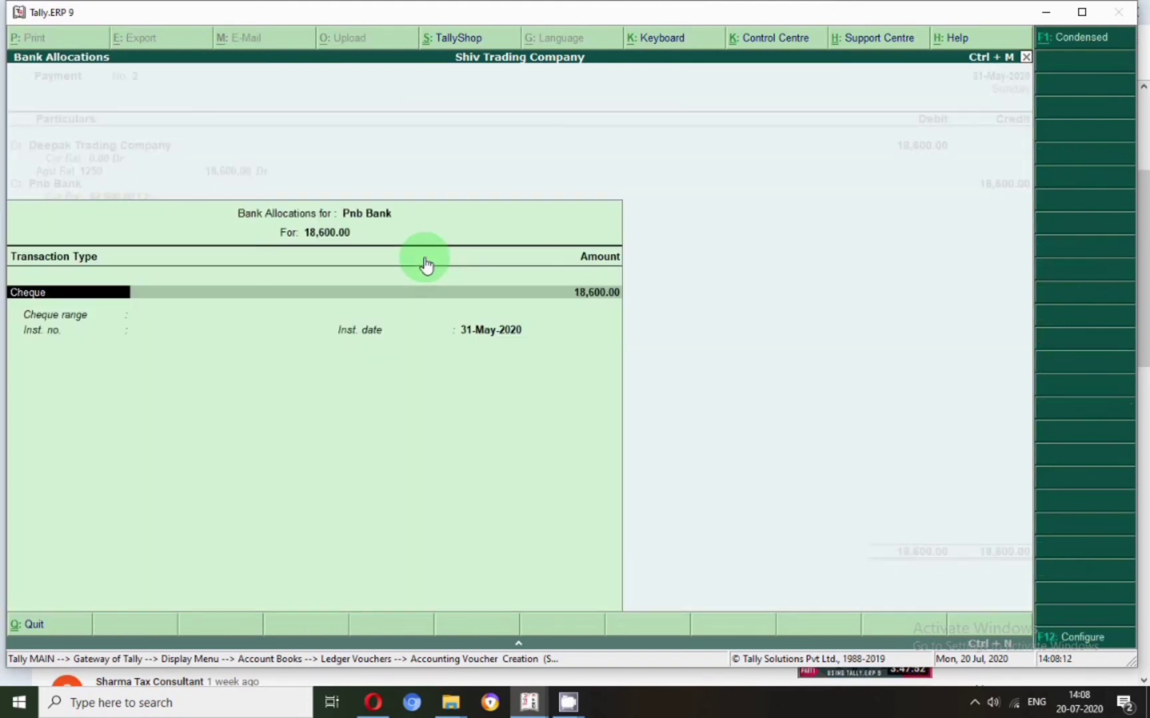
Record the 18,600.00 Pnb Bank allocation as a cheque with instrument number 857451, keeping the 31-May-2020 instrument date.
key("Return")
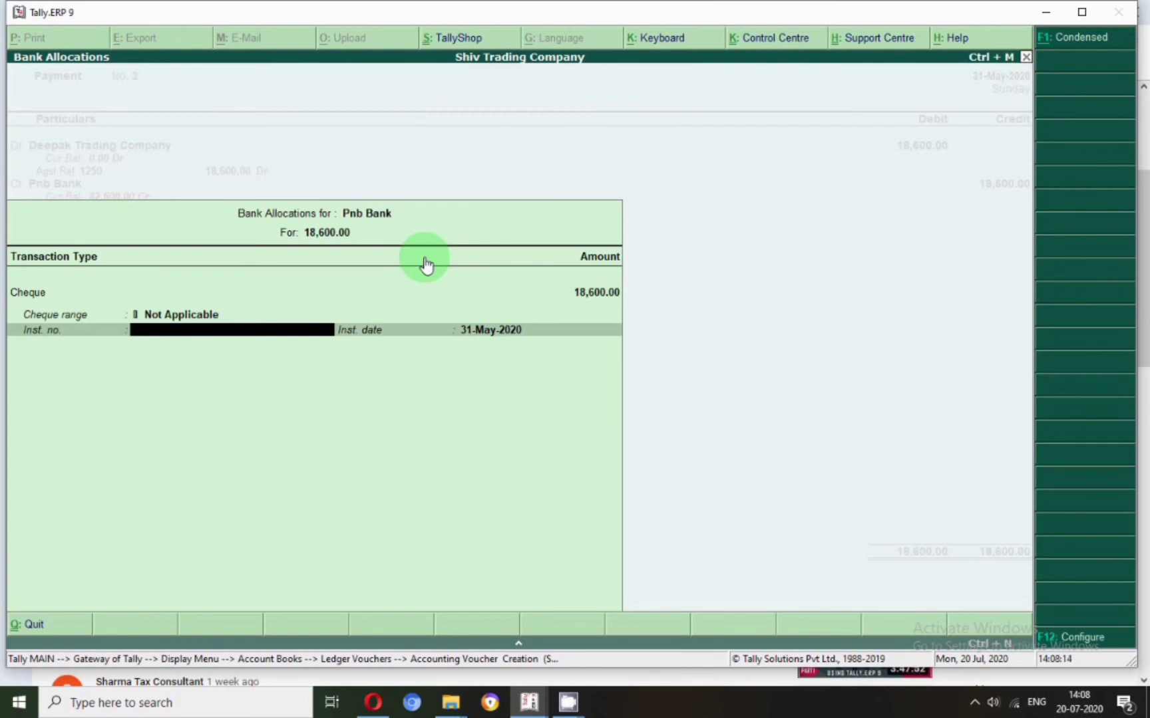
type("857451")
key("Return")
key("Return")
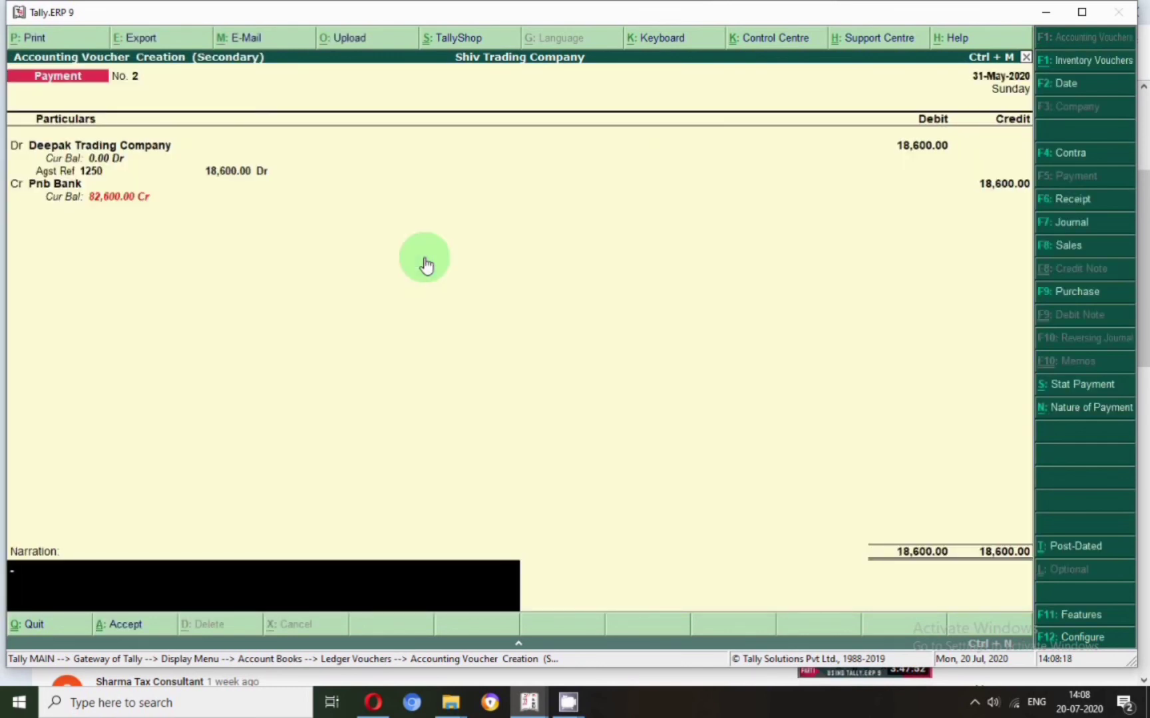
Enter the narration "ch no 458541" and save the second payment voucher.
type("ch no 458541")
key("Return")
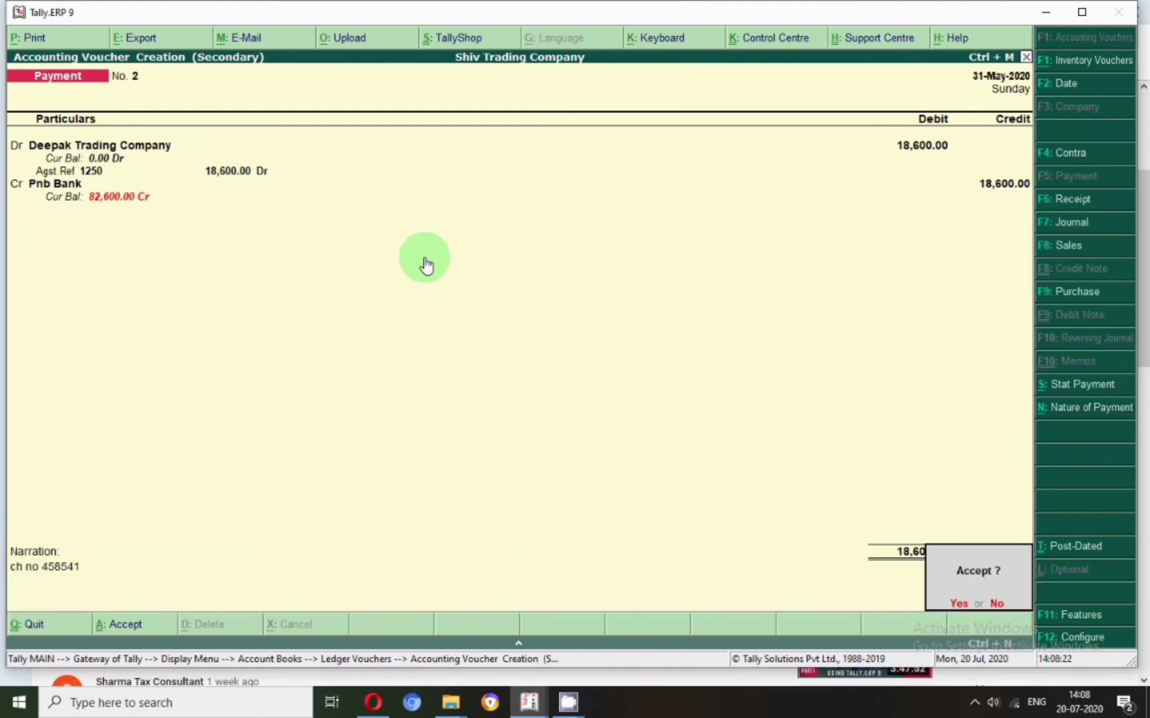
key("Return")
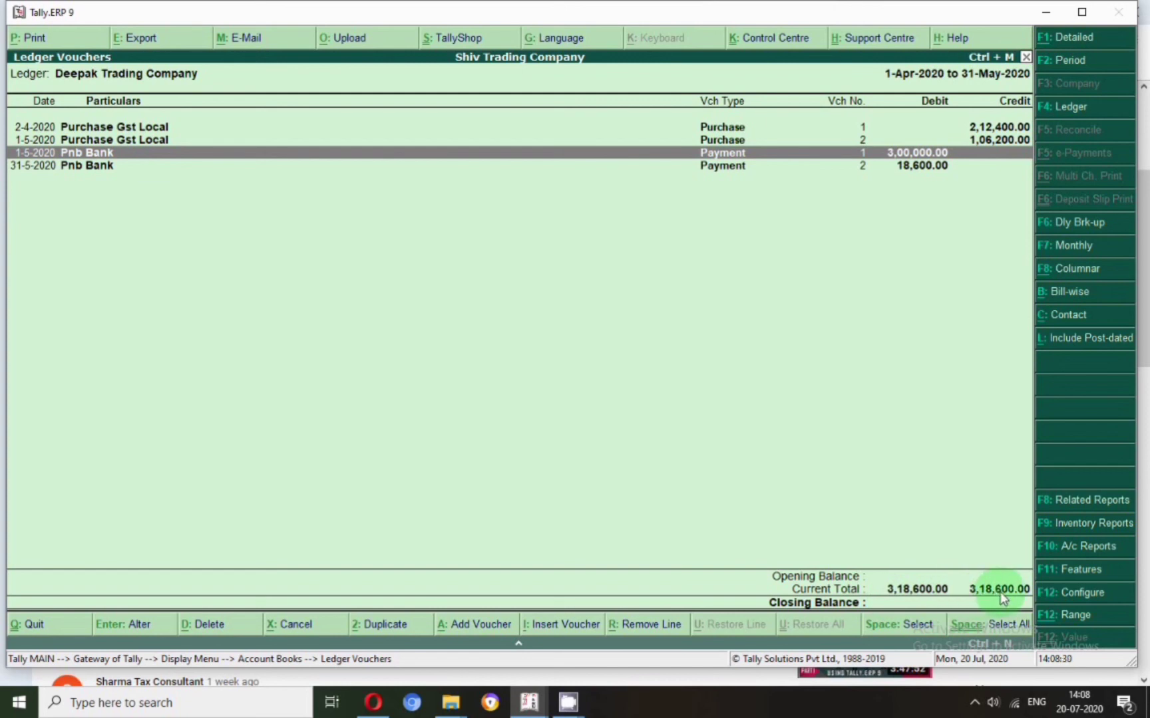
Check the bill-wise outstanding report for Deepak Trading Company and leave its ledger vouchers.
left_click(1069, 293)
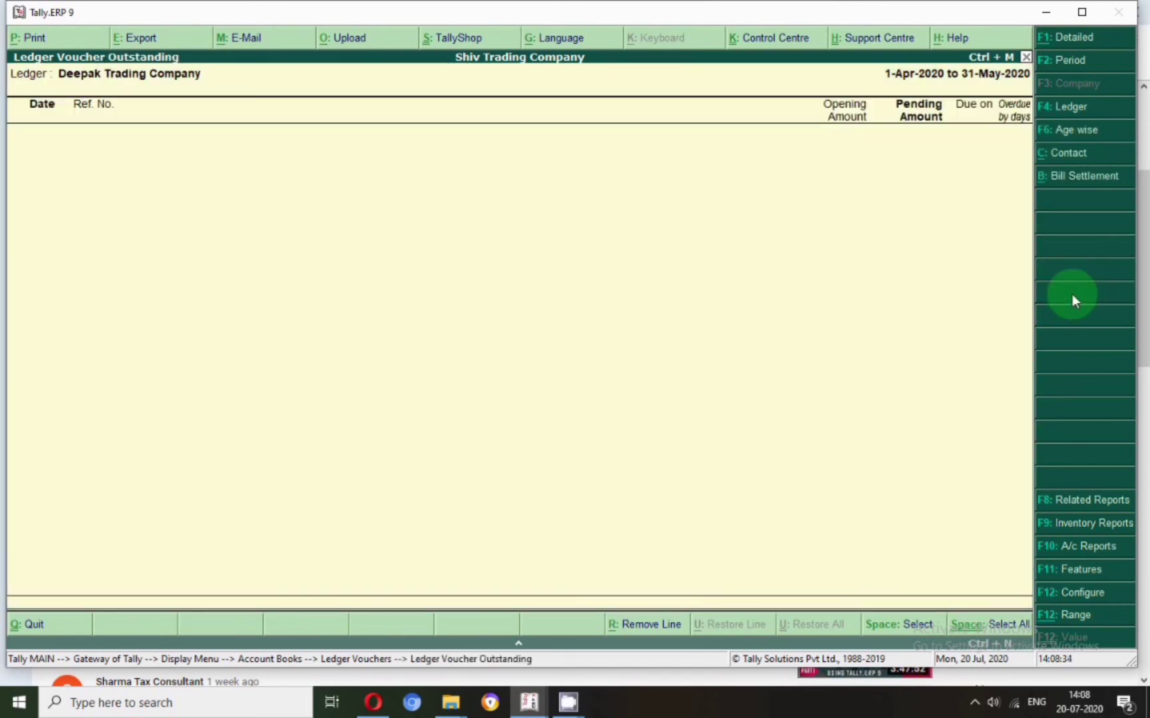
key("Escape")
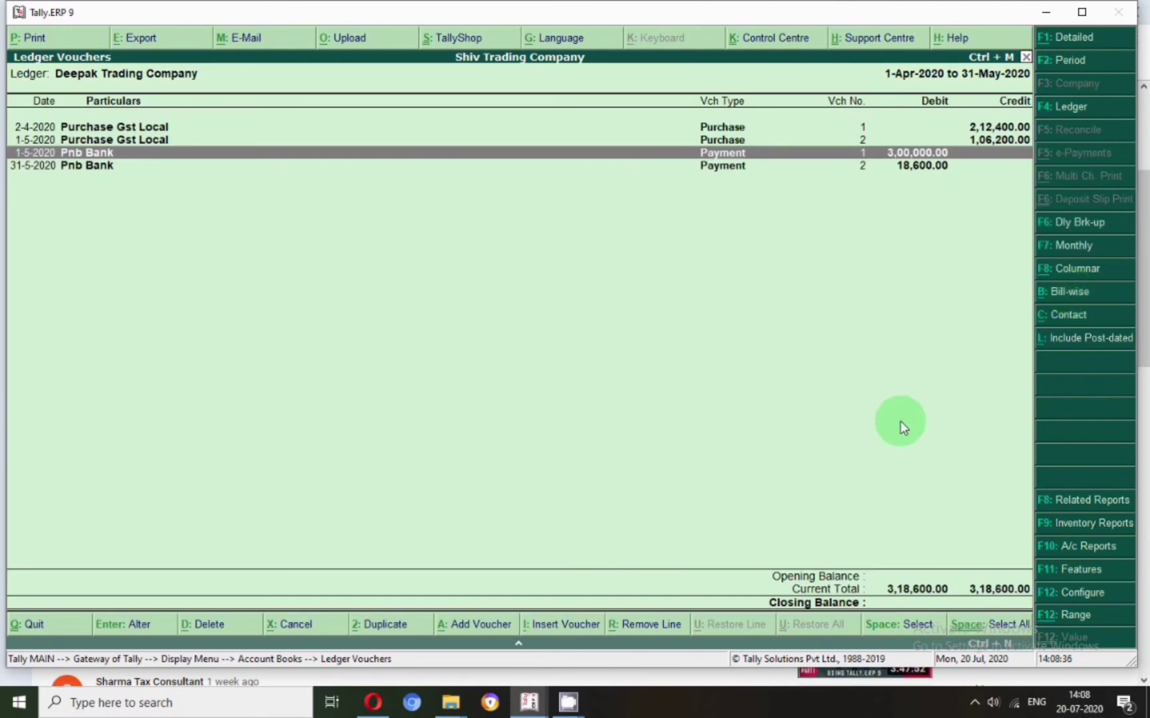
key("Escape")
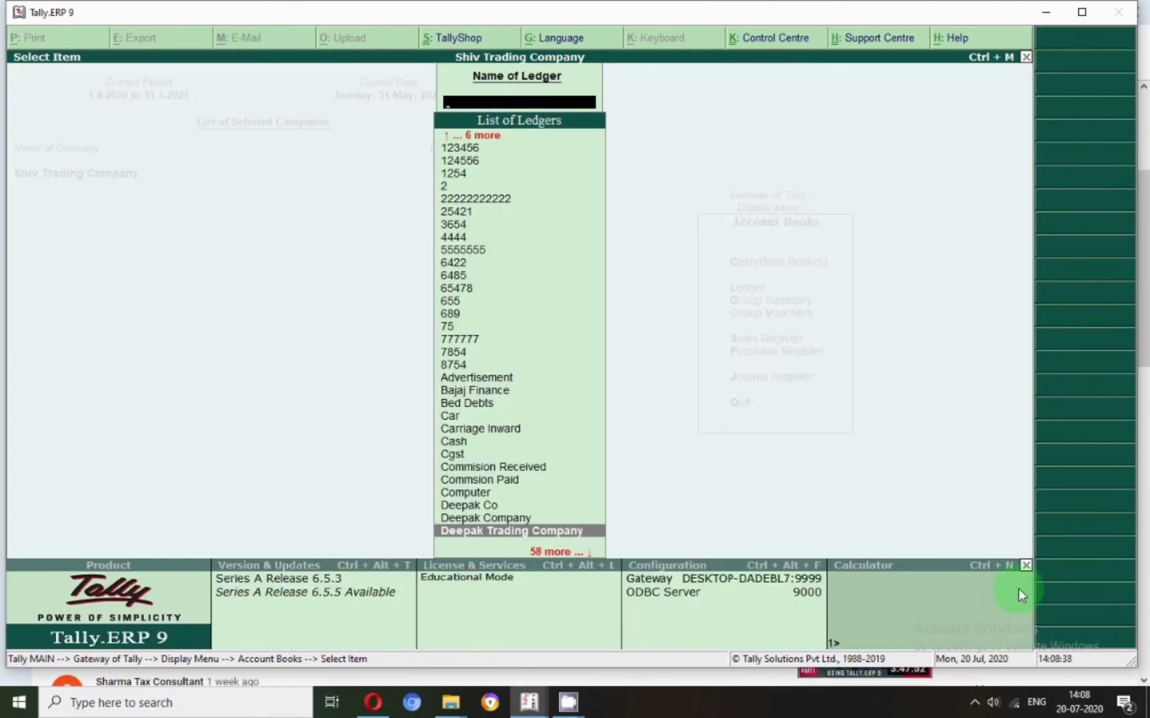
Return to the Gateway of Tally main menu and hide the product information and calculator area.
key("Escape")
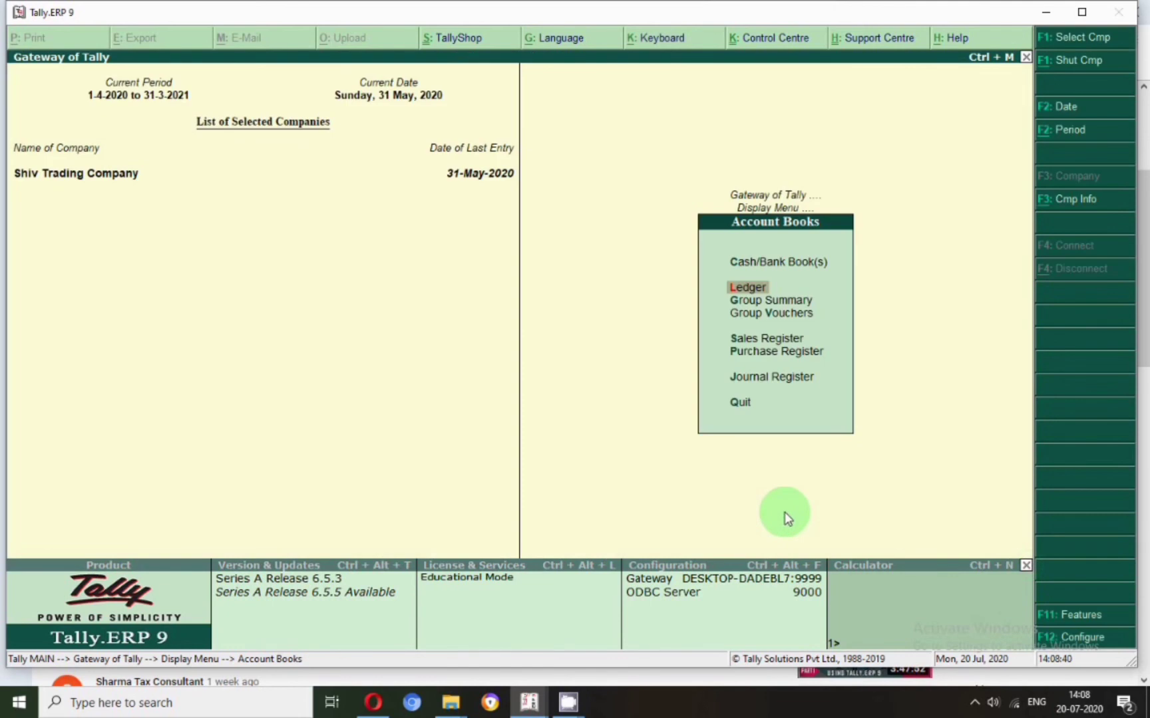
key("Escape")
key("Escape")
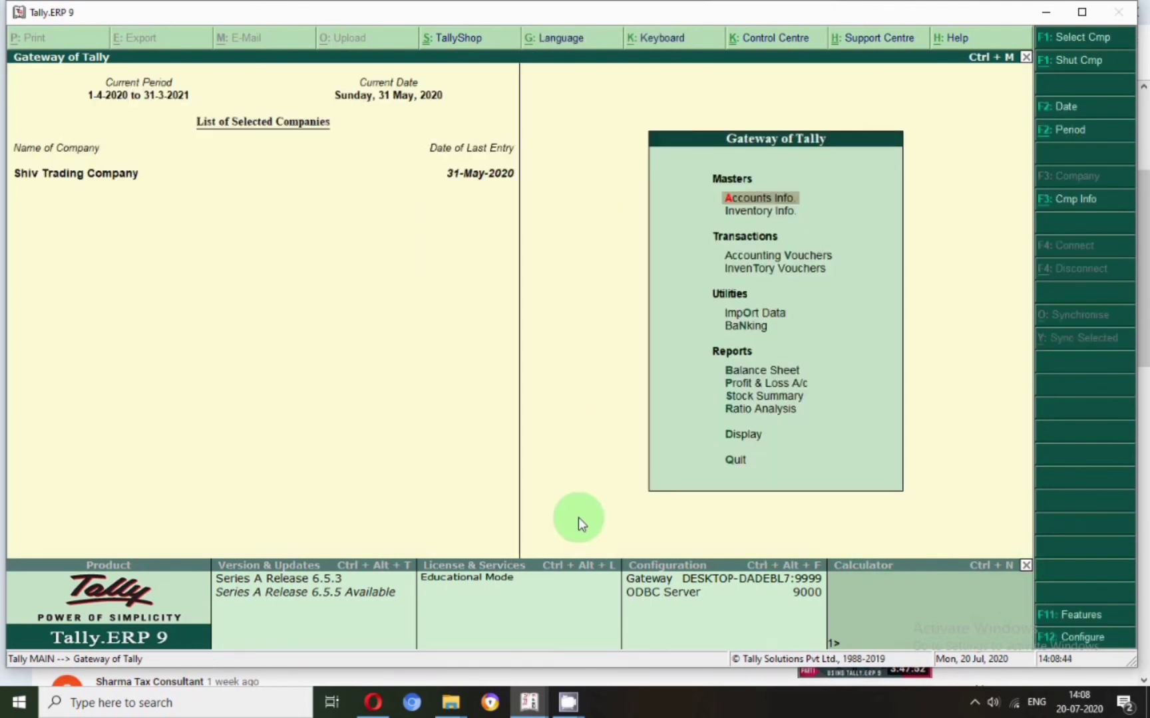
left_click(1025, 566)
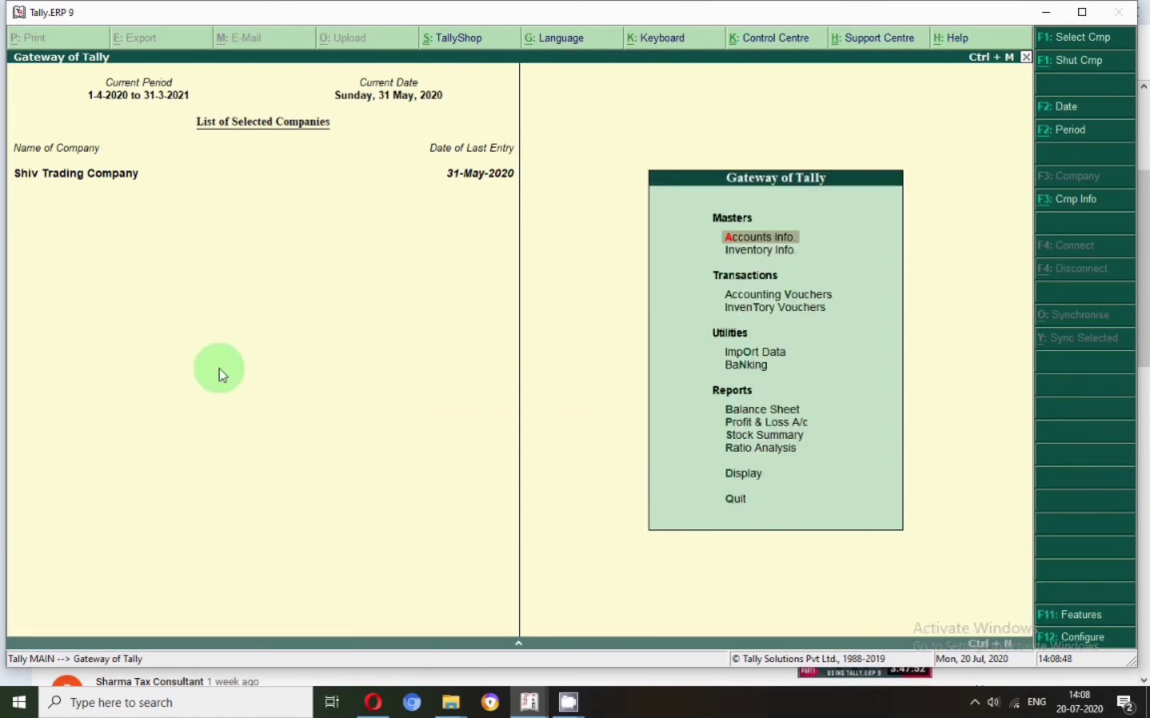